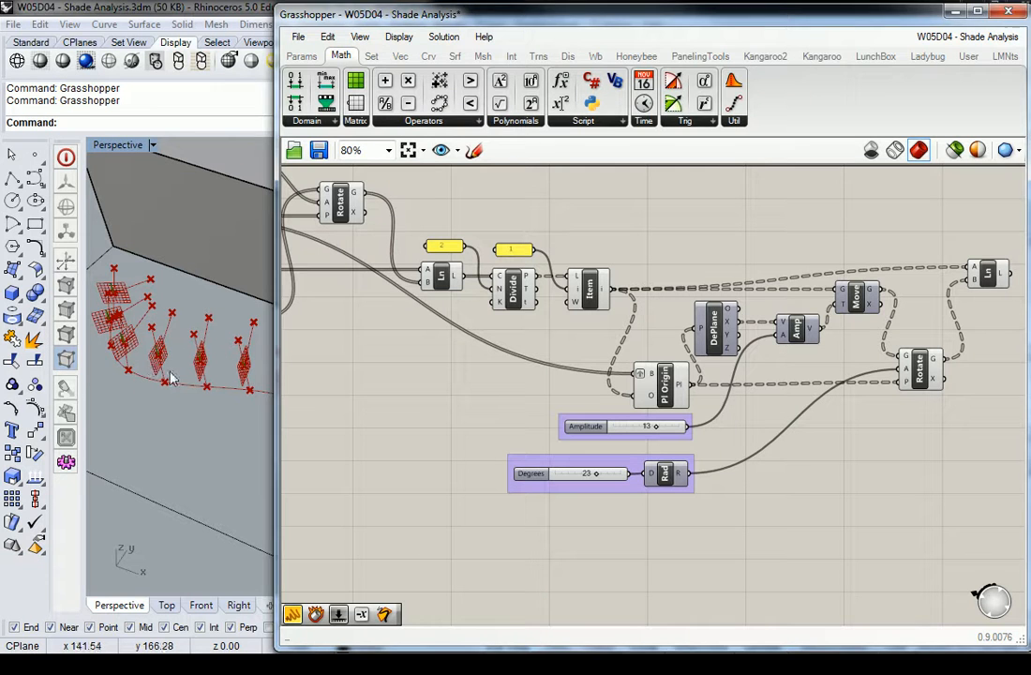
Step: Narrow the Grasshopper window to uncover the Rhino Perspective viewport and inspect the frames along the curve
left_click(261, 370)
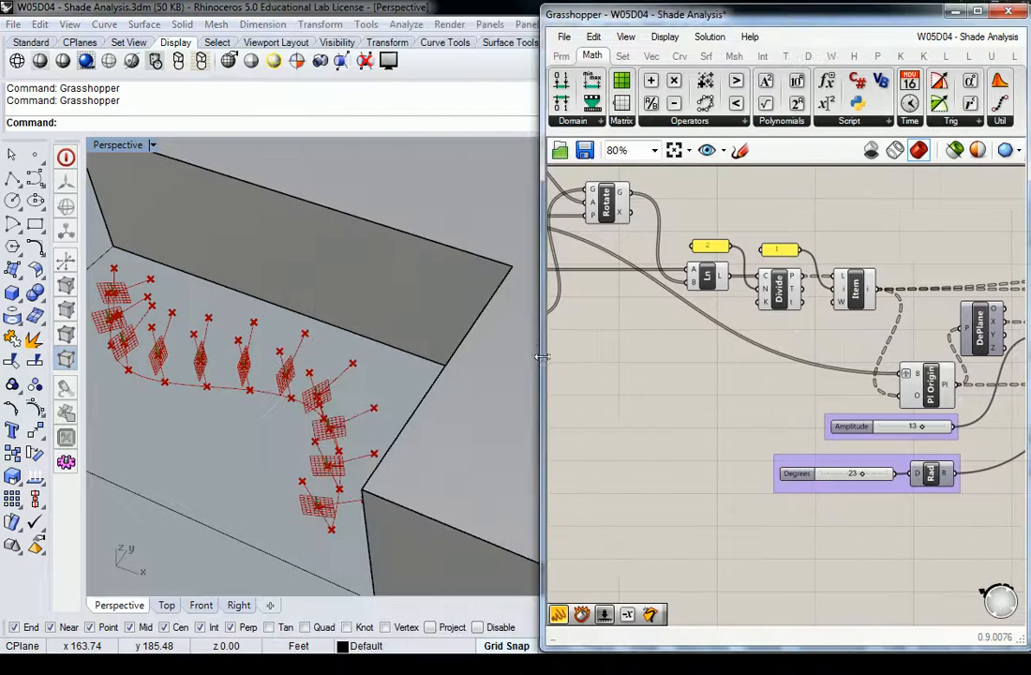
right_click_drag(460, 309, 307, 364)
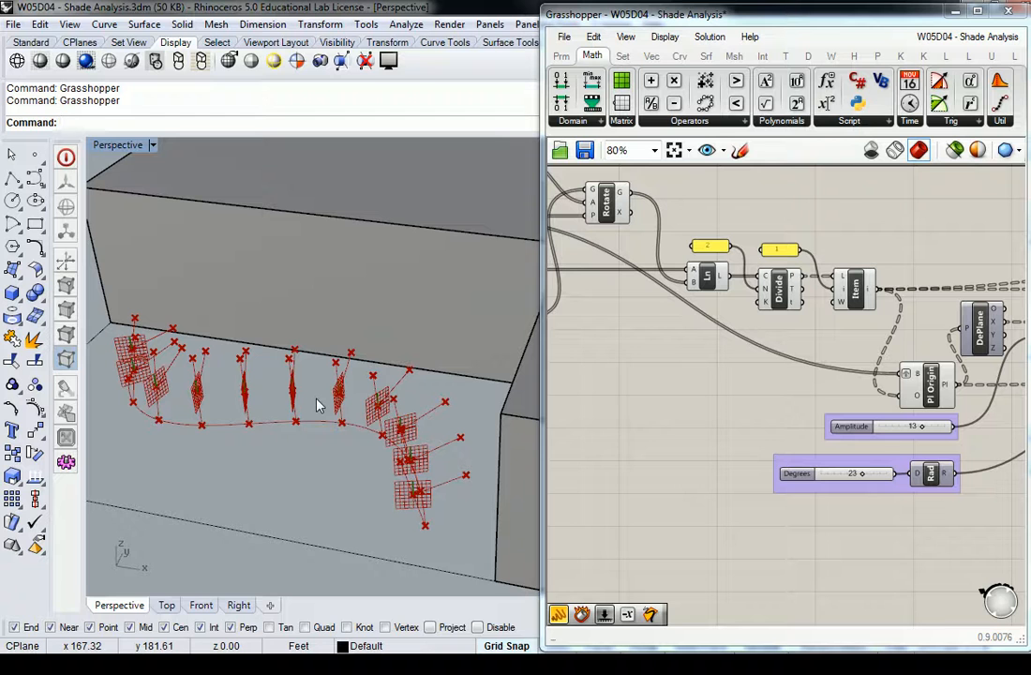
right_click_drag(212, 336, 203, 318)
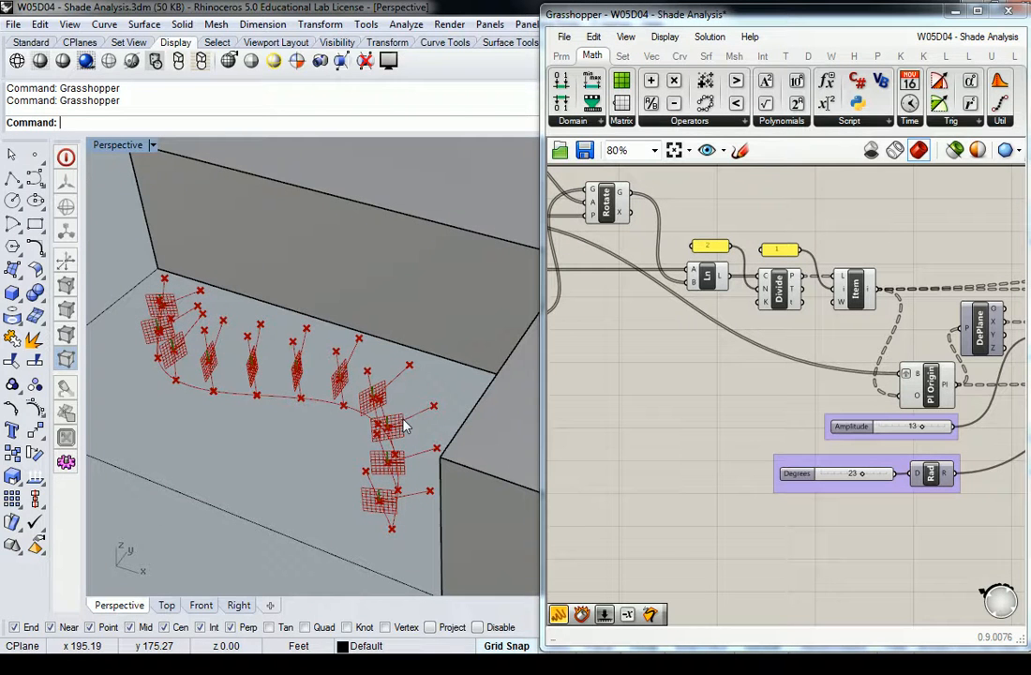
Step: Copy the -15 and 15 panels with their Construct Domain and Range components to the empty canvas area below the definition
scroll(694, 409, "down", 3)
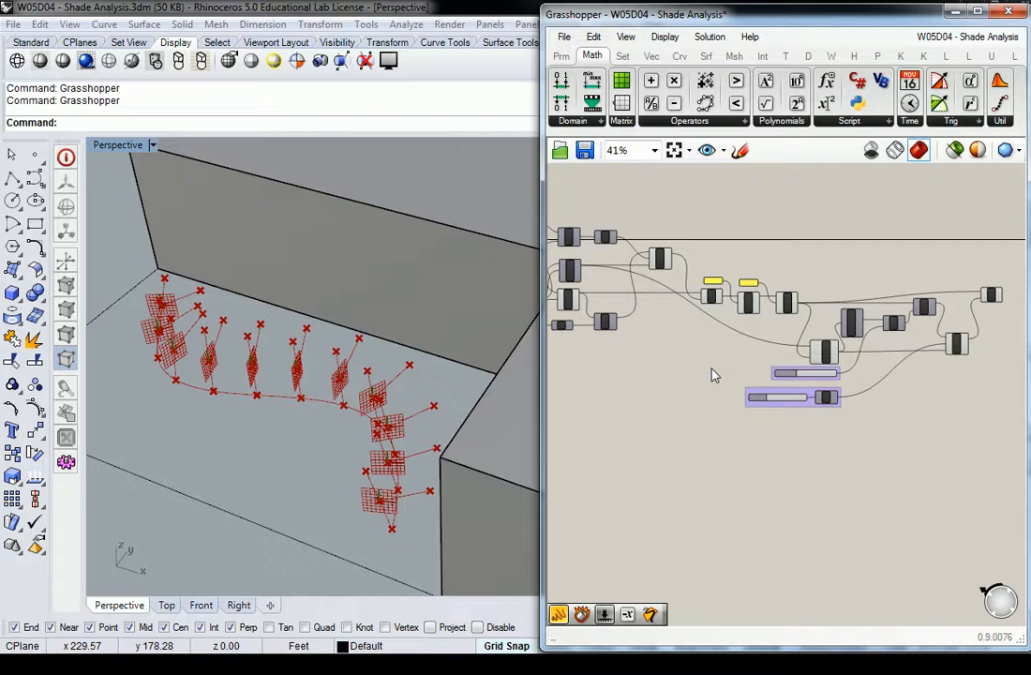
scroll(744, 270, "up", 4)
scroll(674, 359, "down", 5)
right_click_drag(681, 391, 803, 285)
right_click_drag(664, 272, 805, 442)
scroll(724, 341, "up", 4)
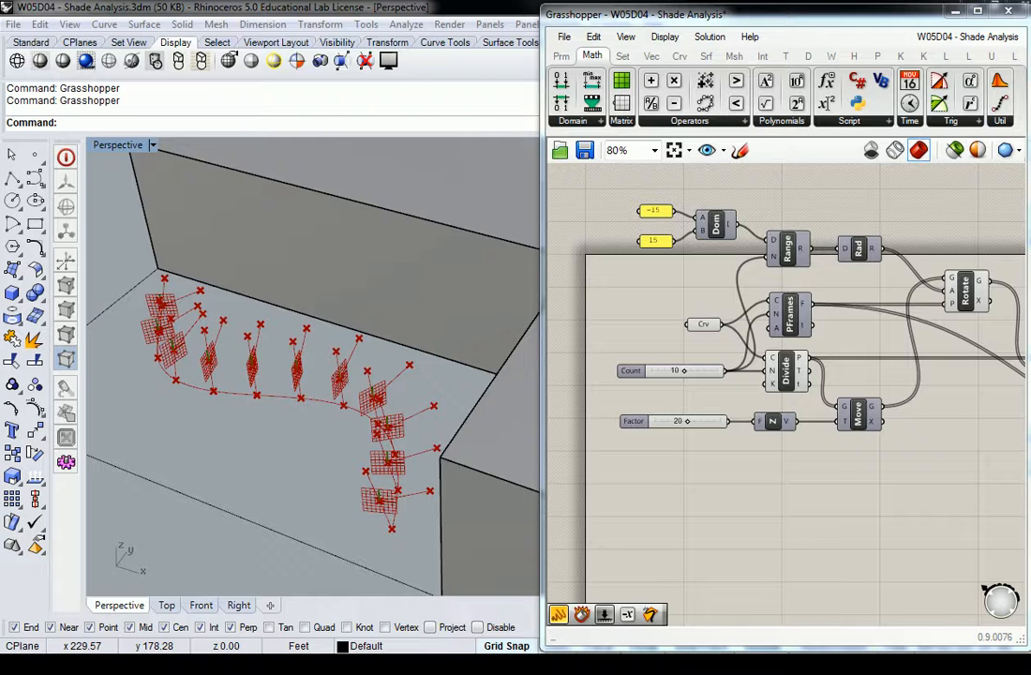
left_click_drag(810, 178, 632, 288)
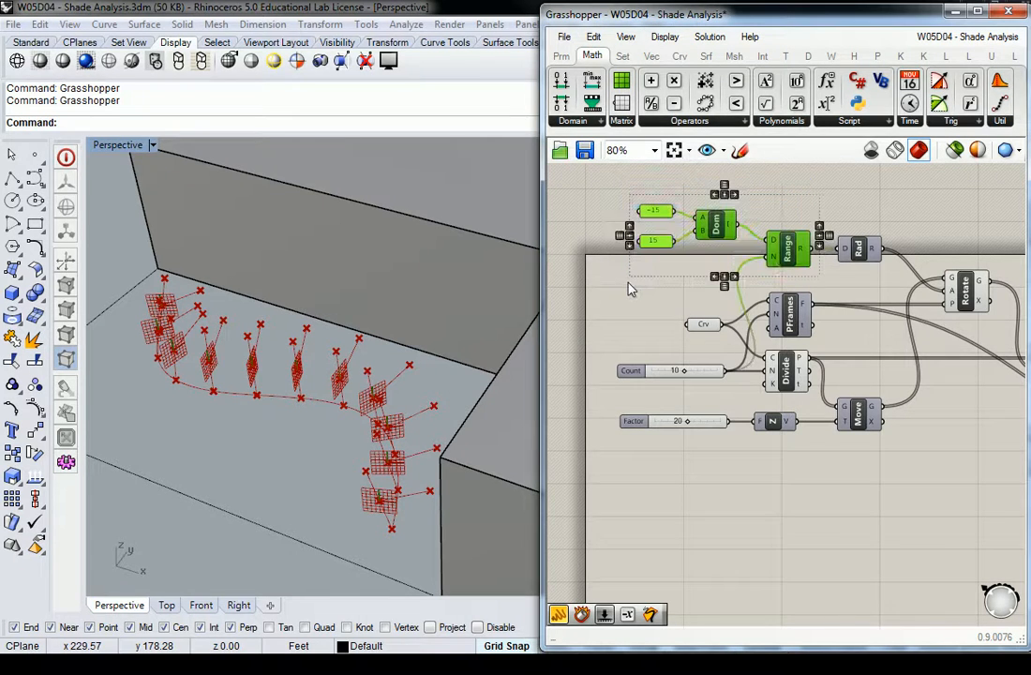
scroll(741, 277, "down", 3)
left_click_drag(767, 270, 810, 444)
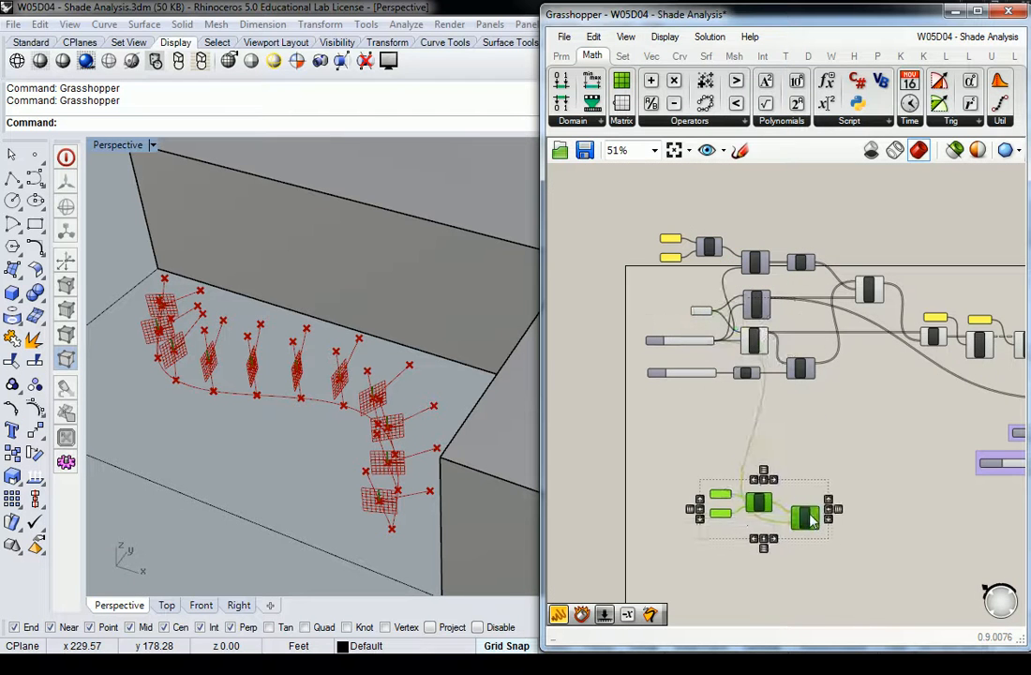
Step: Disconnect the inherited wire from the N input of the copied Range component
scroll(835, 414, "up", 2)
right_click_drag(773, 455, 805, 433)
left_click_drag(809, 416, 815, 442)
left_click(813, 457)
right_click(807, 446)
left_click(739, 454)
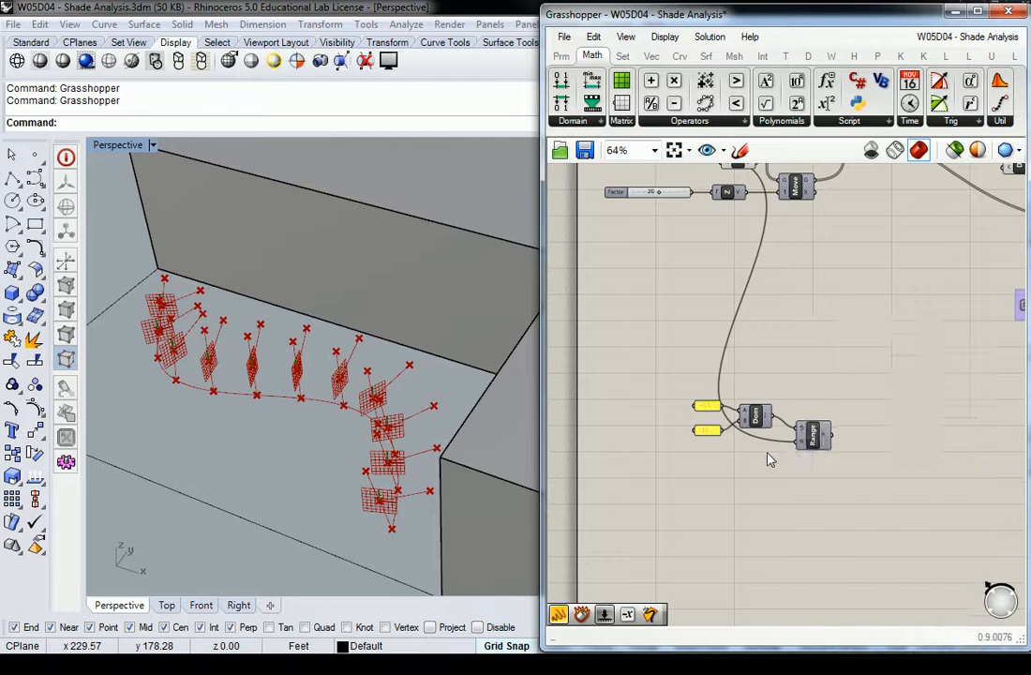
scroll(767, 452, "up", 2)
right_click(825, 443)
mouse_move(902, 391)
left_click(803, 391)
scroll(792, 350, "down", 2)
scroll(737, 356, "up", 3)
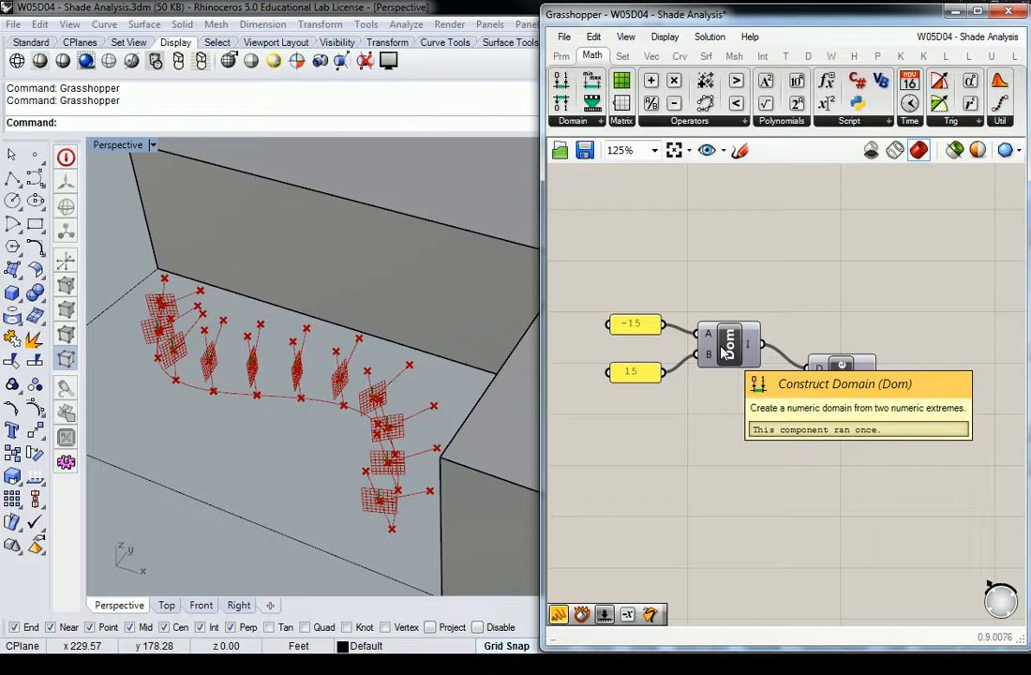
Step: Set the two panels feeding the copied Construct Domain component to 1 for A and 10 for B
double_click(648, 330)
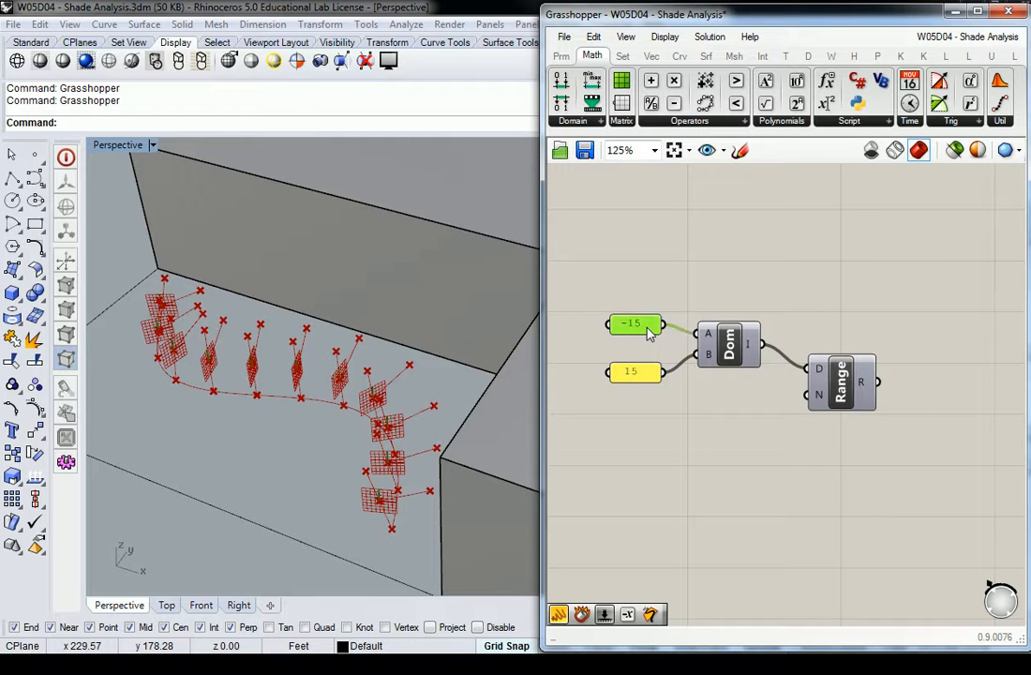
type("1")
left_click(691, 452)
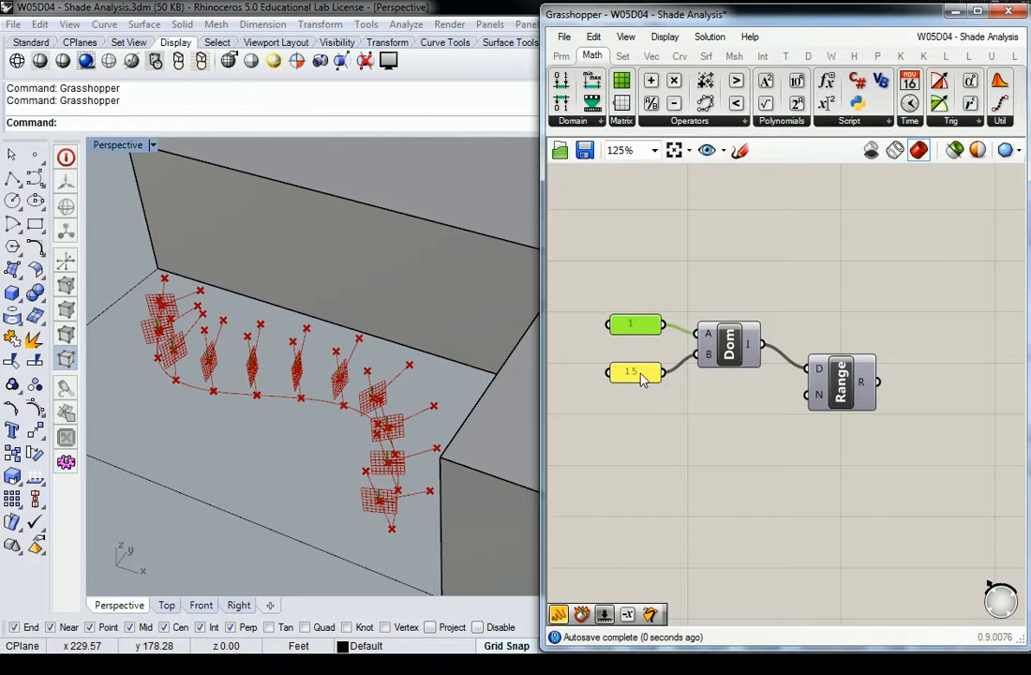
double_click(642, 373)
type("10")
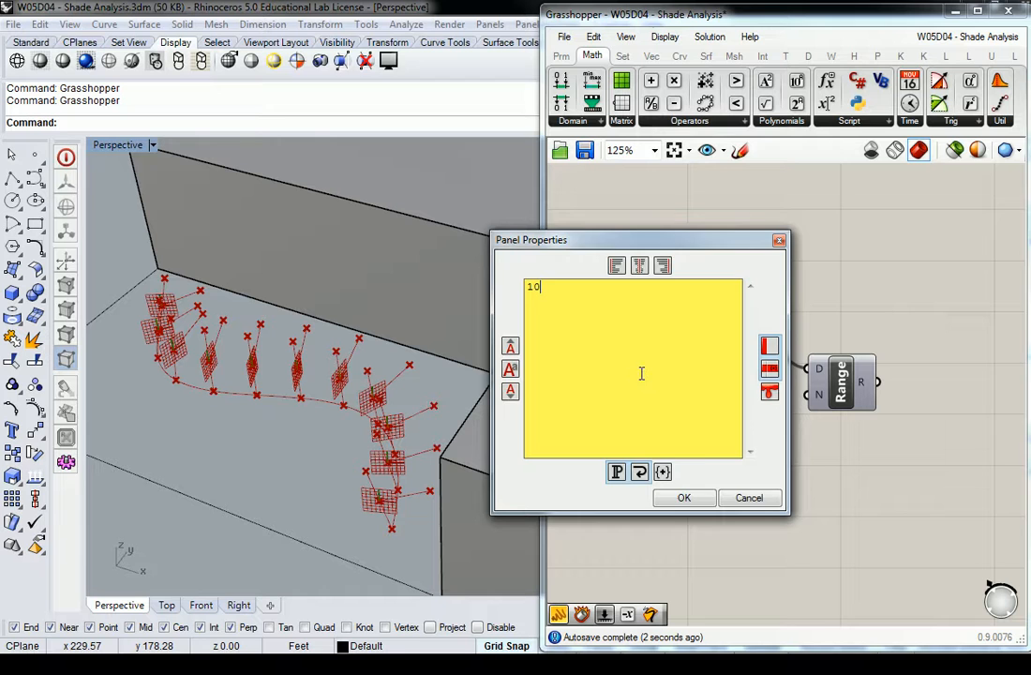
left_click(686, 497)
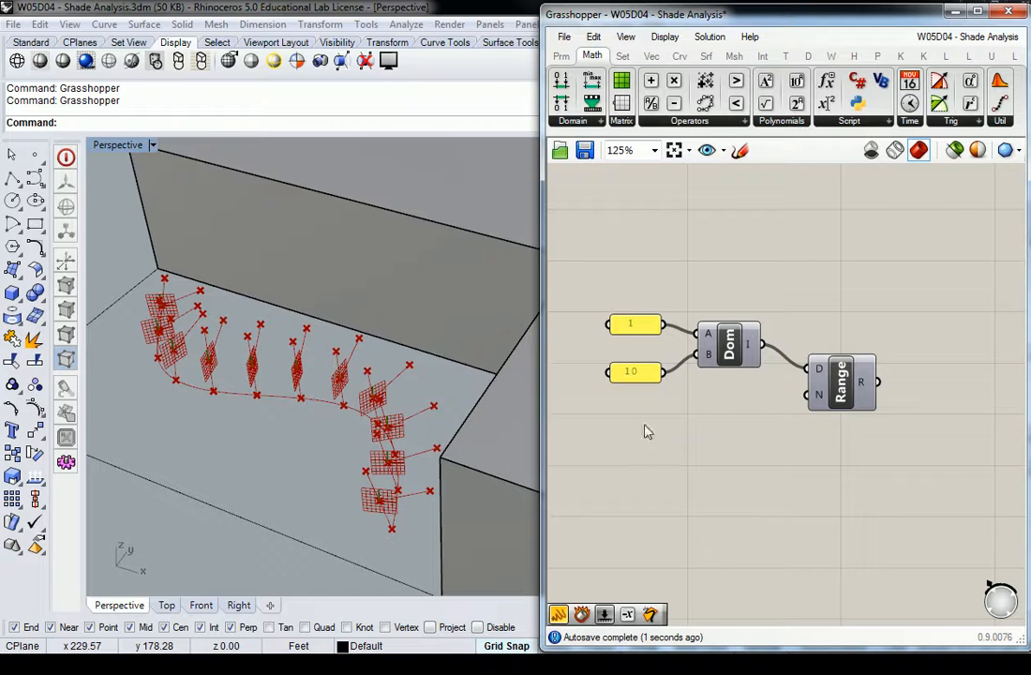
Step: Duplicate the 10 panel, set the copy to 20 and connect it to the Range component's N input
left_click_drag(641, 373, 718, 433, "alt")
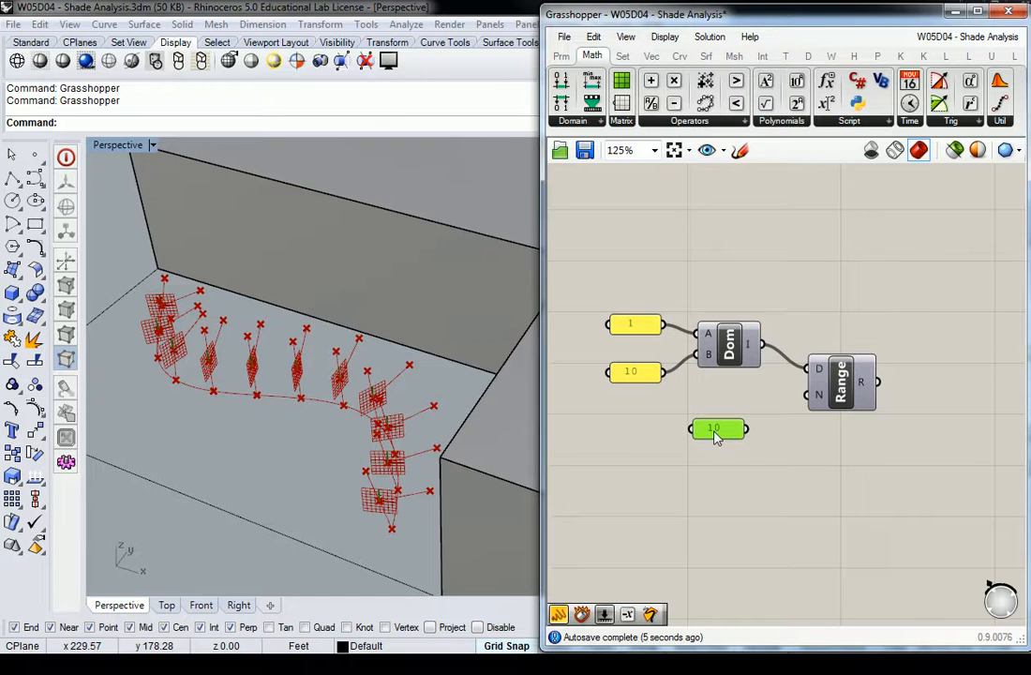
double_click(714, 432)
type("20")
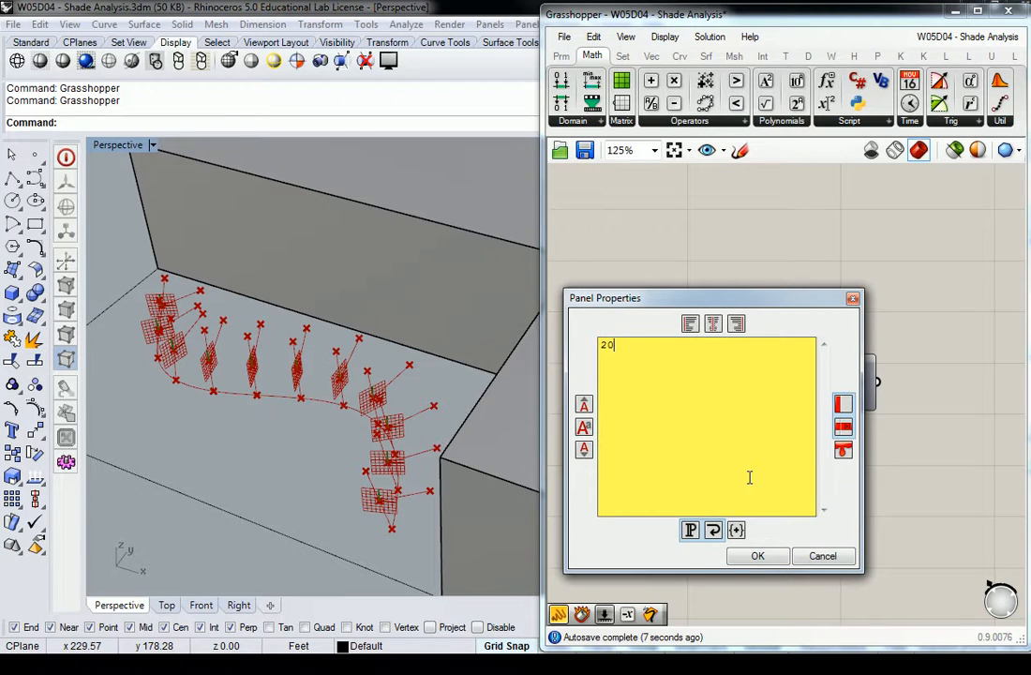
left_click(757, 556)
left_click_drag(747, 429, 808, 395)
left_click(815, 300)
left_click_drag(716, 432, 732, 431)
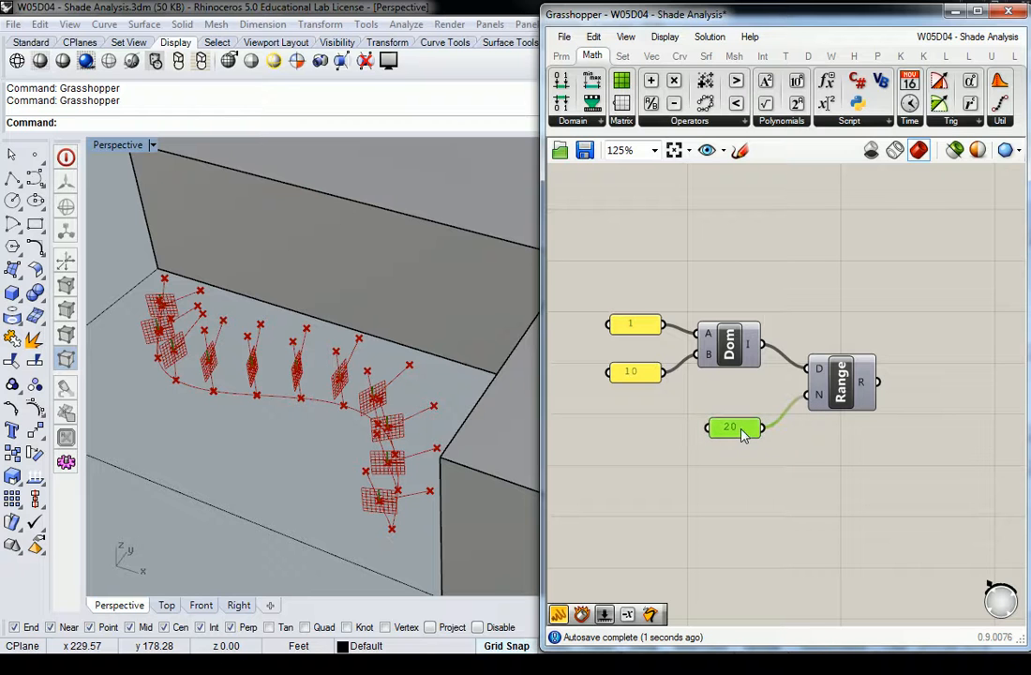
left_click(775, 293)
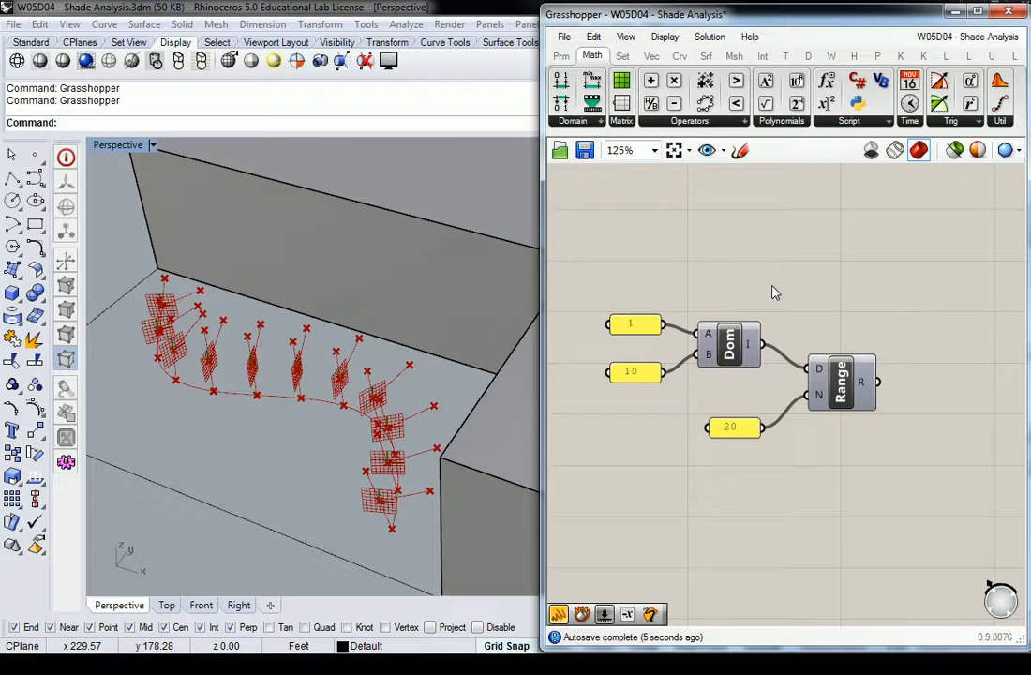
Step: Examine the construction grid around the world origin in the Perspective viewport, away from the shade geometry
scroll(775, 292, "down", 1)
right_click_drag(780, 277, 764, 300)
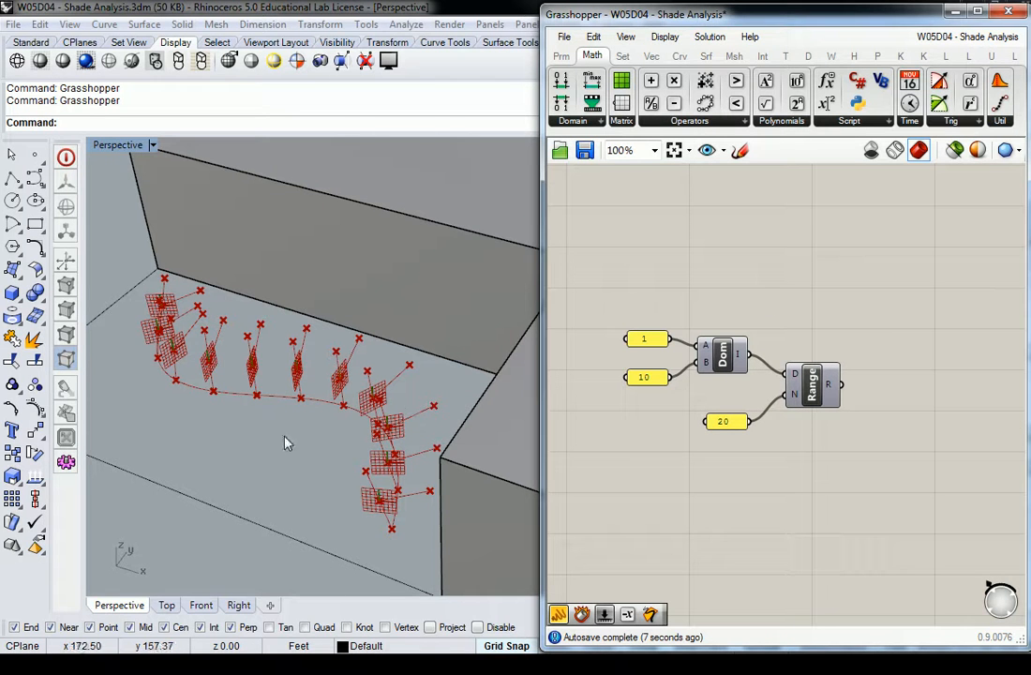
right_click_drag(373, 412, 387, 375, "shift")
right_click_drag(314, 391, 372, 404)
scroll(314, 448, "down", 5)
right_click_drag(290, 460, 416, 334)
scroll(403, 337, "down", 6)
scroll(312, 429, "up", 2)
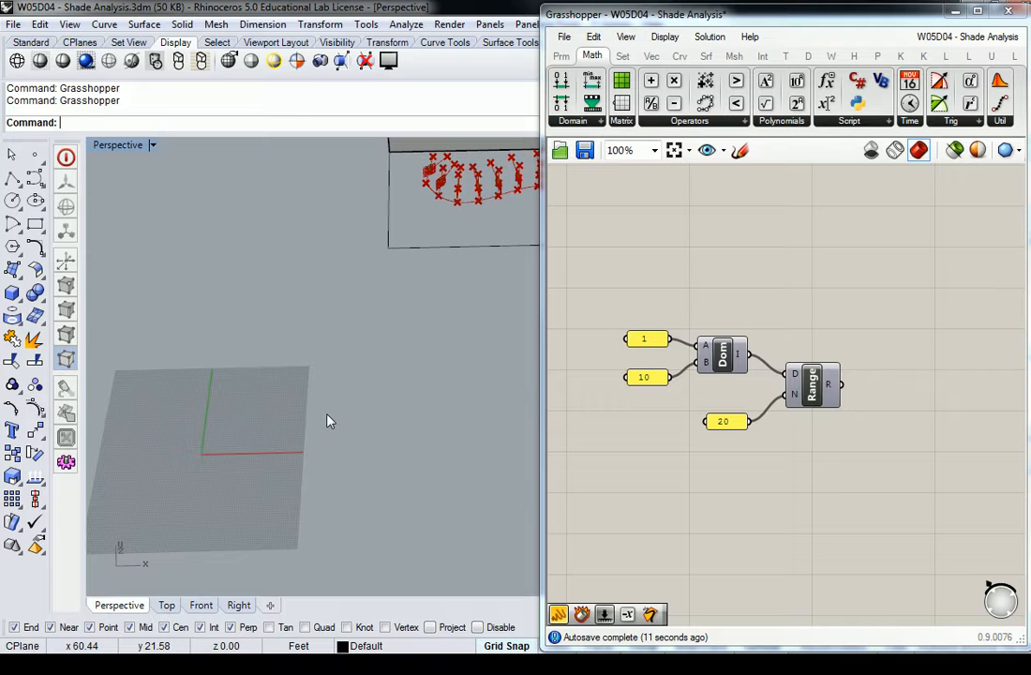
right_click_drag(225, 451, 278, 378)
scroll(237, 429, "up", 7)
mouse_move(330, 379)
right_mouse_down("shift")
mouse_move(357, 368)
mouse_move(327, 380)
right_mouse_up("shift")
left_click(714, 235)
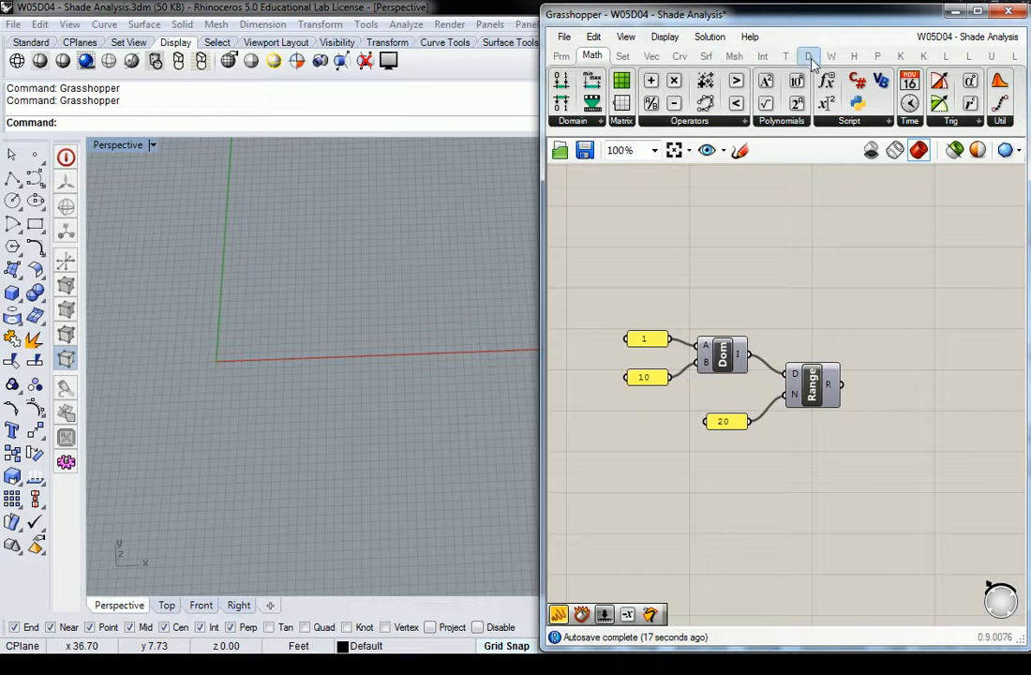
Step: Widen the Grasshopper window and add a Construct Point component beside the copied Range component
left_click(878, 56)
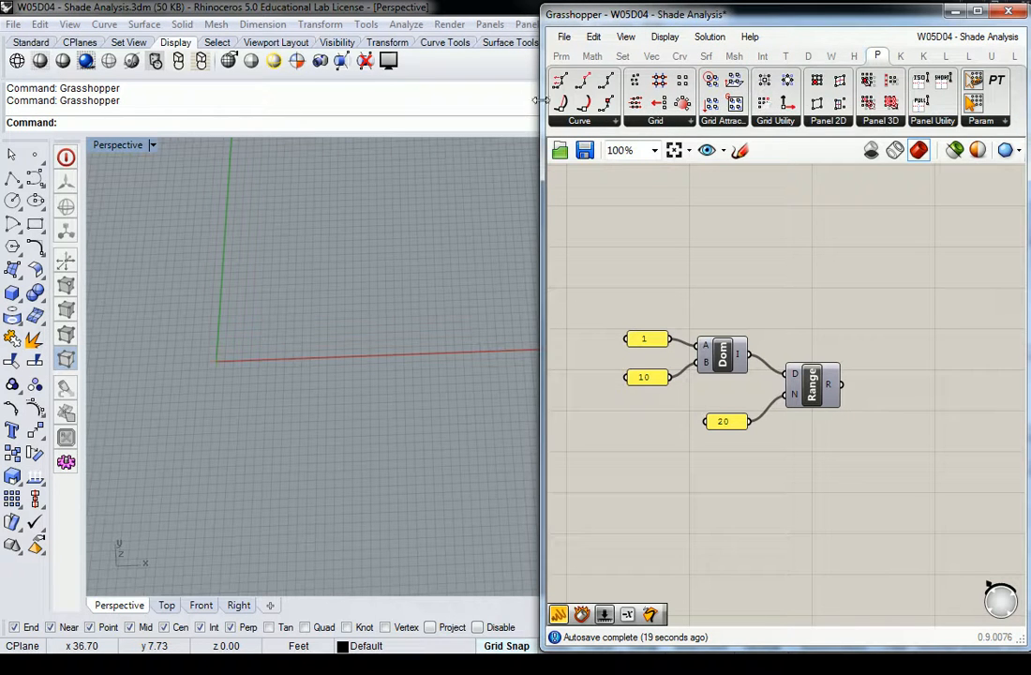
left_click_drag(544, 181, 391, 181)
left_click(554, 56)
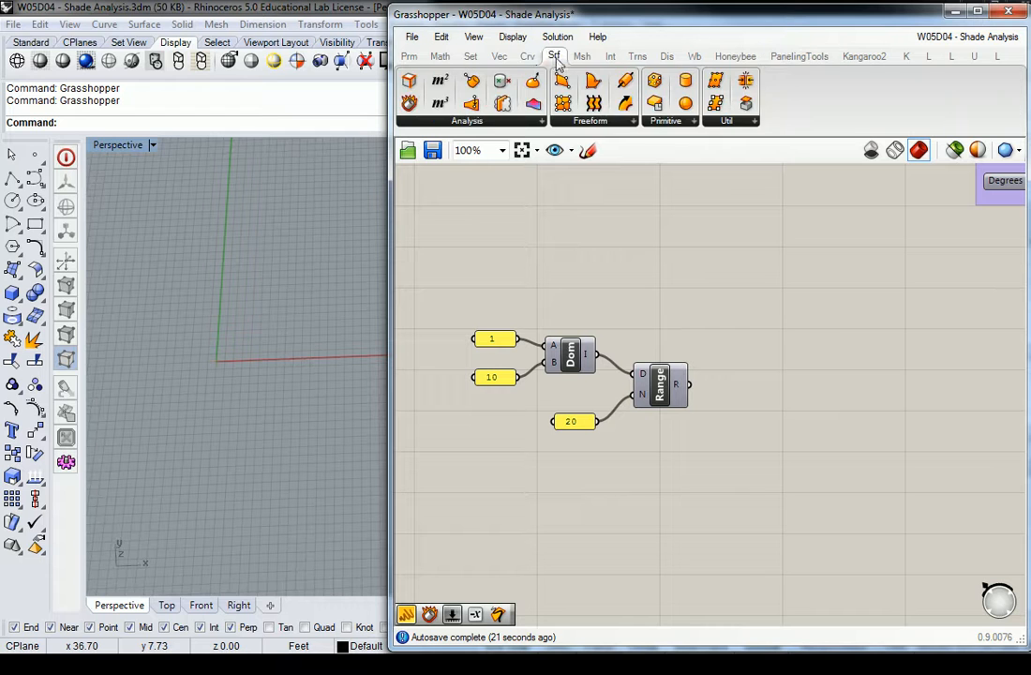
left_click(528, 56)
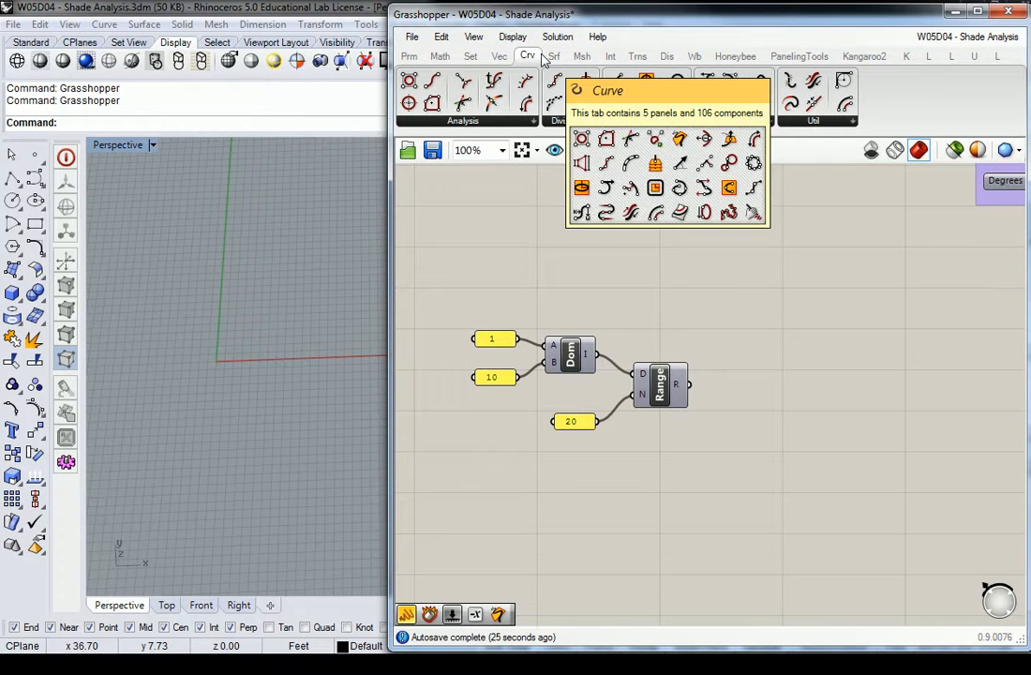
left_click(499, 56)
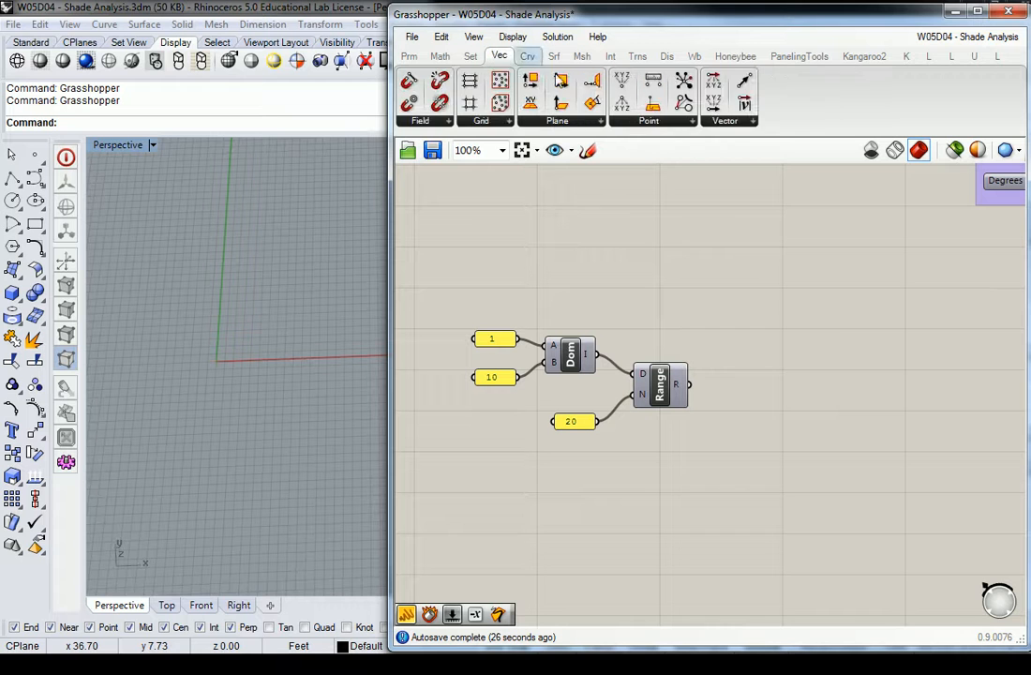
left_click(660, 128)
left_click(656, 151)
left_click(757, 463)
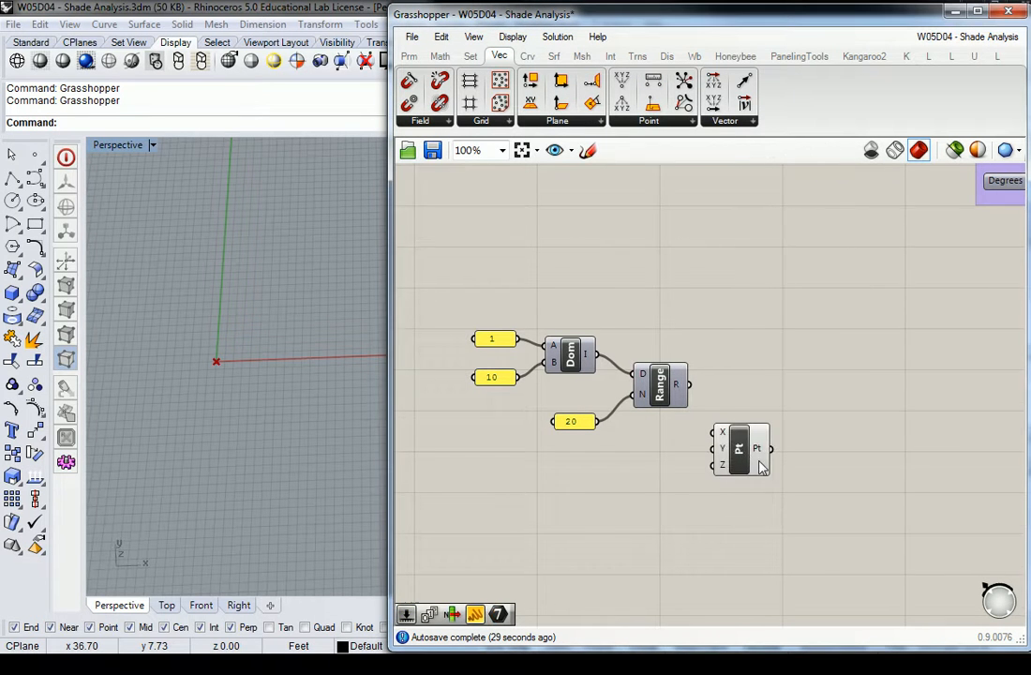
right_click_drag(756, 463, 723, 414)
left_click_drag(714, 403, 807, 380)
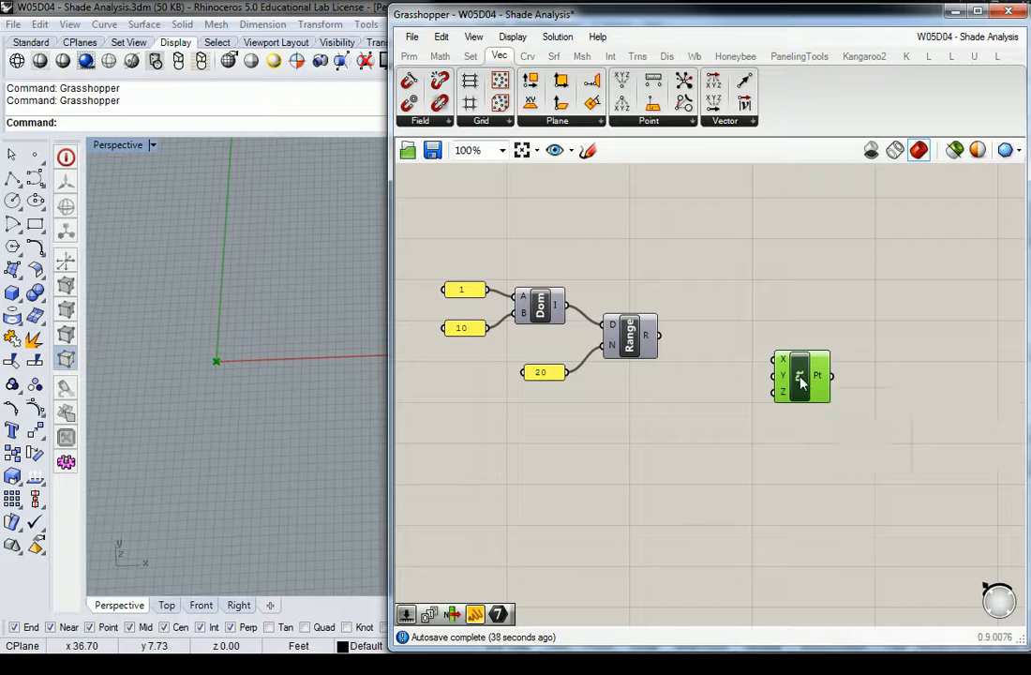
Step: Switch the Rhino viewport to the Top view and hide its grid lines with the Grid command
right_click_drag(324, 319, 118, 141)
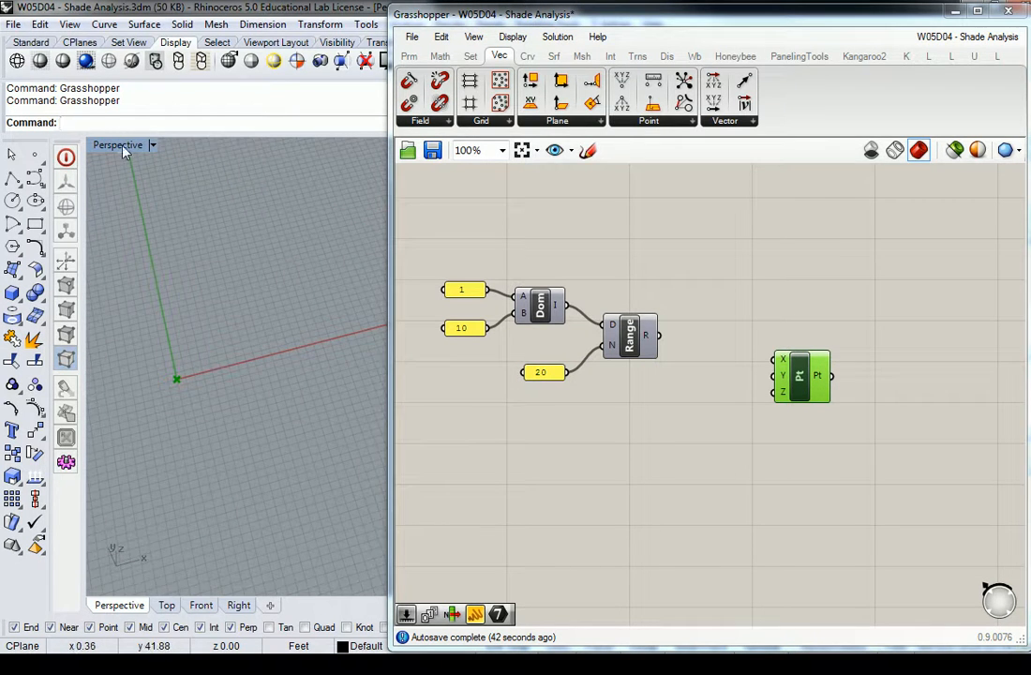
double_click(117, 145)
double_click(101, 146)
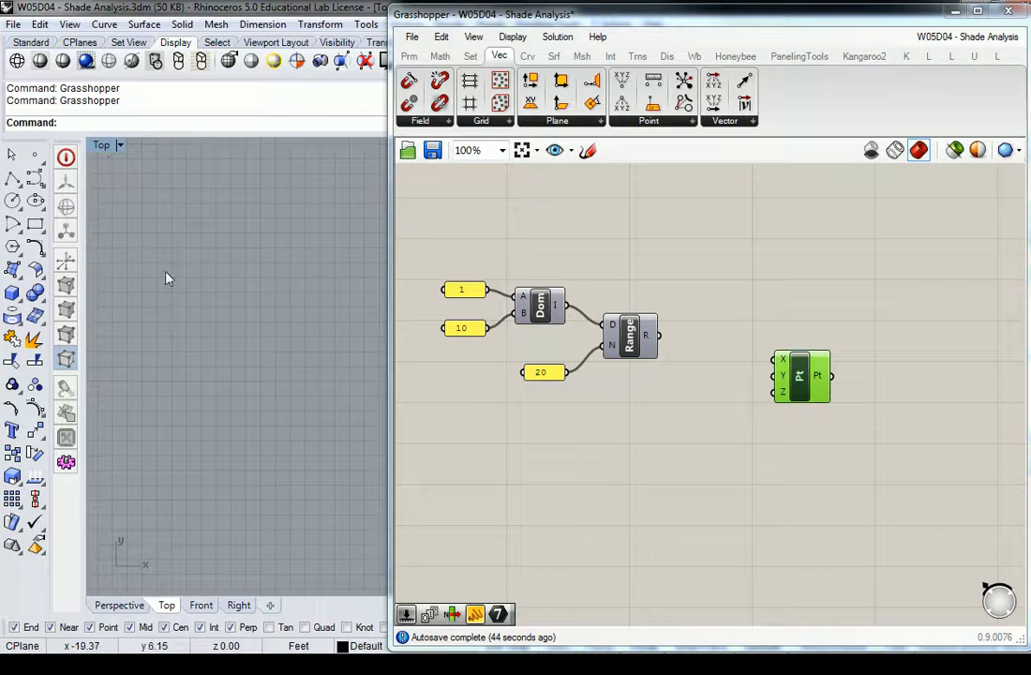
type("Grid")
key("Return")
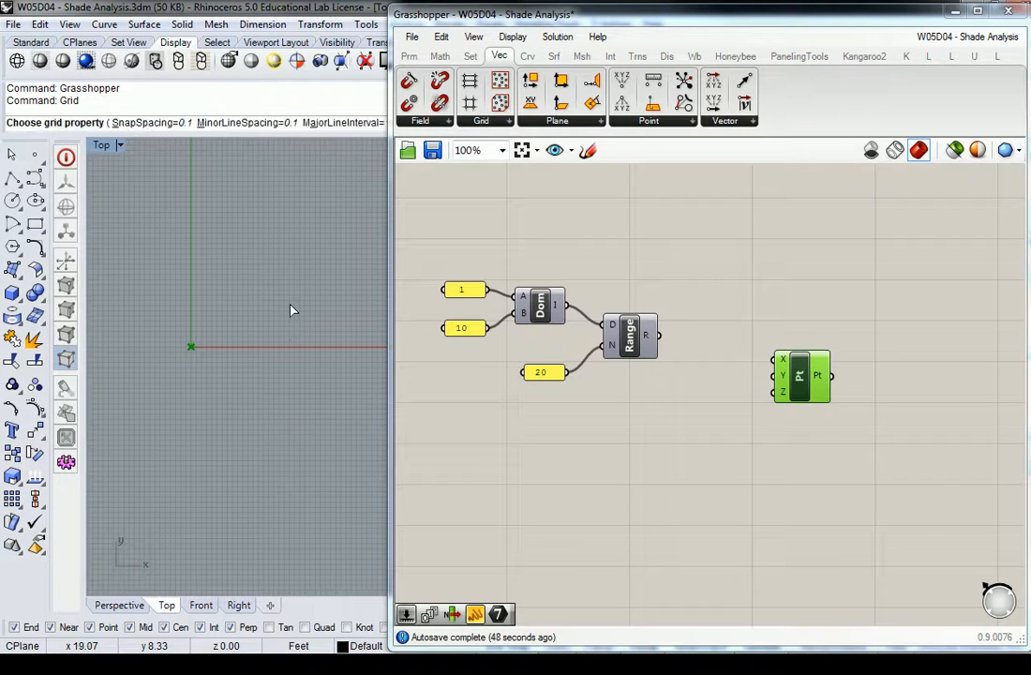
type("h")
key("Return")
key("Return")
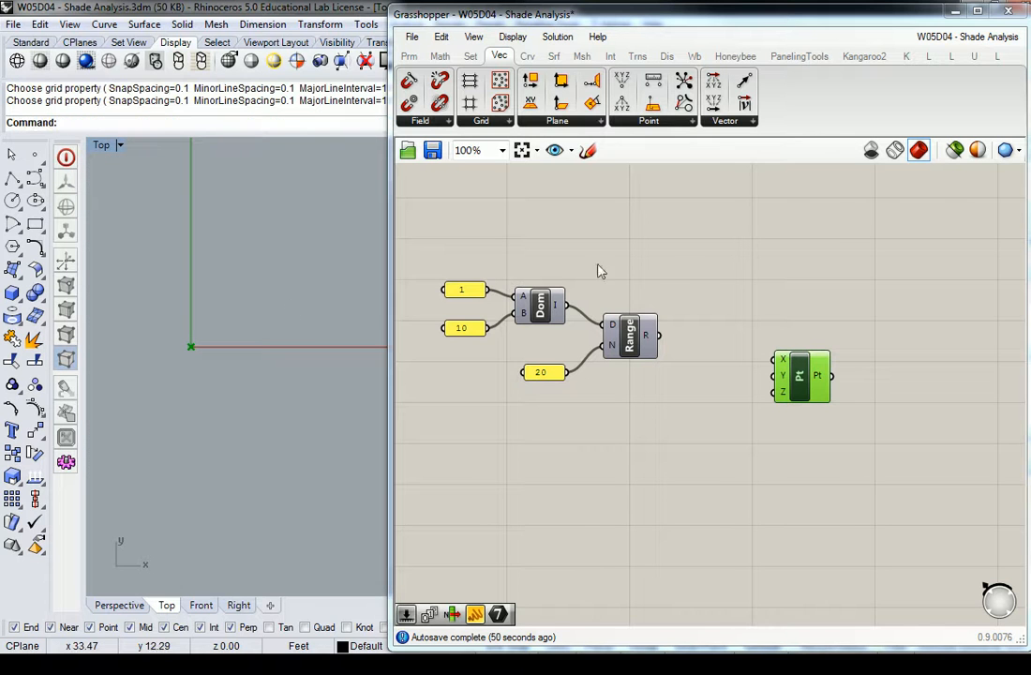
Step: Move the Construct Point component up so that it sits level with the Range component
right_click_drag(542, 298, 509, 298)
left_click_drag(761, 357, 761, 304)
left_click(684, 299)
right_click_drag(223, 306, 184, 306)
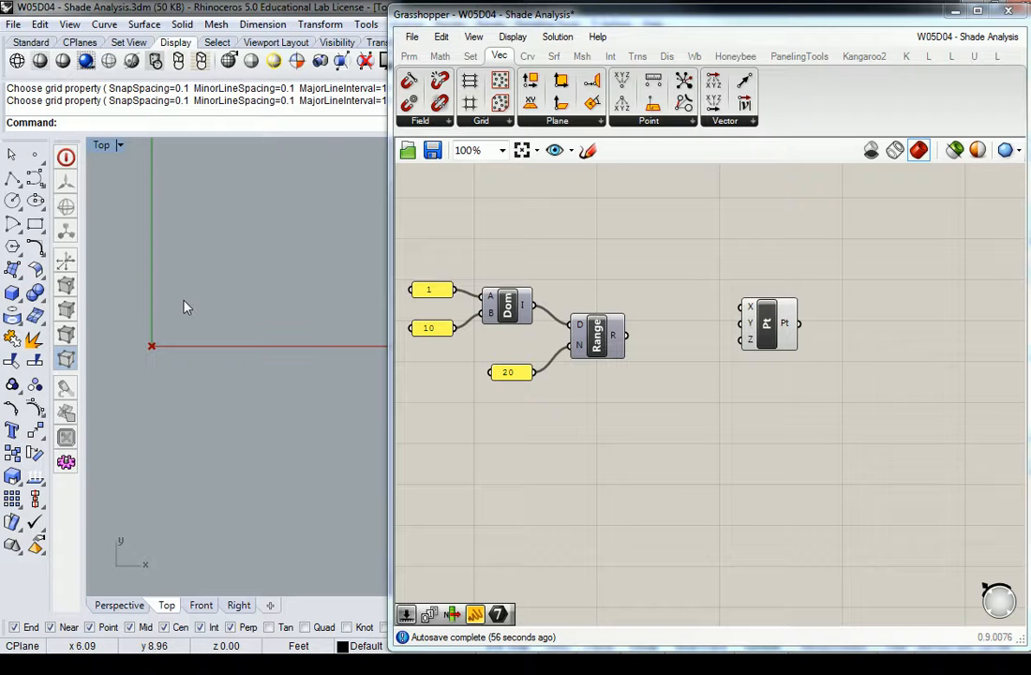
mouse_move(621, 345)
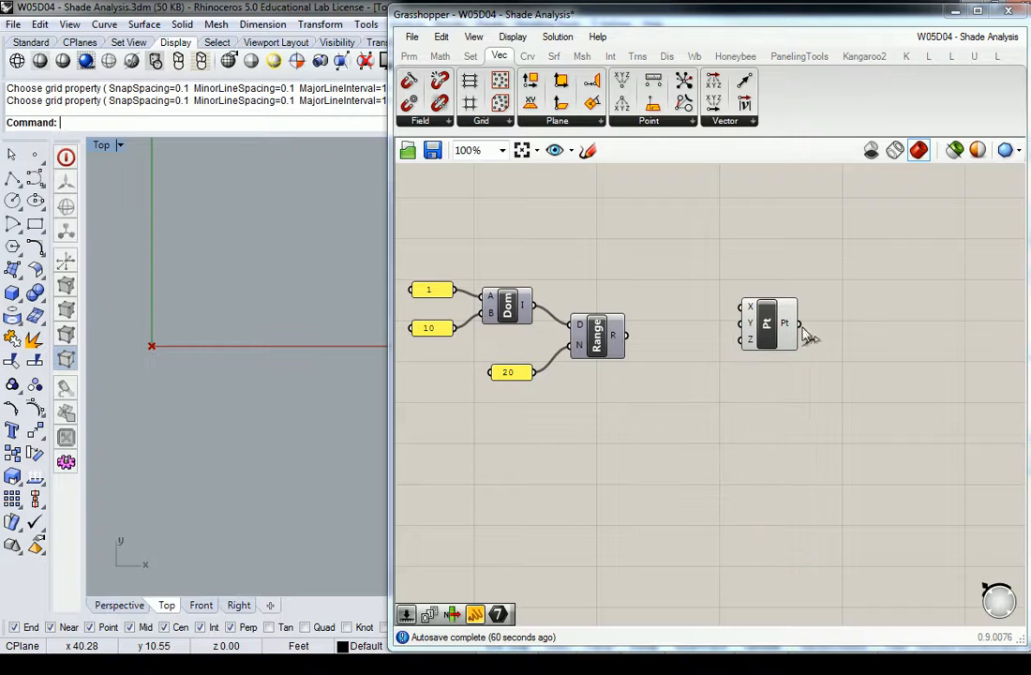
left_click_drag(767, 323, 778, 319)
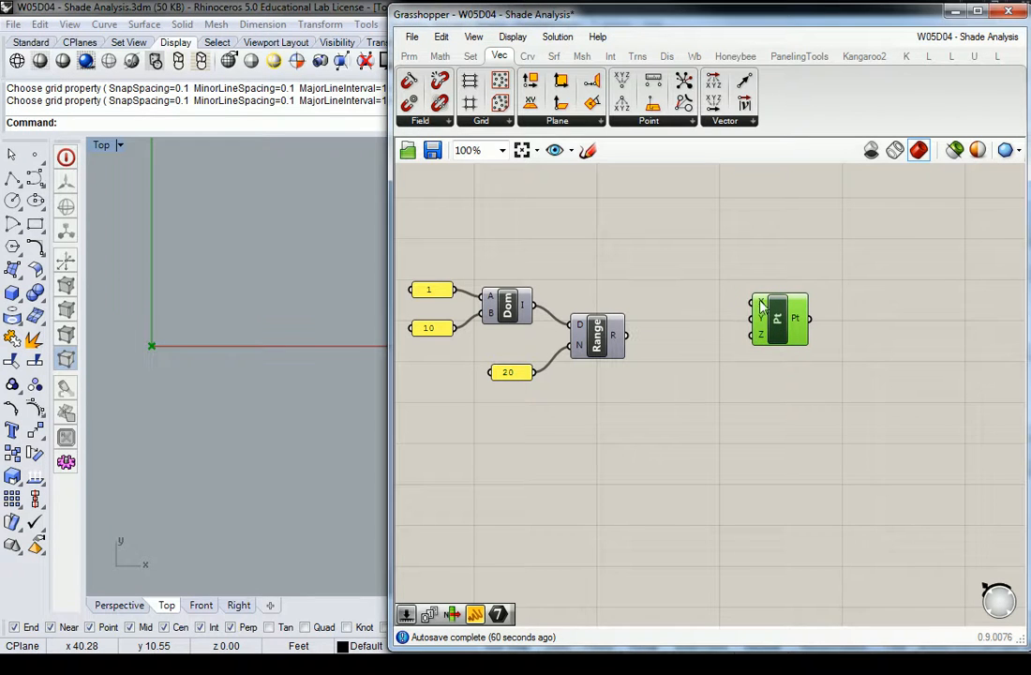
left_click(748, 355)
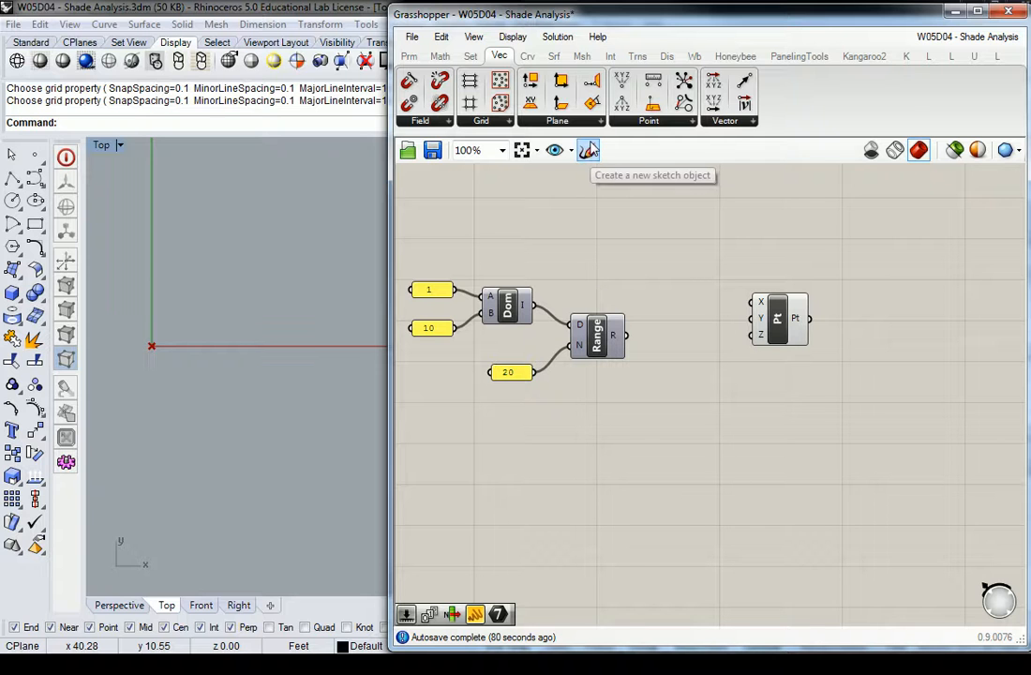
Step: Move the Range component, its domain and the 1, 10 and 20 panels down to free space above them
left_click_drag(667, 226, 426, 389)
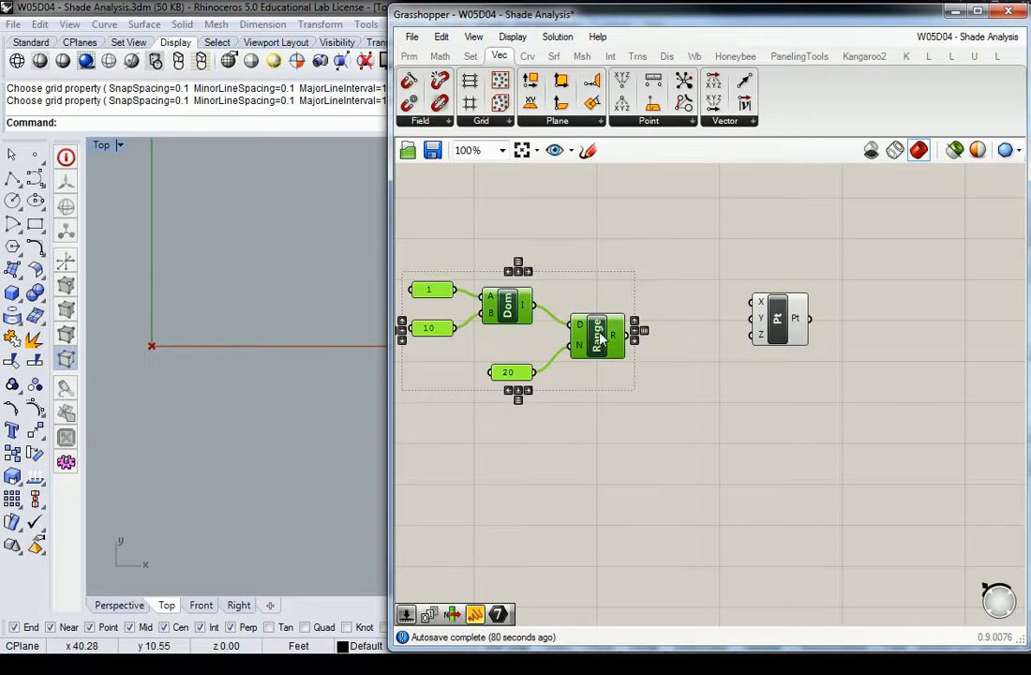
left_click_drag(605, 341, 619, 427)
left_click(647, 348)
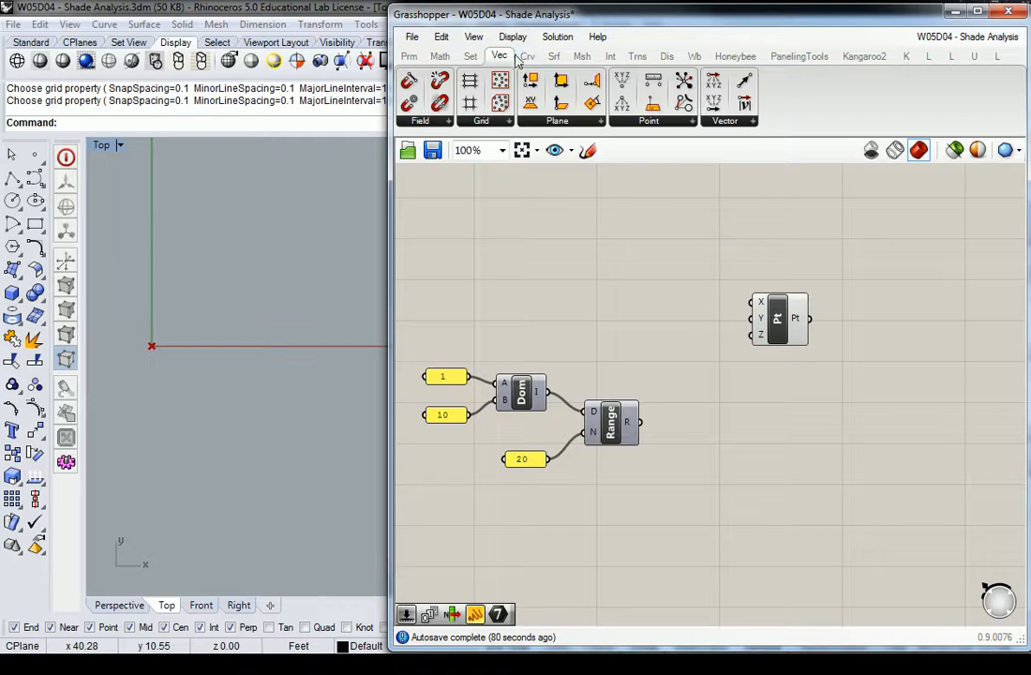
Step: Add a Series component above the Range component, roughly level with the Construct Point component
left_click(471, 56)
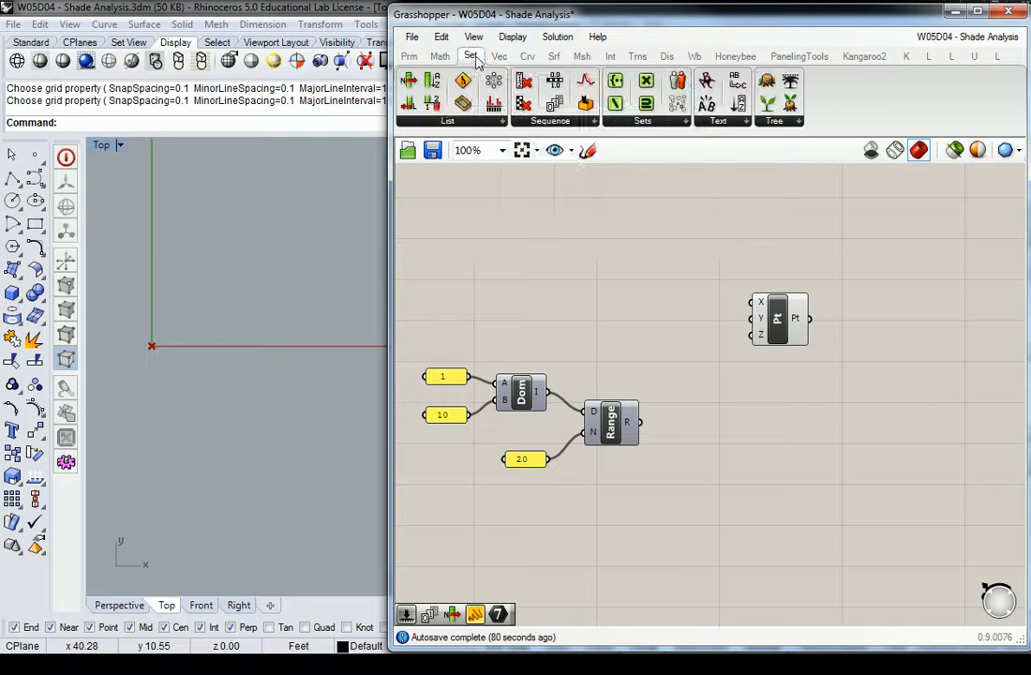
left_click(554, 125)
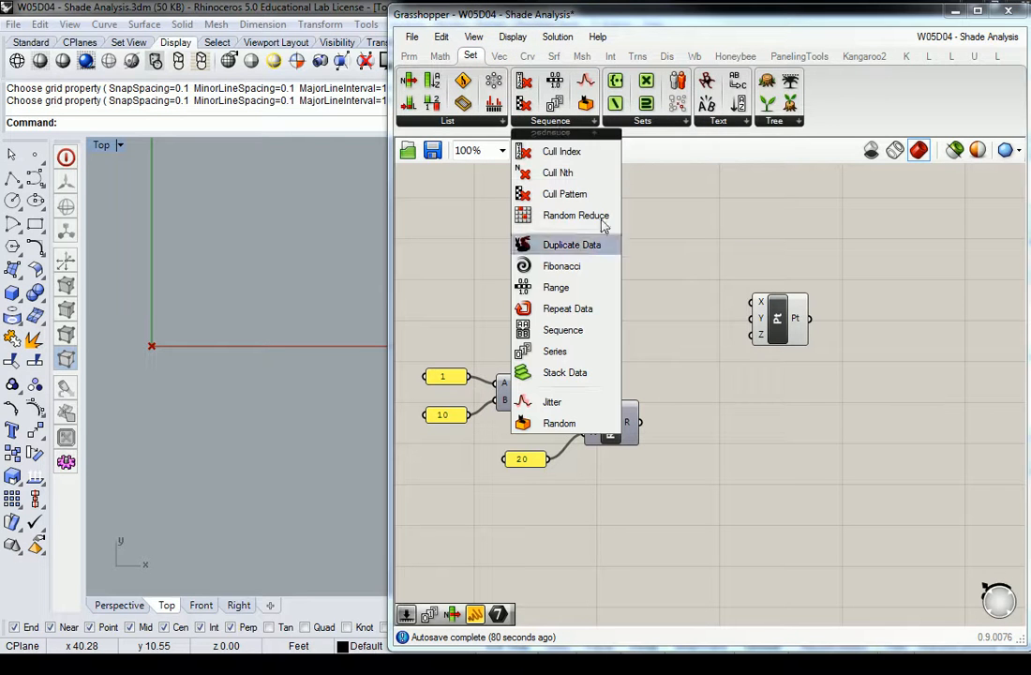
left_click(553, 349)
left_click(604, 279)
left_click_drag(605, 279, 622, 296)
left_click(544, 281)
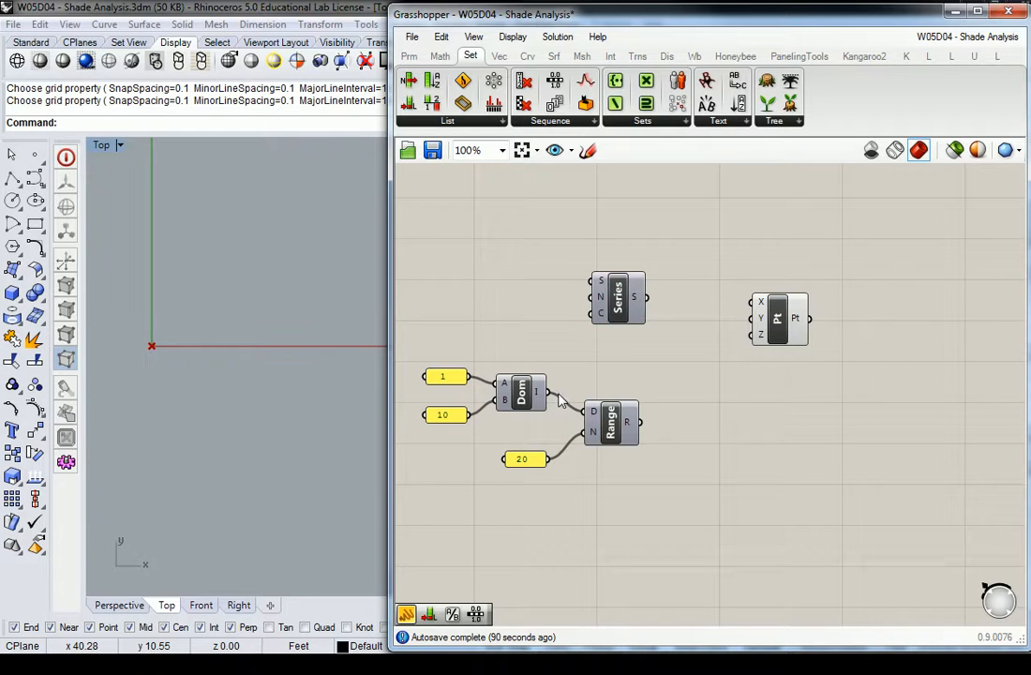
Step: Wire the 20 panel to the Series count and the 1 panel to its step and start, feeding the series into the point X input
left_click_drag(551, 458, 592, 316)
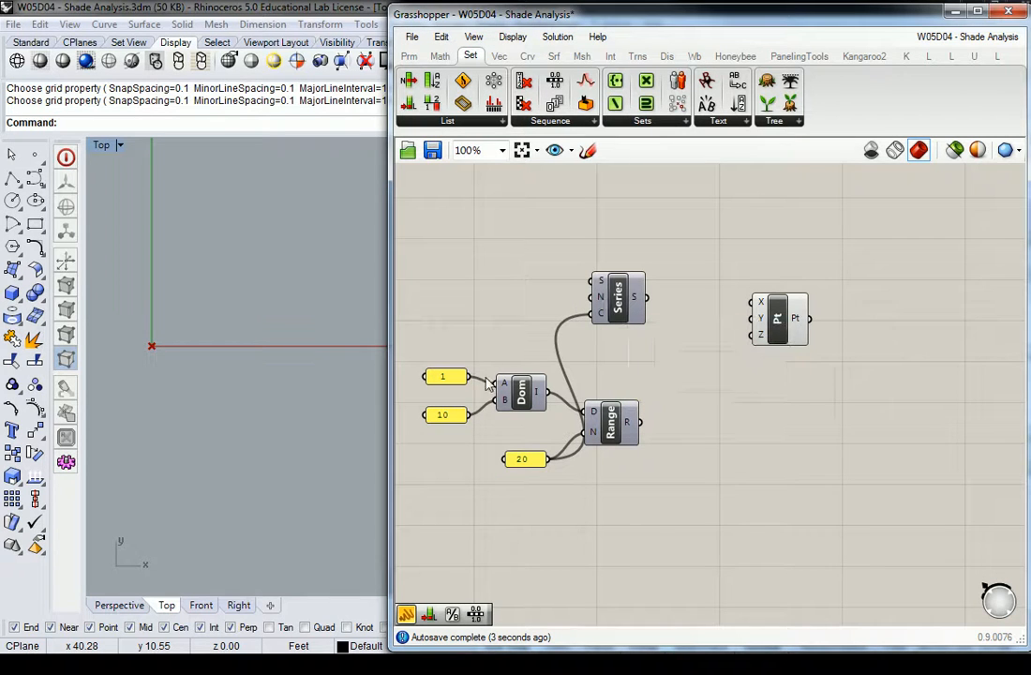
left_click_drag(471, 376, 586, 311)
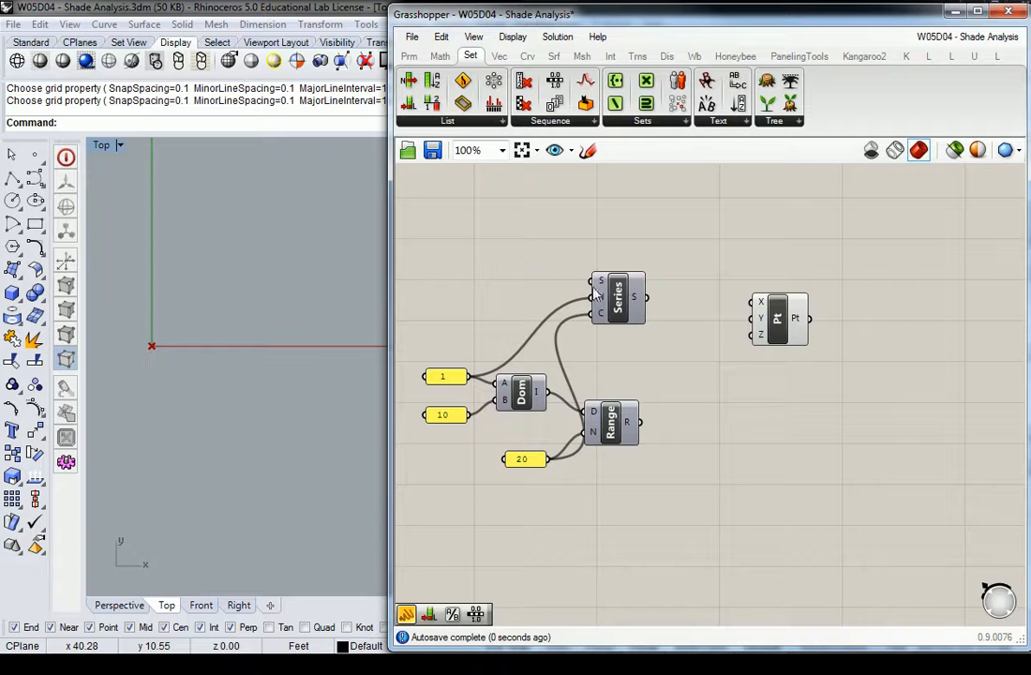
left_click_drag(471, 376, 752, 302)
left_click(618, 279)
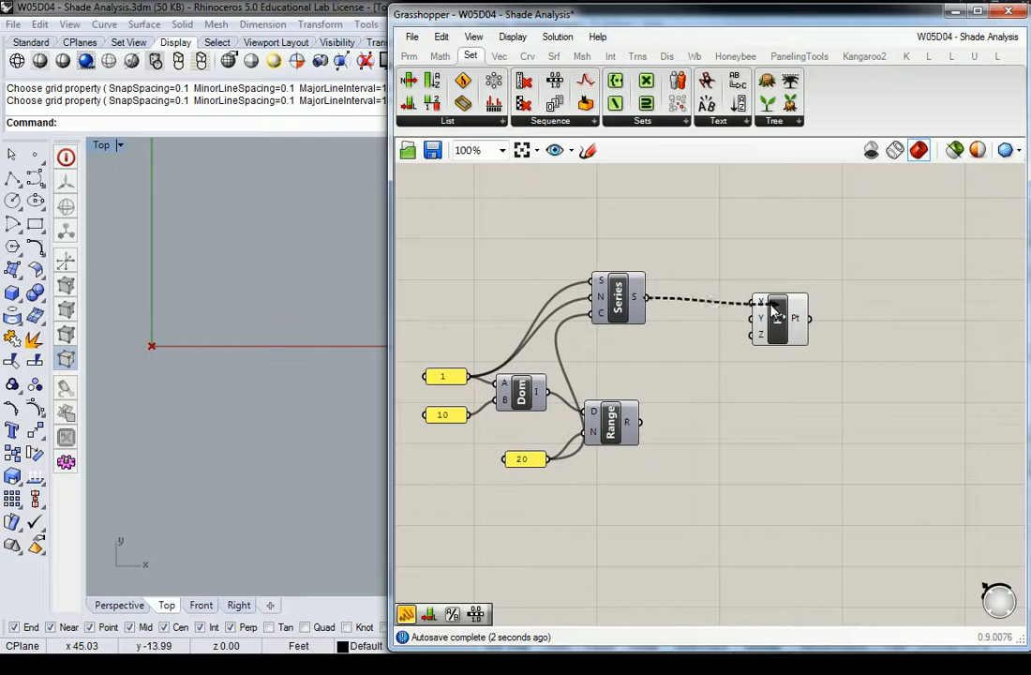
Step: Connect the Range output to the Y input of the Construct Point component
right_click_drag(189, 332, 257, 313)
scroll(236, 322, "up", 6)
scroll(247, 329, "up", 5)
scroll(259, 309, "down", 5)
scroll(258, 315, "up", 2)
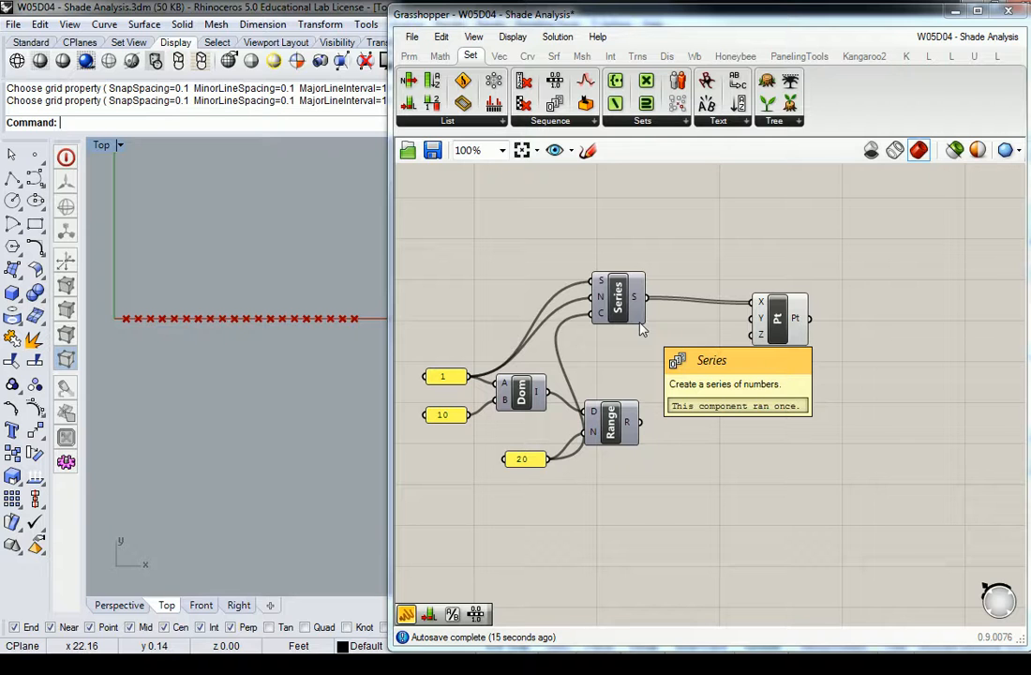
mouse_move(638, 434)
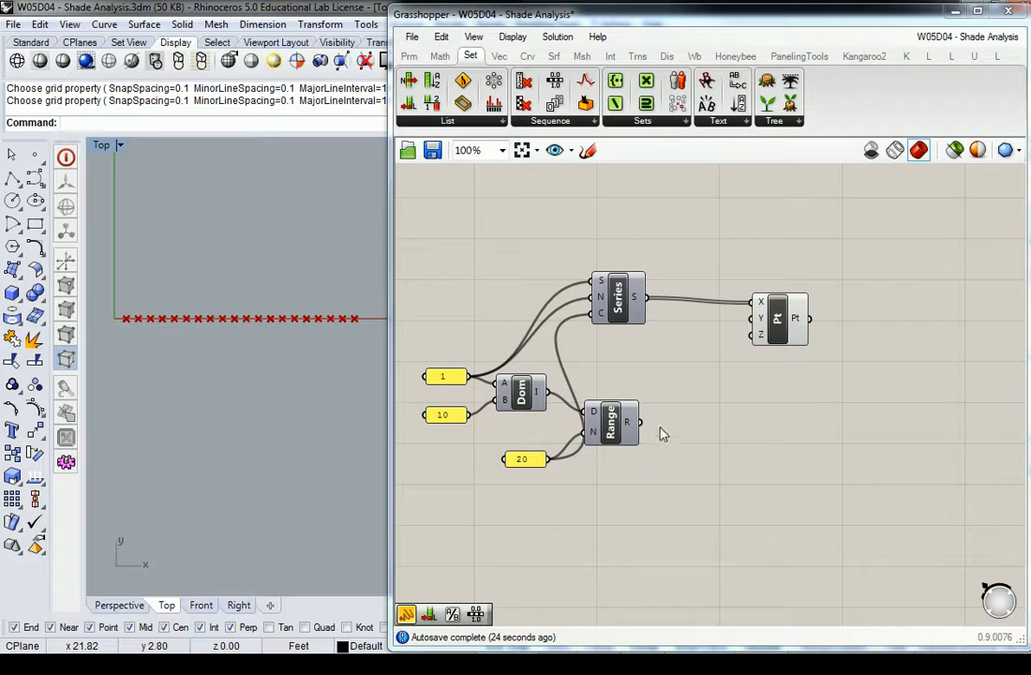
left_click_drag(646, 424, 752, 321)
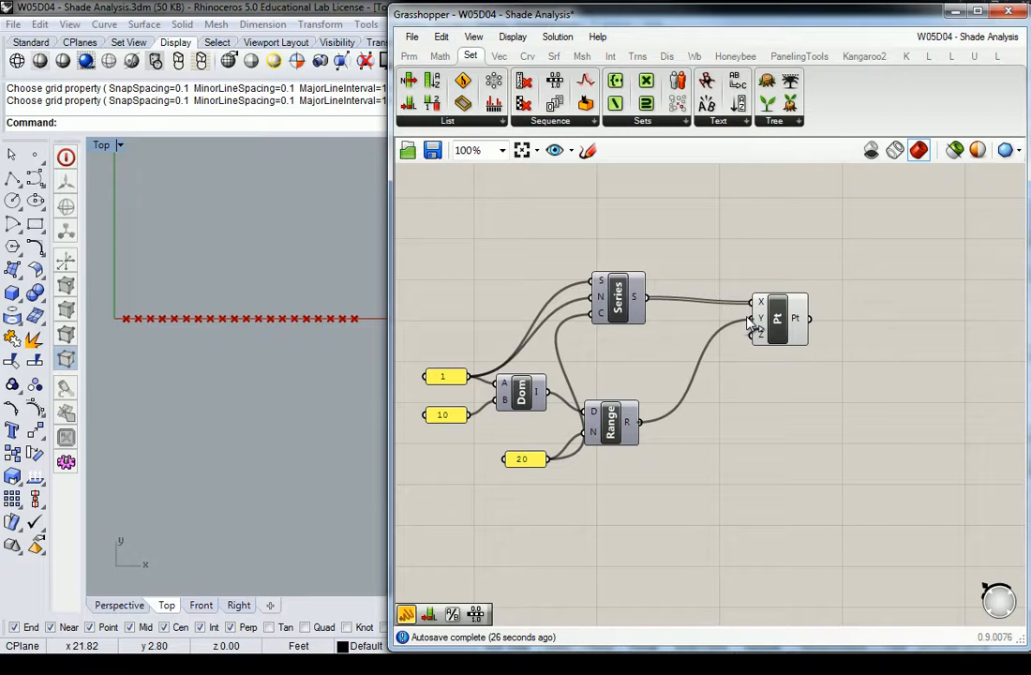
left_click_drag(645, 424, 753, 319)
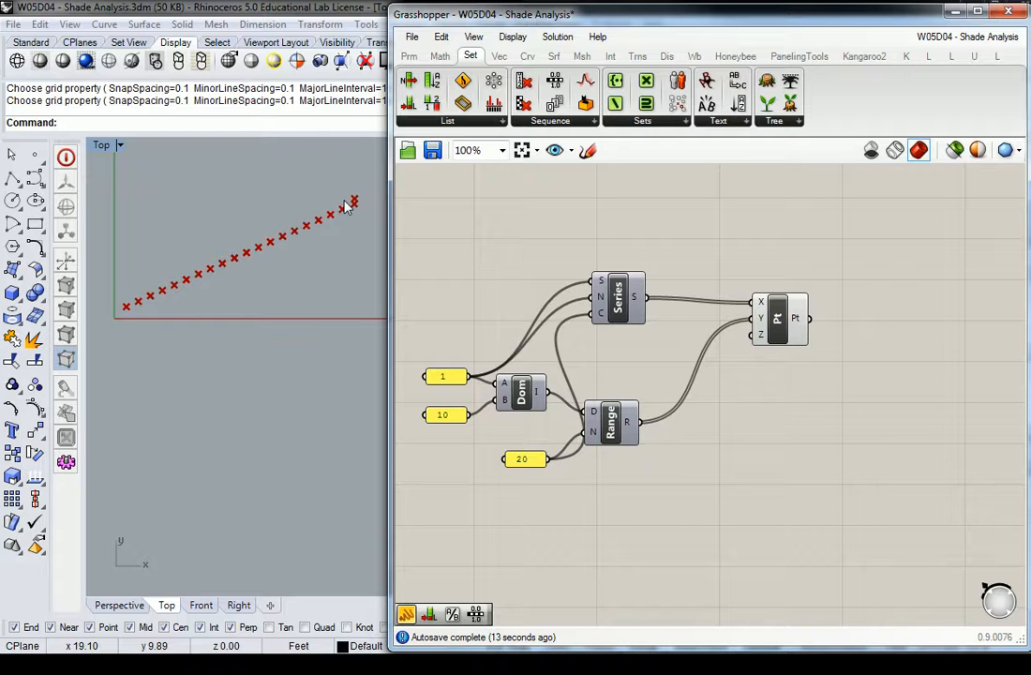
Step: Move the Construct Point component farther from the Range and add a Sine component just after the Range
left_click_drag(780, 320, 847, 316)
left_click(737, 345)
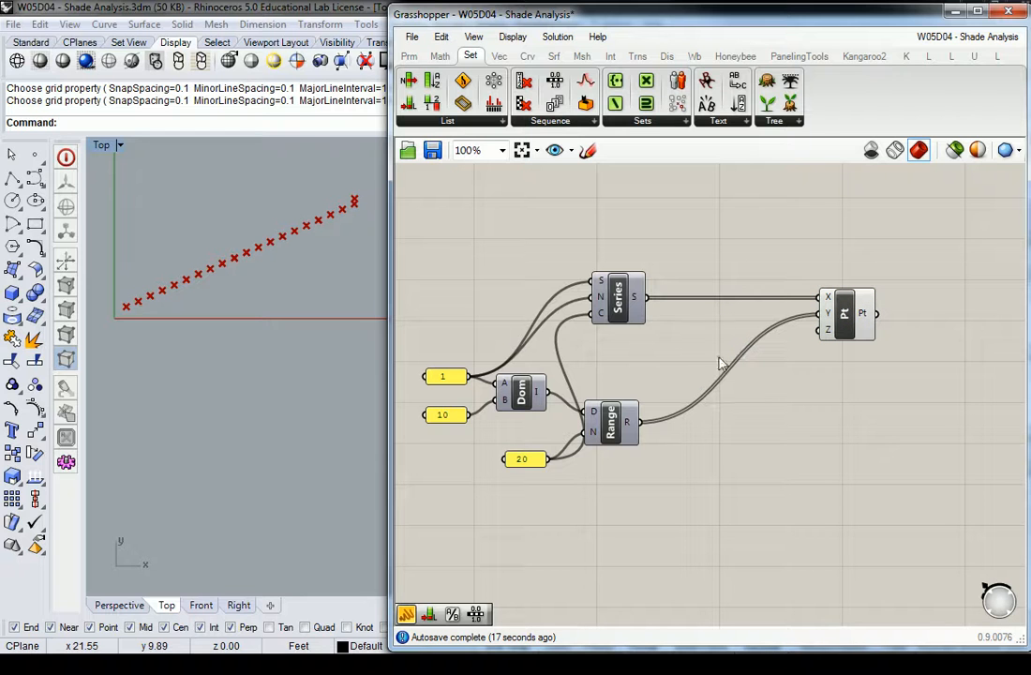
left_click(438, 56)
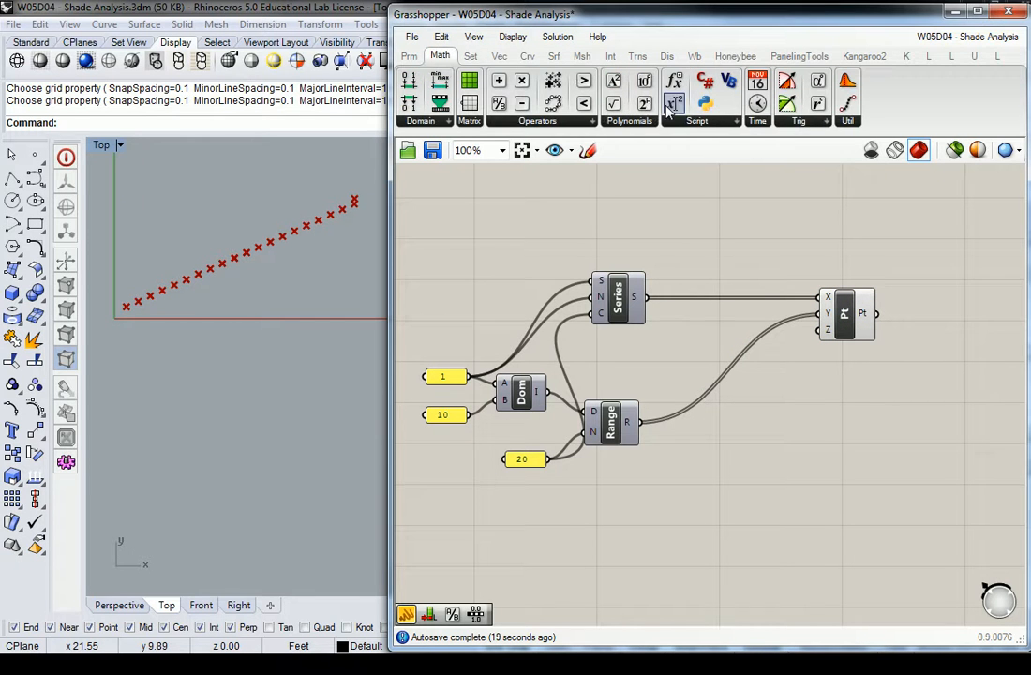
left_click(789, 123)
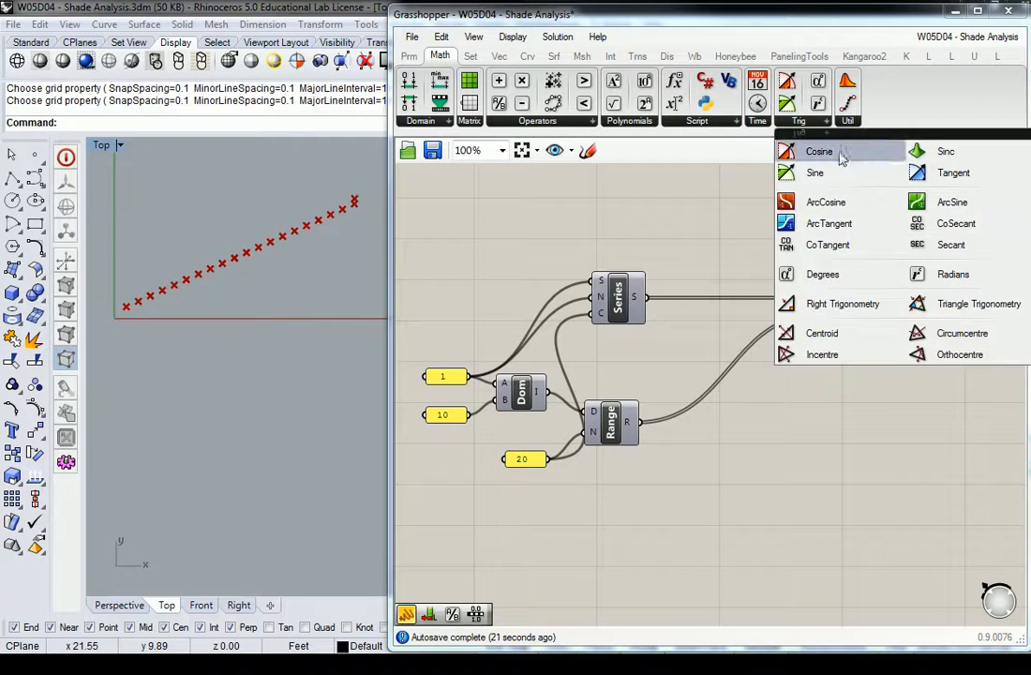
left_click_drag(812, 173, 701, 428)
Step: Add a panel below the Range component, wire the Range output into it and enlarge it to list the values
left_click(413, 37)
left_click(414, 37)
left_click(409, 56)
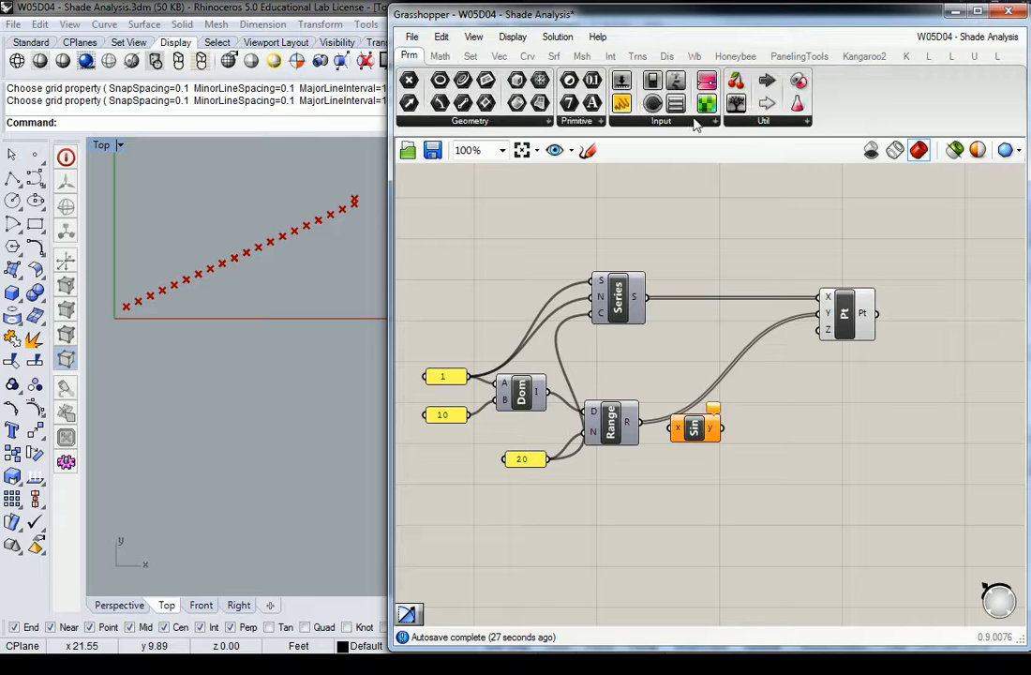
left_click_drag(621, 103, 699, 506)
left_click_drag(641, 422, 632, 509)
right_click_drag(691, 514, 698, 428)
left_click_drag(725, 465, 738, 572)
left_click_drag(694, 499, 706, 515)
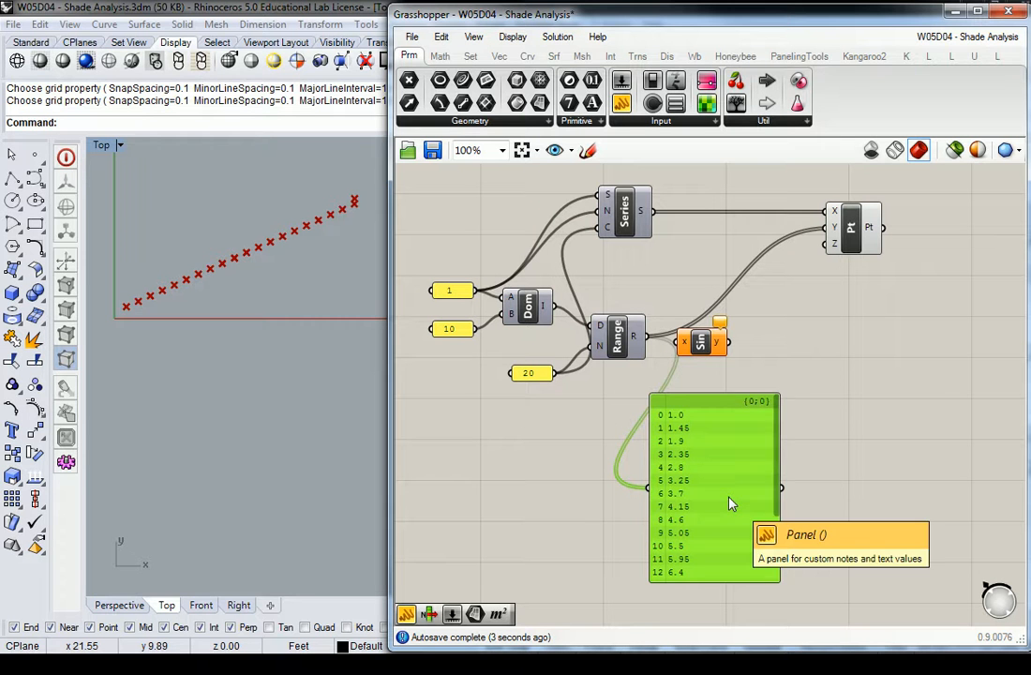
Step: Feed the Range output into the Sine component and list the Sine results in a lengthened copy of the panel
left_click_drag(691, 472, 729, 342, "alt")
left_click_drag(653, 335, 825, 476)
right_click_drag(896, 460, 790, 392)
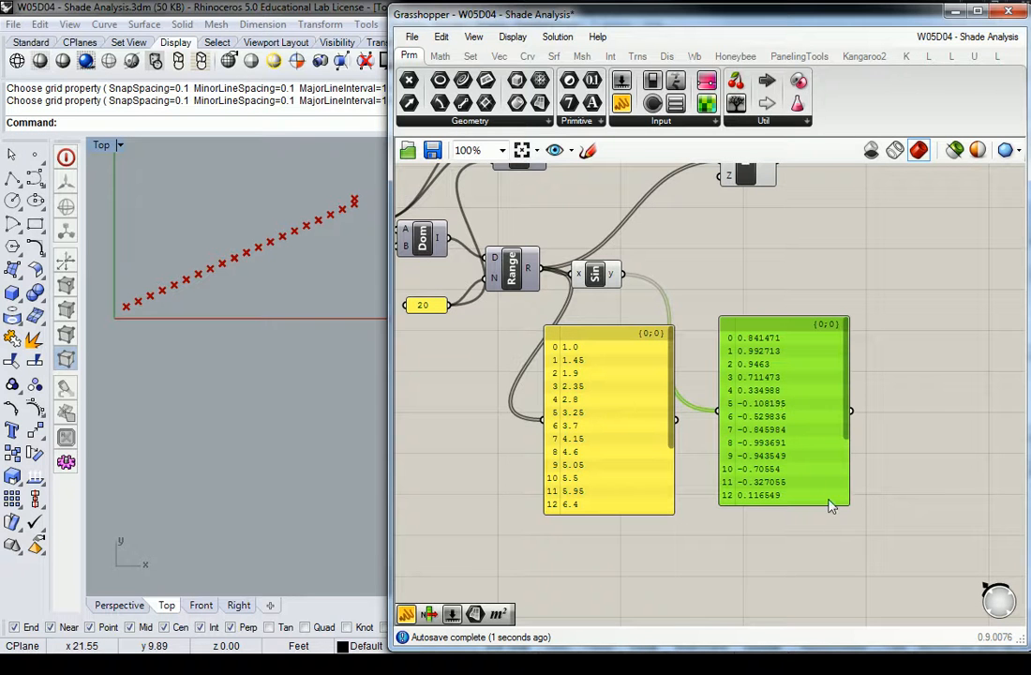
left_click_drag(828, 505, 828, 621)
Step: Compare the Range values with the Sine values in the two panels and with the points in the viewport
scroll(783, 417, "up", 3)
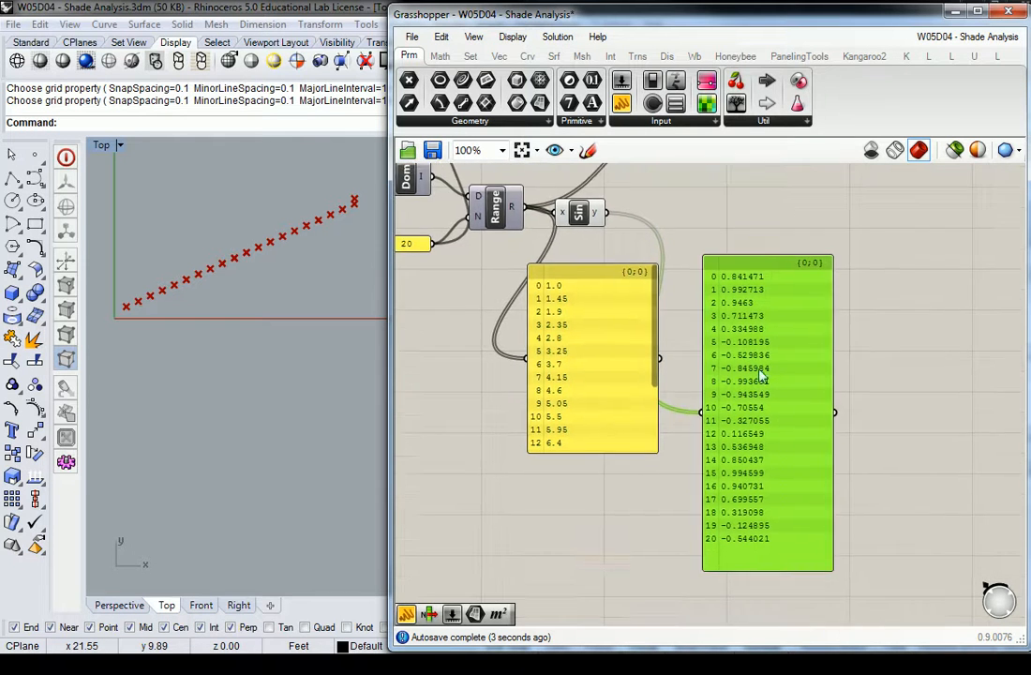
scroll(786, 410, "down", 2)
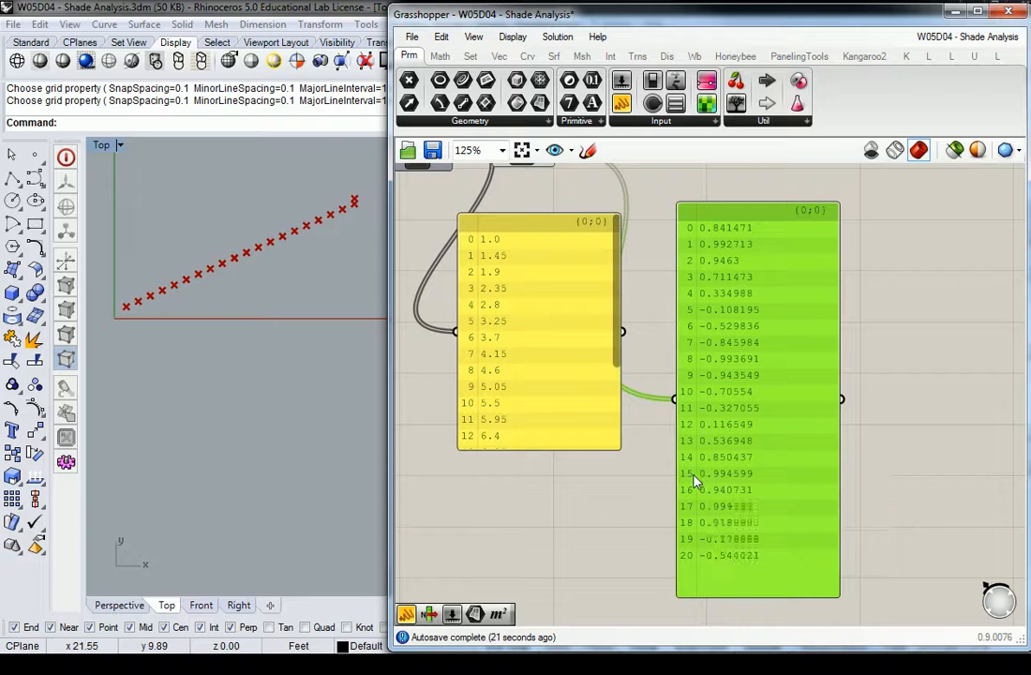
scroll(694, 477, "down", 3)
right_click_drag(728, 369, 810, 421)
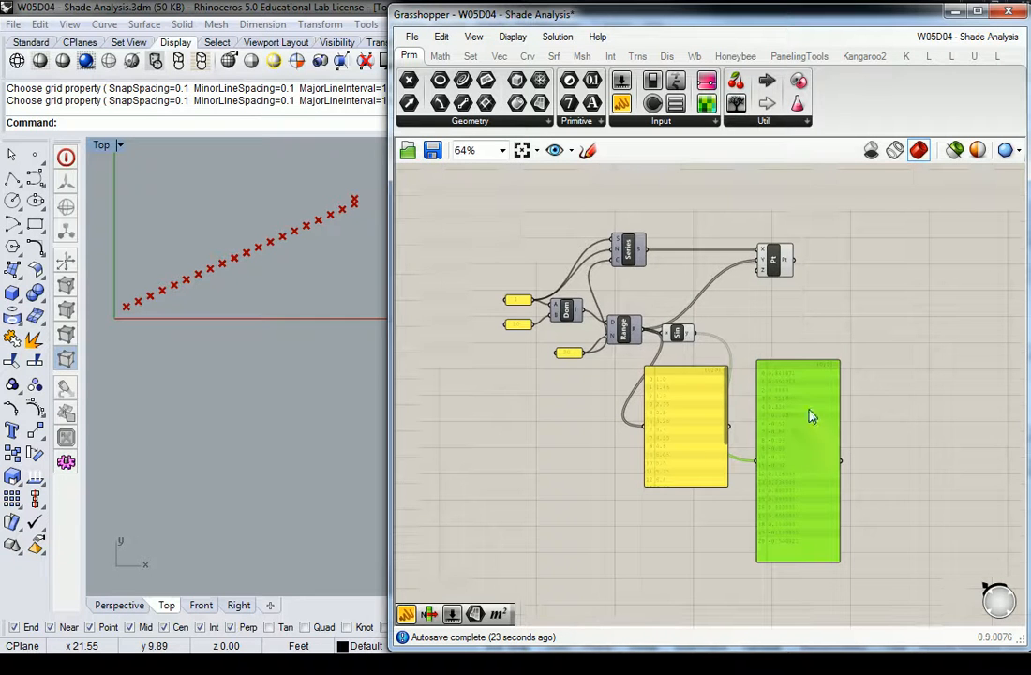
scroll(752, 434, "up", 2)
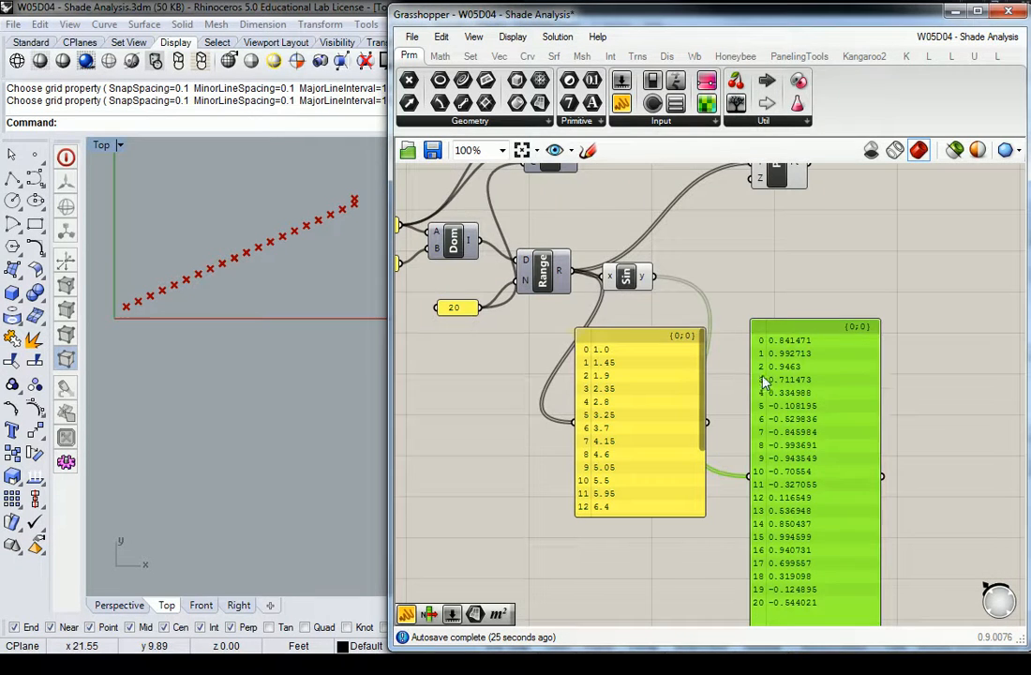
left_click(647, 403)
right_click_drag(284, 243, 280, 251)
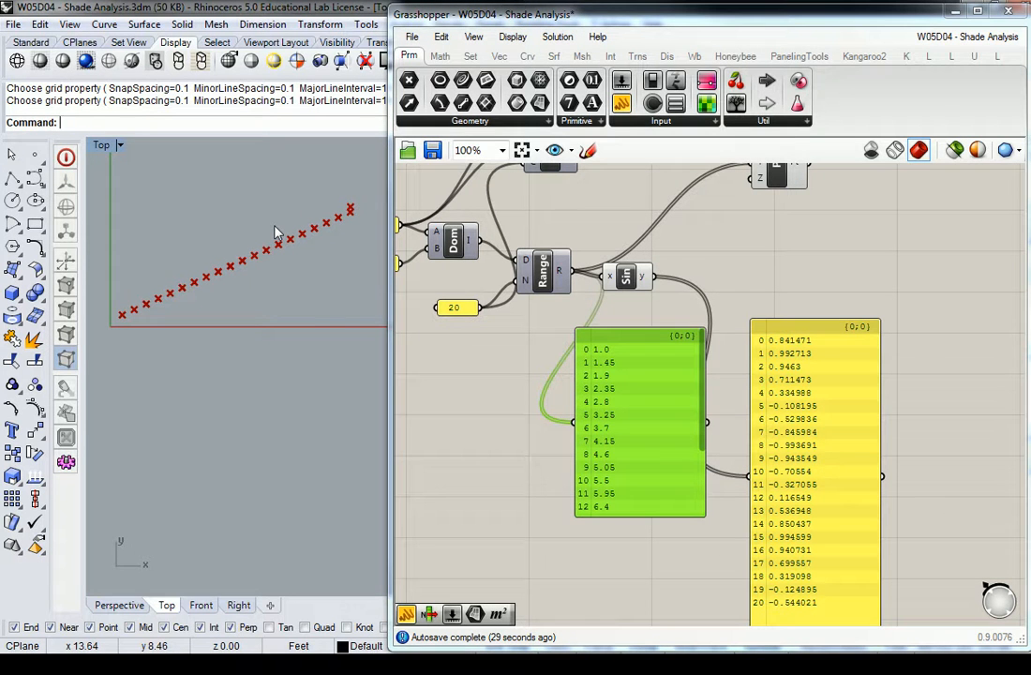
Step: Delete the panel of Range values, then move the Sine panel down and line the Sine component up with the Range
left_click_drag(637, 387, 589, 490)
key("Delete")
left_click_drag(833, 409, 825, 464)
left_click(681, 270)
right_click_drag(681, 270, 689, 330)
left_click_drag(635, 346, 627, 339)
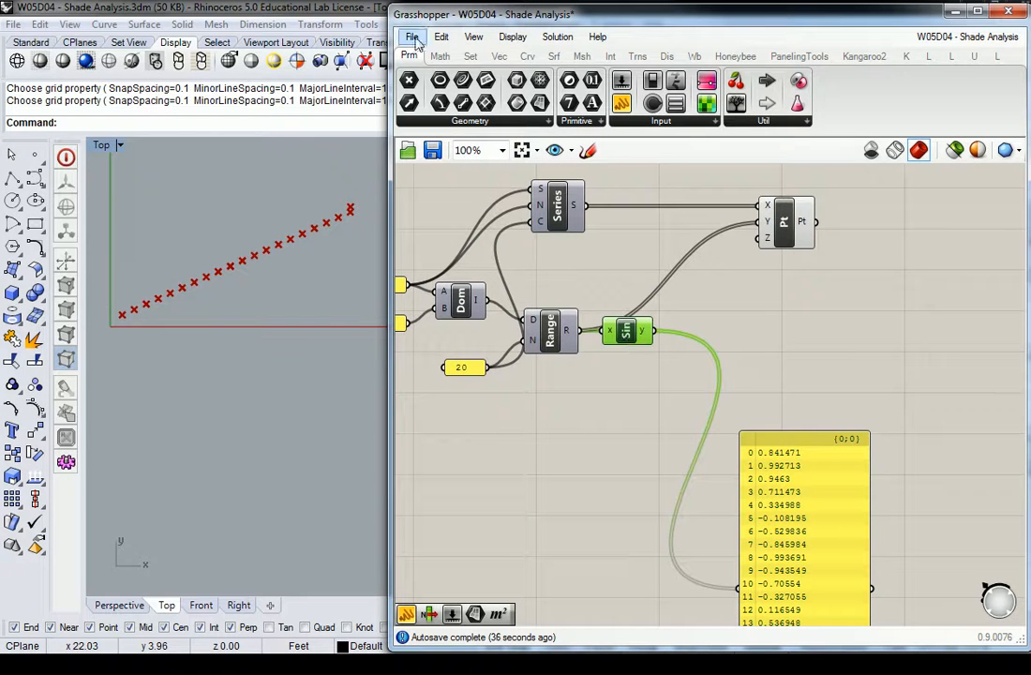
Step: Add a Remap Numbers component after the Sine component and connect the Sine output to its value input
left_click(440, 57)
left_click(421, 121)
left_click(575, 288)
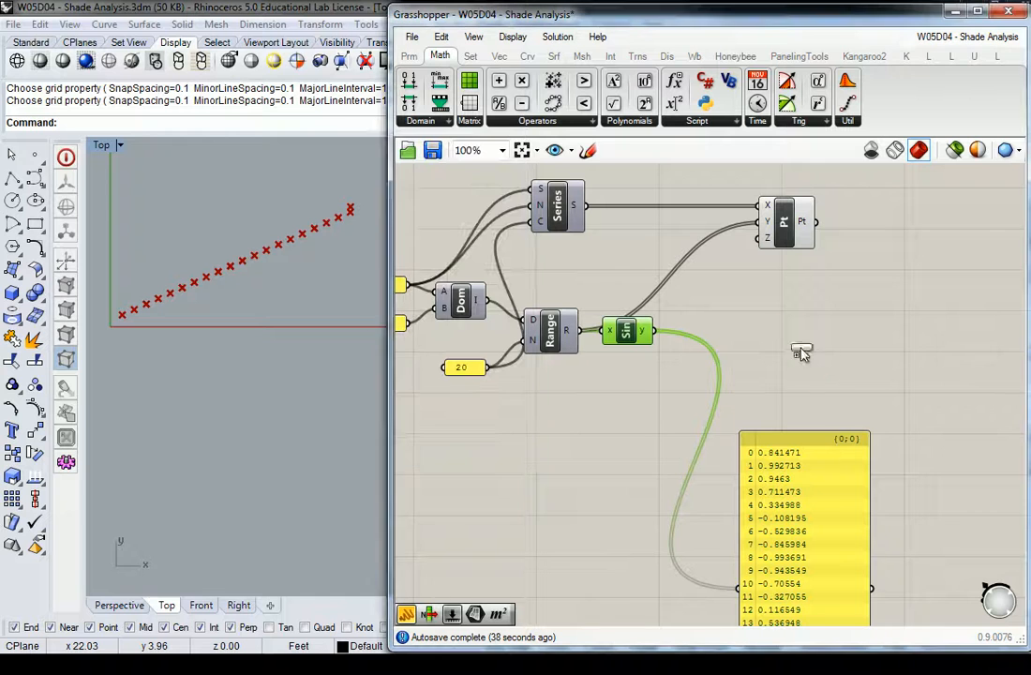
left_click(773, 355)
left_click(778, 348)
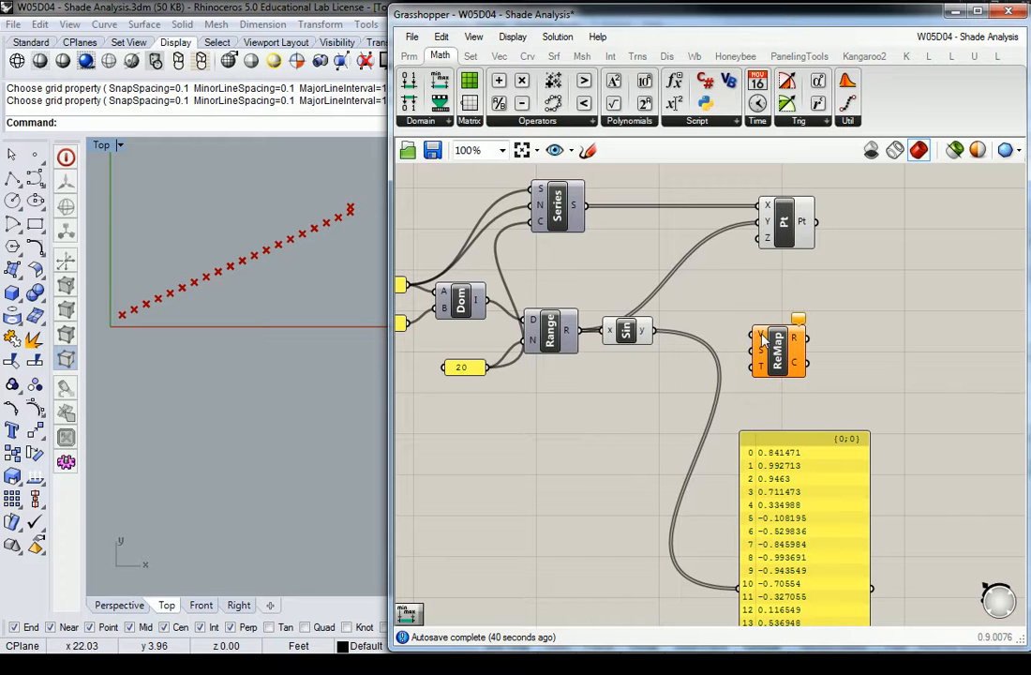
left_click_drag(653, 330, 769, 348)
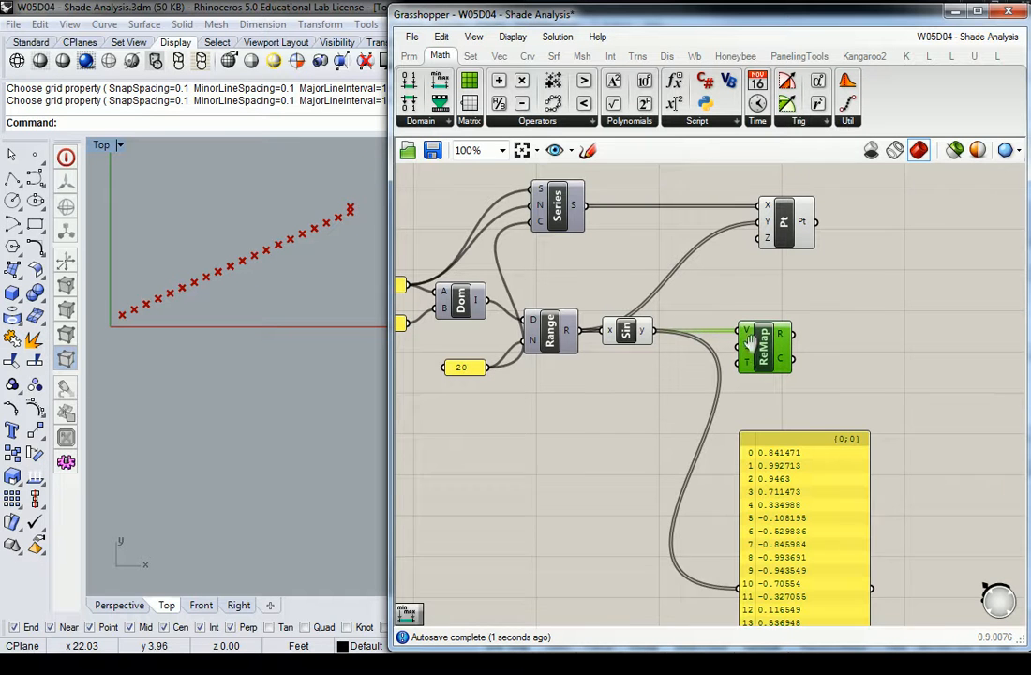
Step: Add a Bounds component between Sine and ReMap, taking the Sine output and feeding the ReMap source domain
right_click_drag(753, 354, 757, 323)
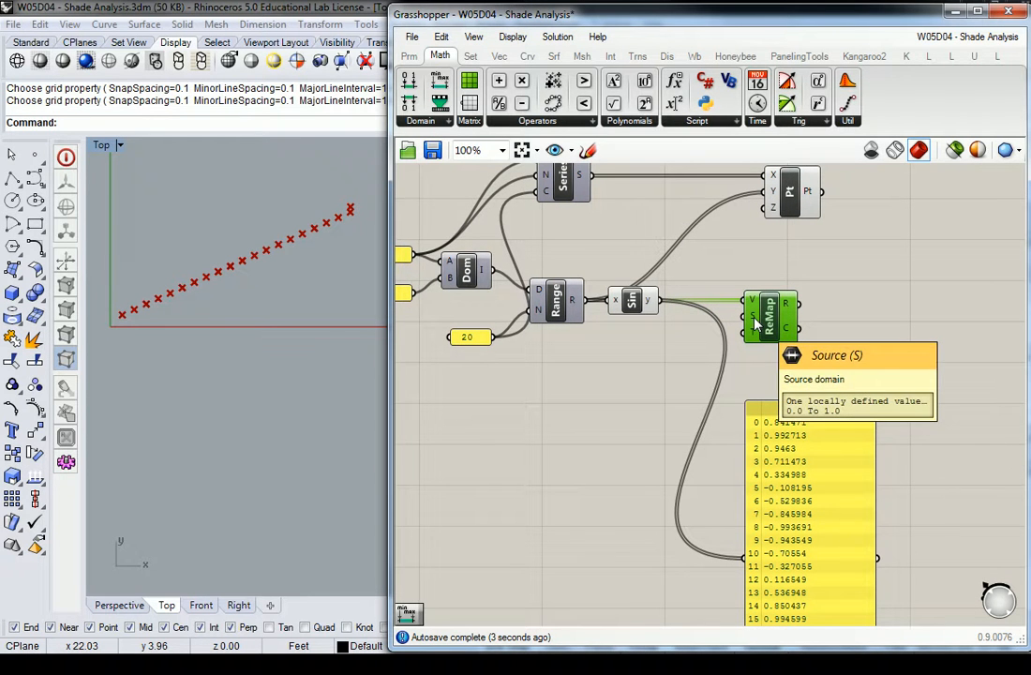
left_click(421, 120)
left_click_drag(468, 173, 706, 338)
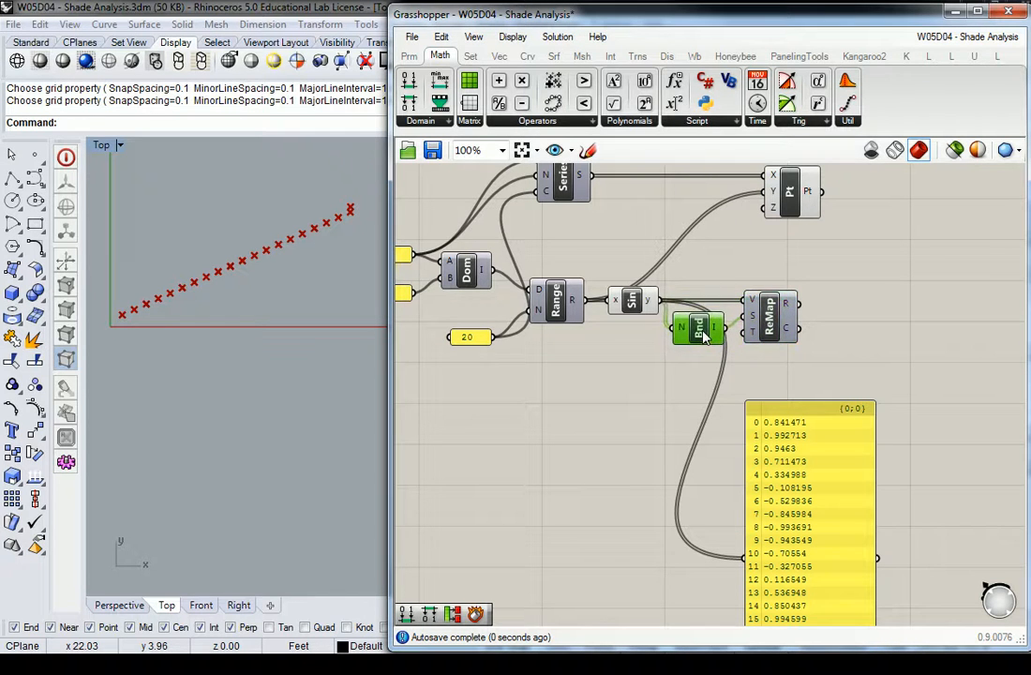
left_click(777, 328)
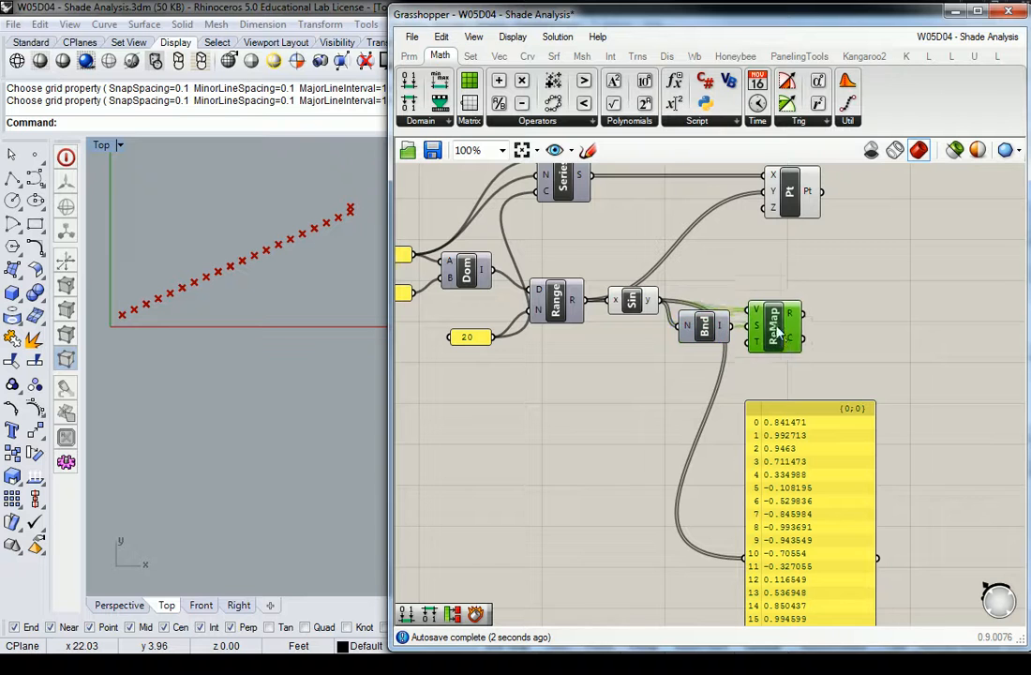
Step: Copy the Construct Domain component with its 1 and 10 panels and place the copy below the Bounds component
right_click_drag(511, 274, 618, 269)
left_click_drag(434, 204, 610, 309)
key("ctrl+c")
key("ctrl+v")
left_click_drag(760, 418, 825, 377)
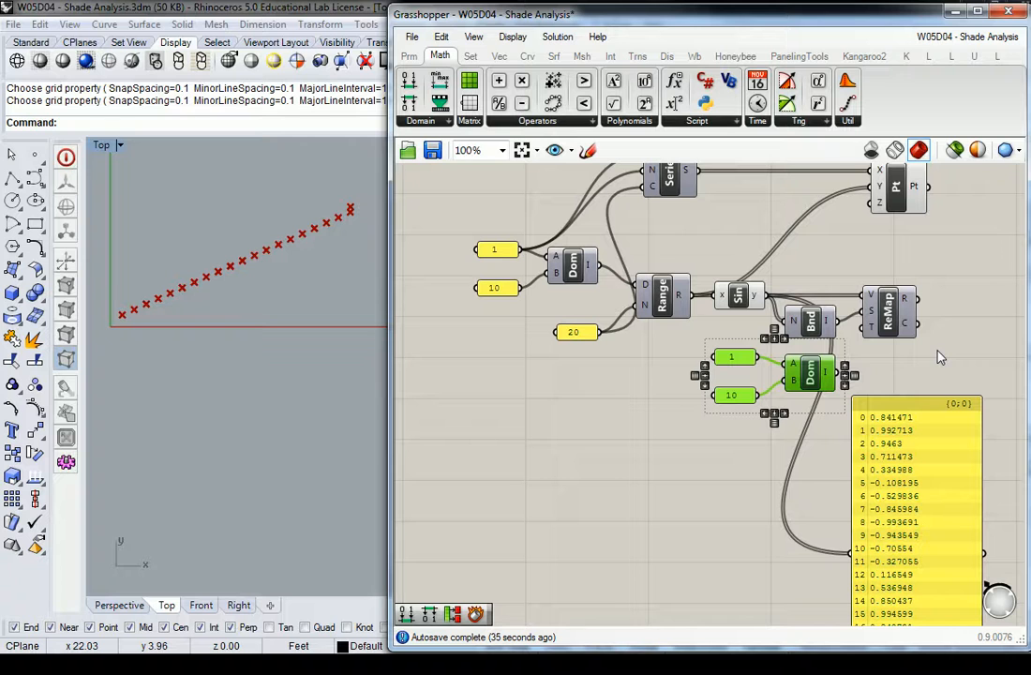
left_click(684, 298)
Step: Set the start value panel of the copied domain to -10
left_click(737, 360)
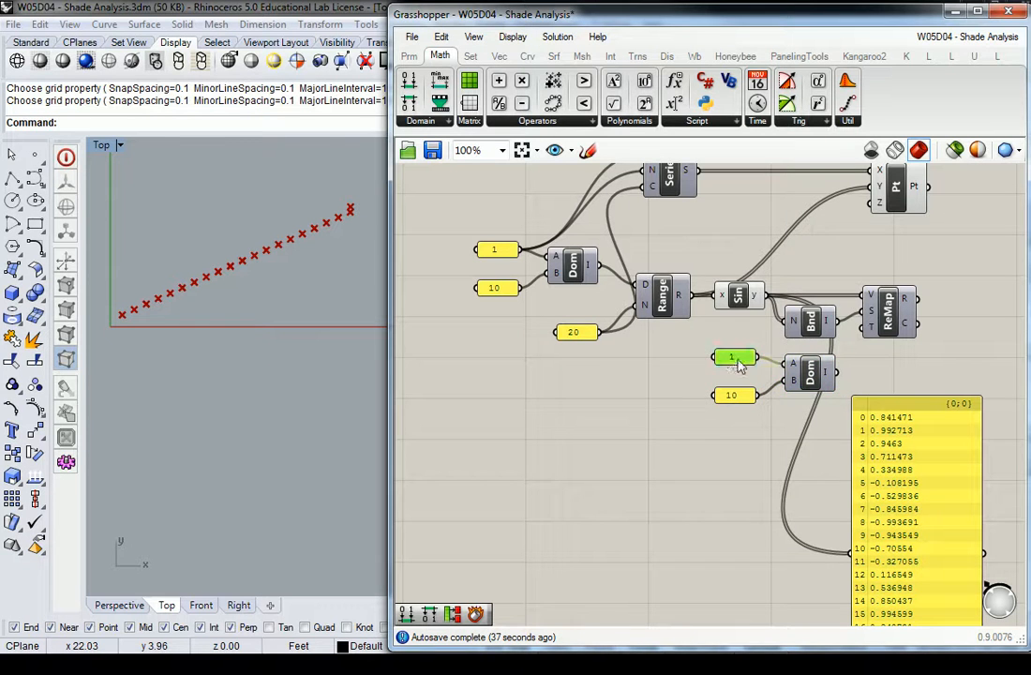
double_click(737, 362)
type("-10")
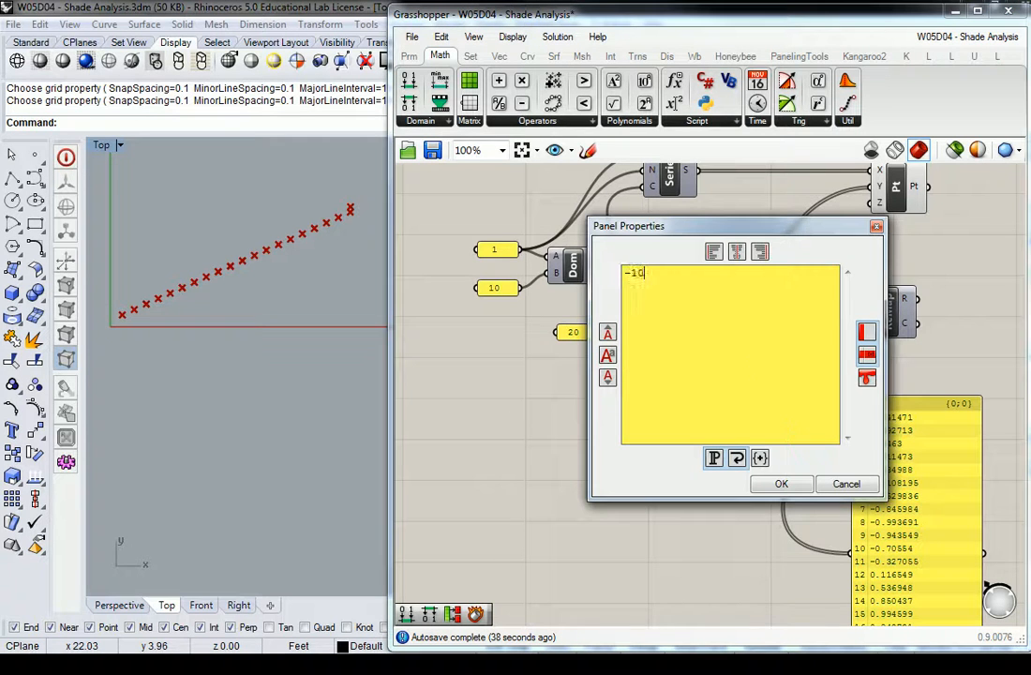
left_click(790, 491)
Step: Connect the copied domain to the ReMap target input and move the Sine values panel beyond the ReMap component
scroll(787, 402, "down", 3)
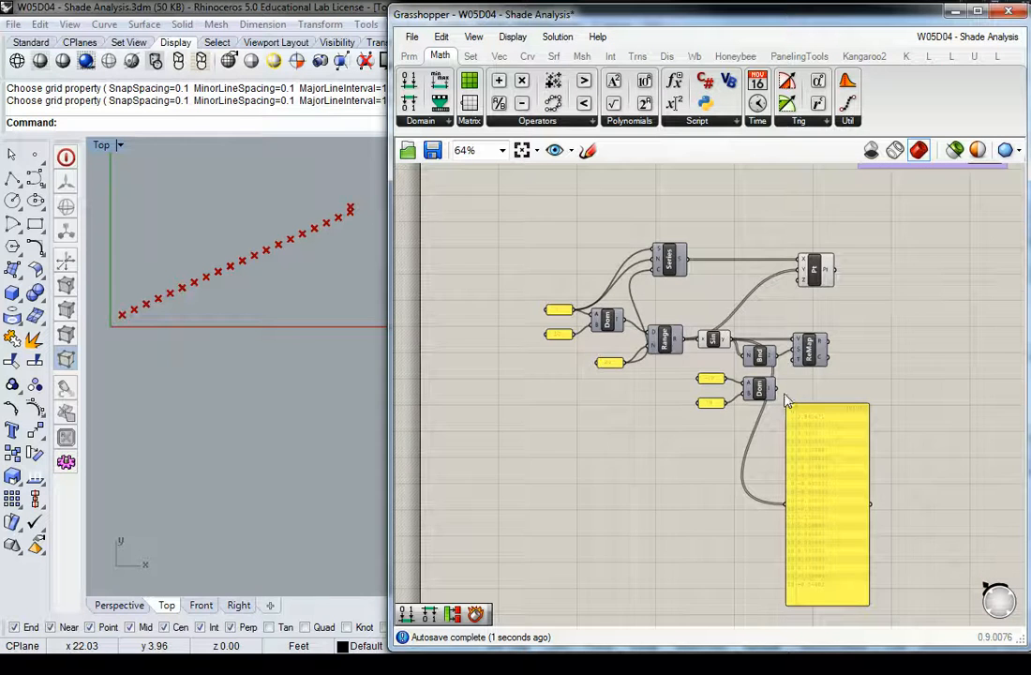
scroll(787, 402, "up", 3)
left_click(935, 410)
left_click_drag(934, 409, 1001, 368)
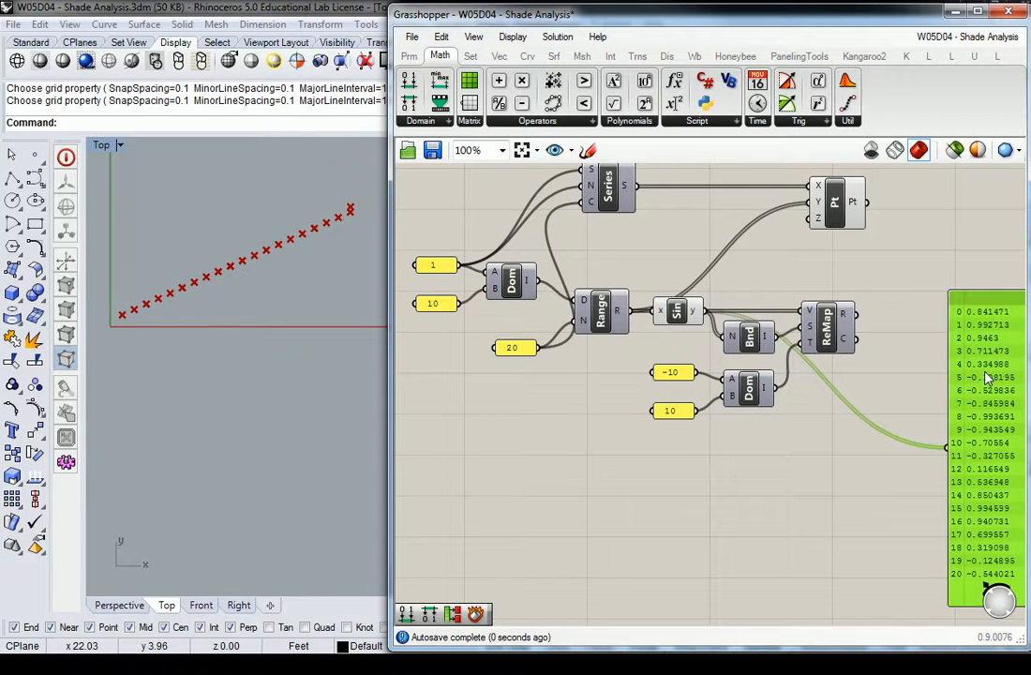
Step: Connect the ReMap component's mapped output to the values panel and read the remapped list
left_click_drag(857, 315, 950, 448)
right_click_drag(997, 417, 776, 331)
left_click(913, 328)
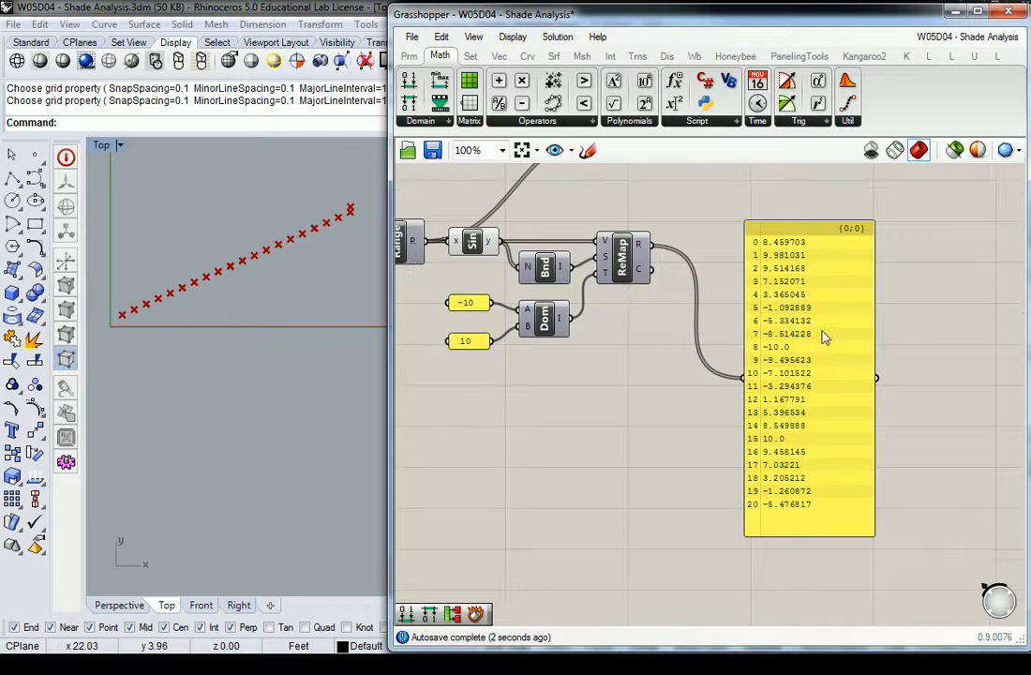
scroll(806, 333, "up", 1)
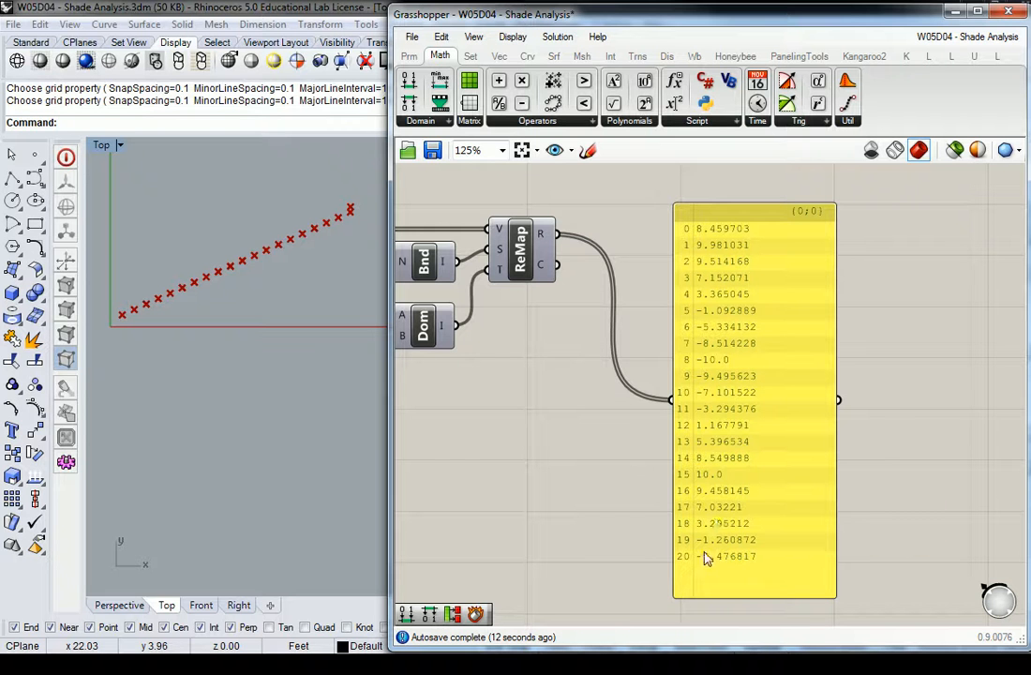
Step: Move the Construct Point component beyond ReMap and feed its Y input from the ReMap mapped output
scroll(630, 507, "down", 4)
scroll(619, 366, "up", 3)
right_click_drag(580, 344, 695, 352)
left_click(691, 335)
left_click_drag(691, 334, 776, 335)
left_click(670, 286)
left_click_drag(698, 428, 751, 316)
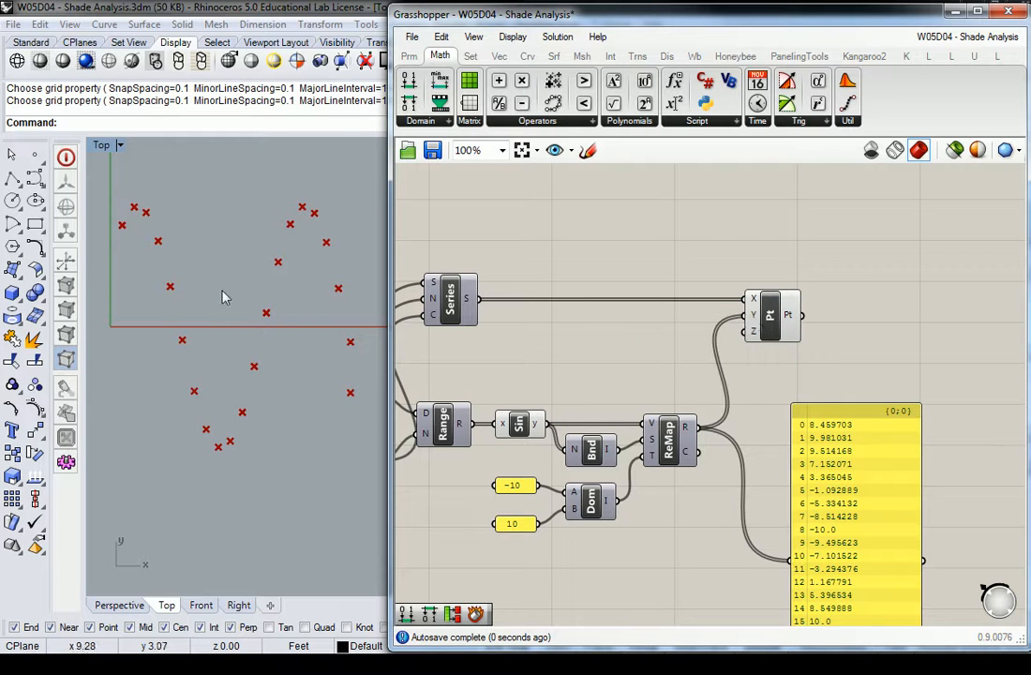
right_click_drag(245, 282, 219, 282)
mouse_move(221, 287)
right_mouse_down()
mouse_move(247, 287)
mouse_move(237, 282)
right_mouse_up()
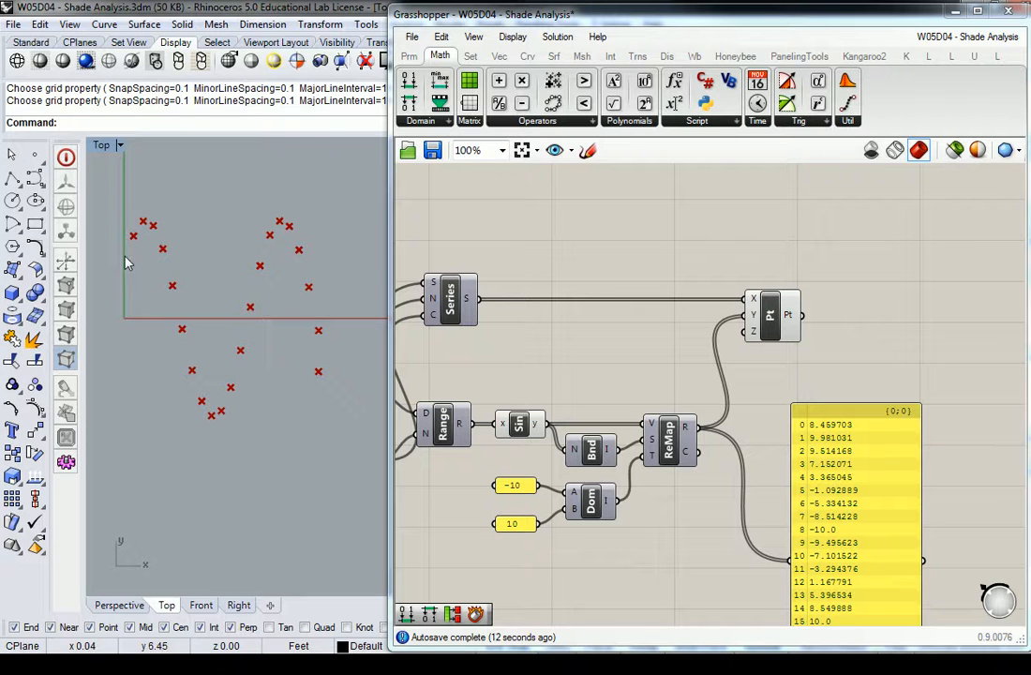
Step: Set the start value panel of the Range's domain to 2
right_click_drag(513, 420, 644, 374)
right_click_drag(484, 362, 559, 348)
scroll(659, 338, "down", 2)
scroll(558, 328, "up", 3)
left_click(543, 331)
double_click(541, 328)
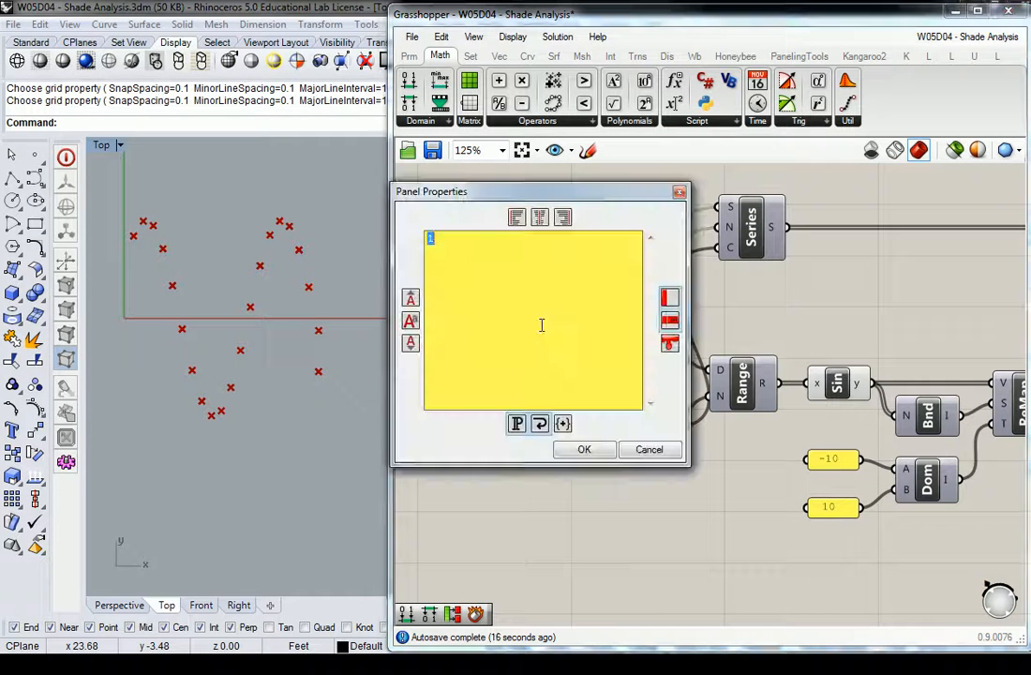
left_click(559, 448)
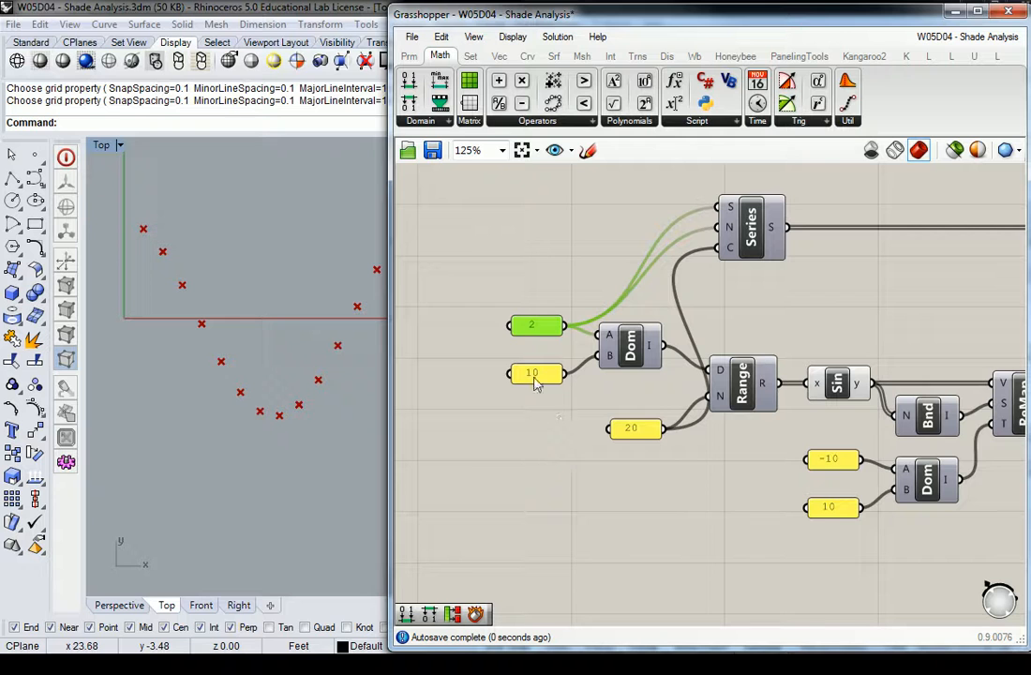
Step: Set the end value panel of the Range's domain to 11 and view the plotted points
double_click(537, 375)
type("1")
left_click(582, 498)
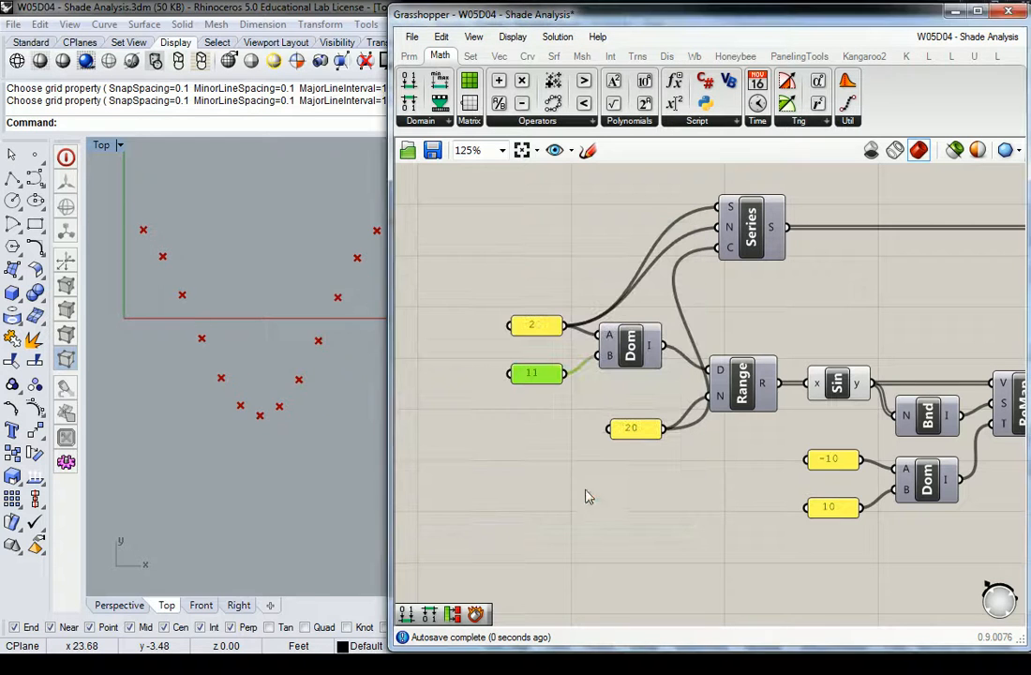
right_click_drag(207, 275, 181, 257)
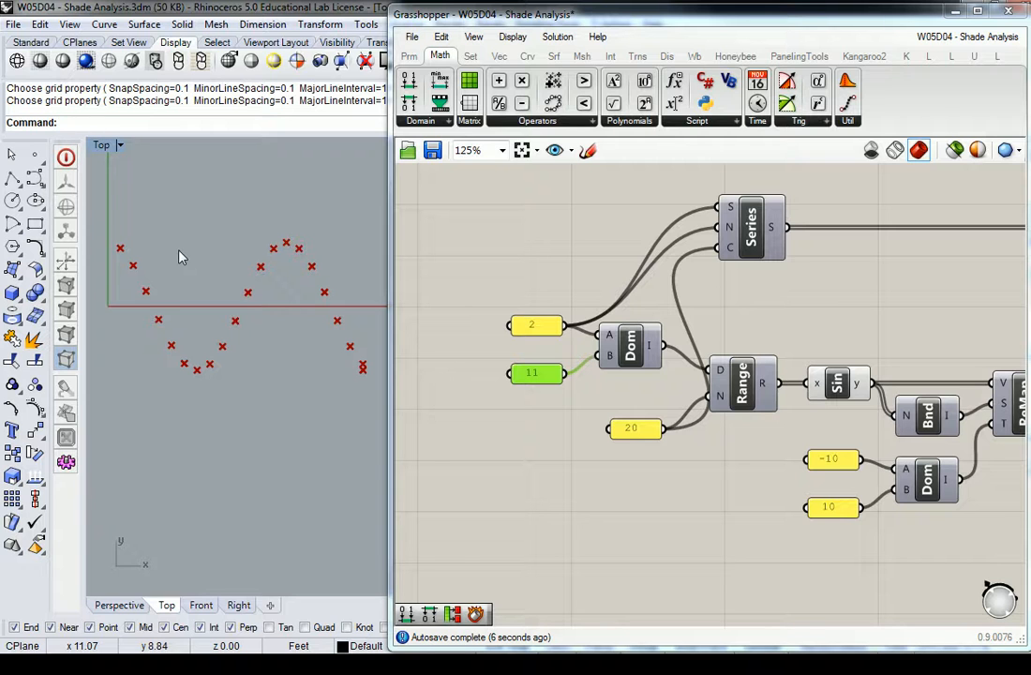
left_click(500, 243)
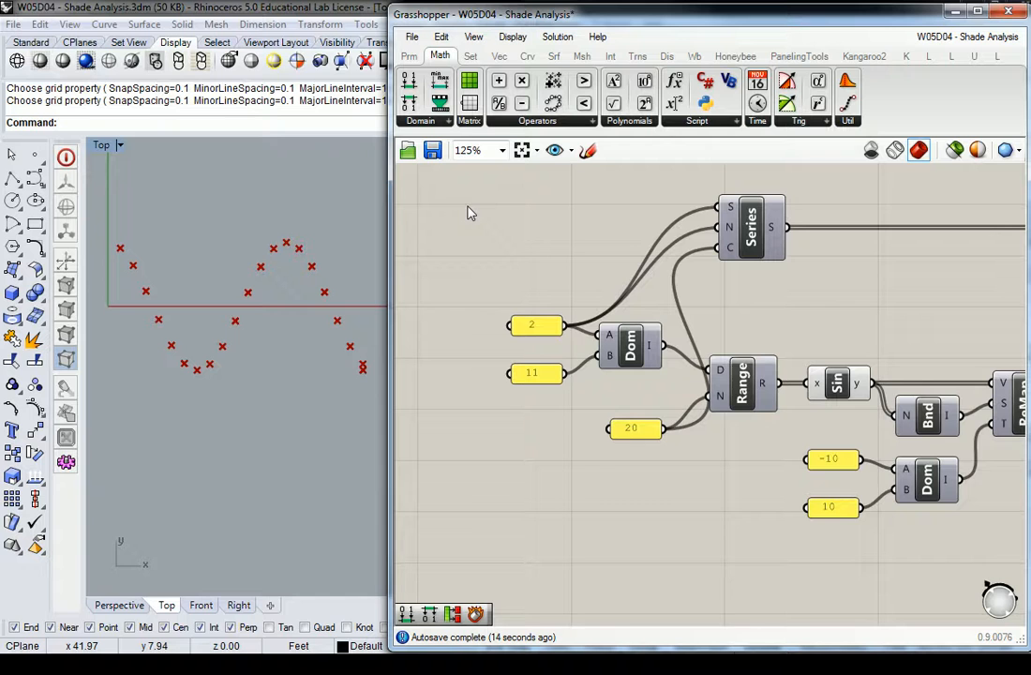
Step: Set the end value panel of the Range's domain to 5
scroll(487, 241, "down", 3)
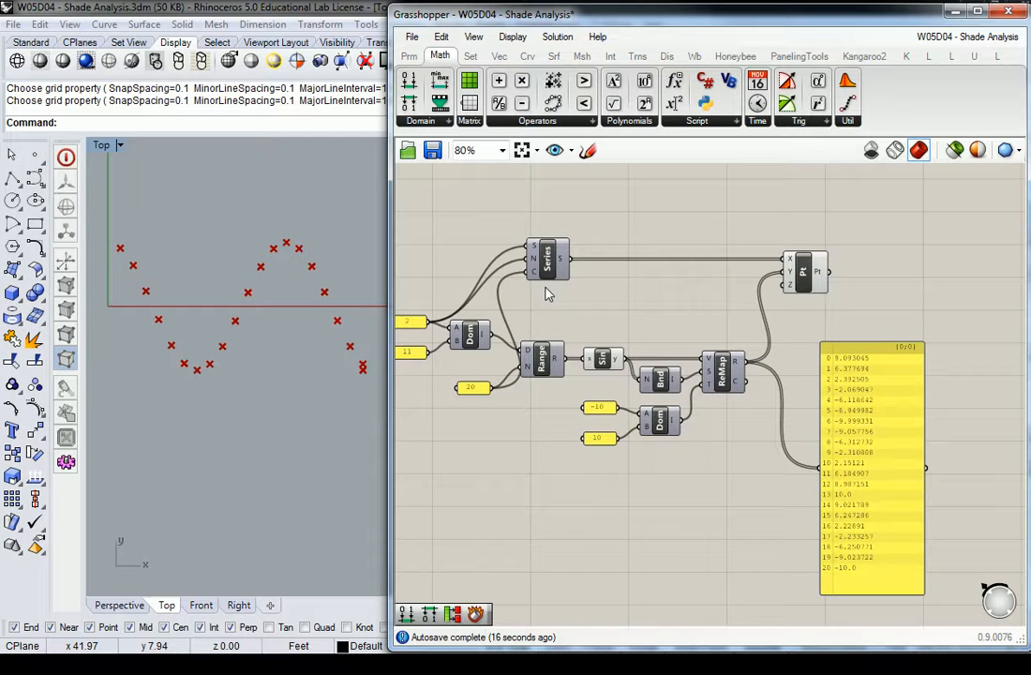
right_click_drag(549, 294, 648, 266)
left_click(508, 326)
double_click(509, 328)
type("5")
left_click(553, 453)
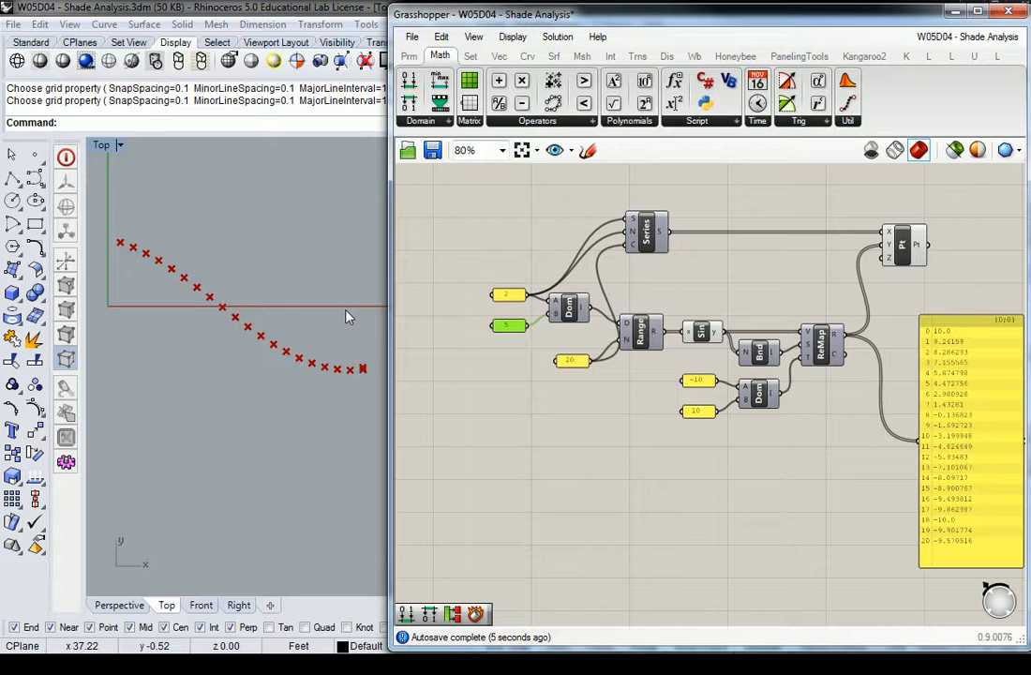
Step: Try further end values for the Range's domain in its panel, including 3 and 4
double_click(511, 327)
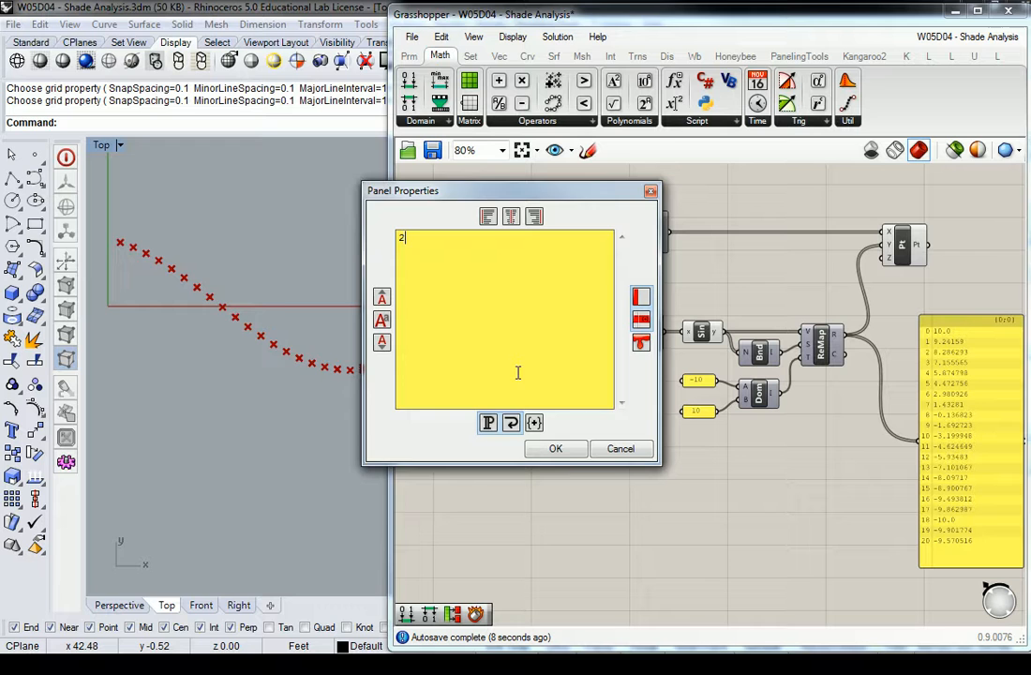
left_click(556, 448)
double_click(511, 327)
type("3")
left_click(554, 449)
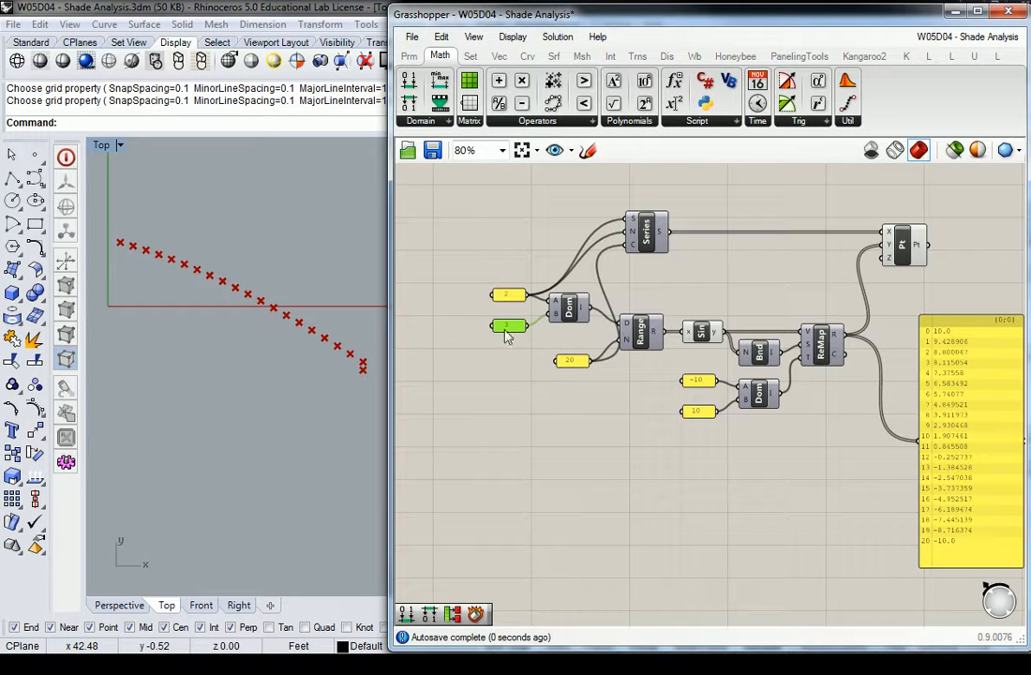
double_click(505, 328)
type("4")
left_click(553, 453)
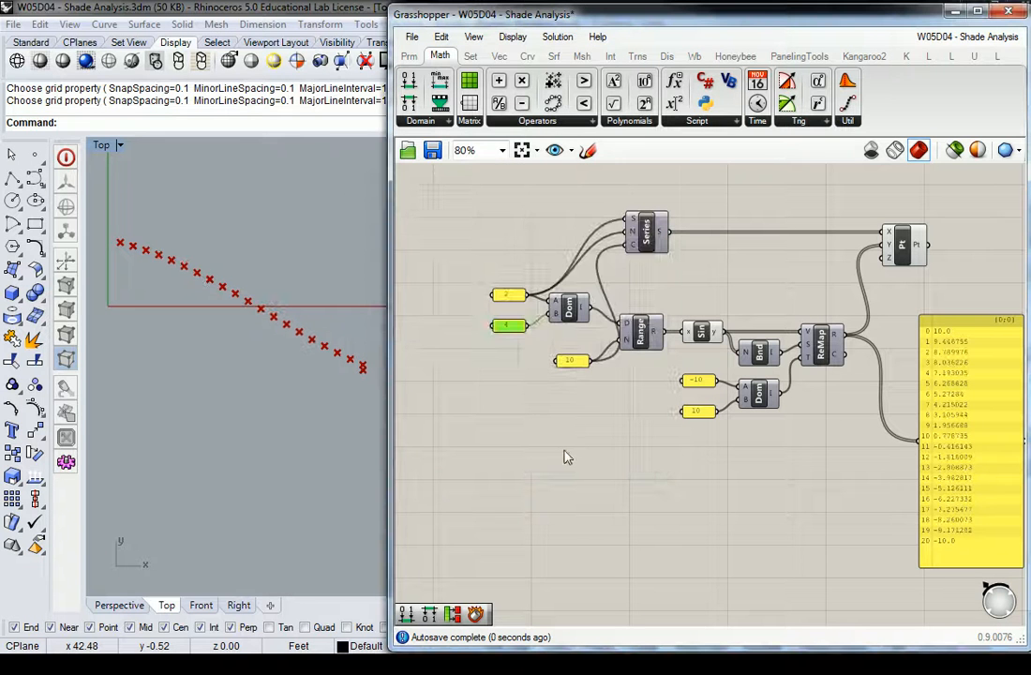
Step: Delete the end value panel of the Range's domain
left_click(494, 324)
right_click_drag(441, 281, 598, 281)
key("Delete")
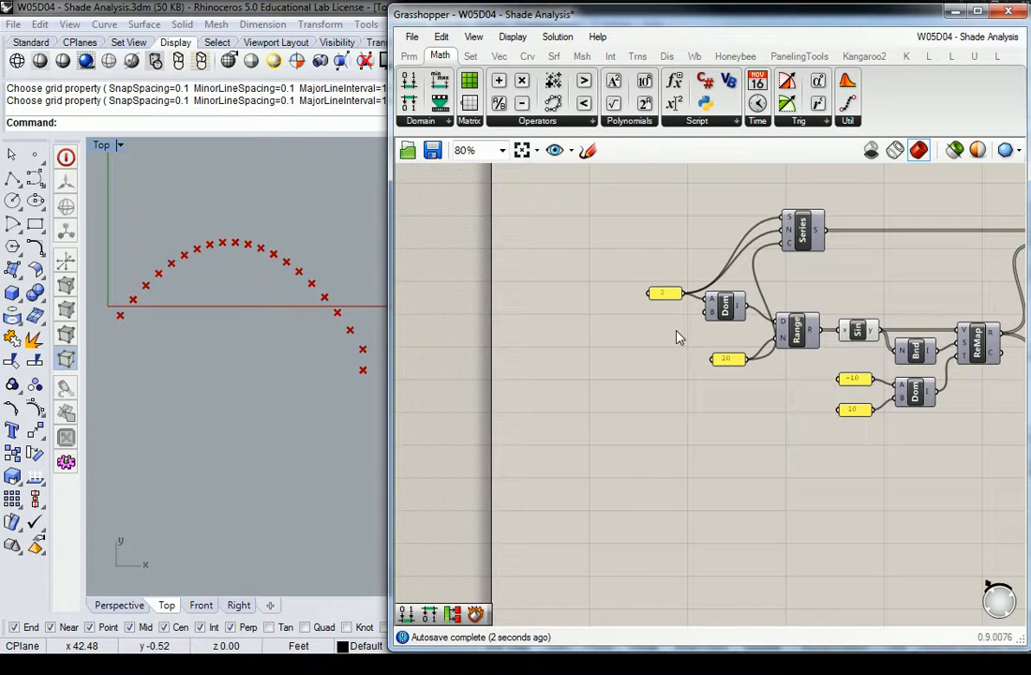
right_click_drag(586, 210, 559, 213)
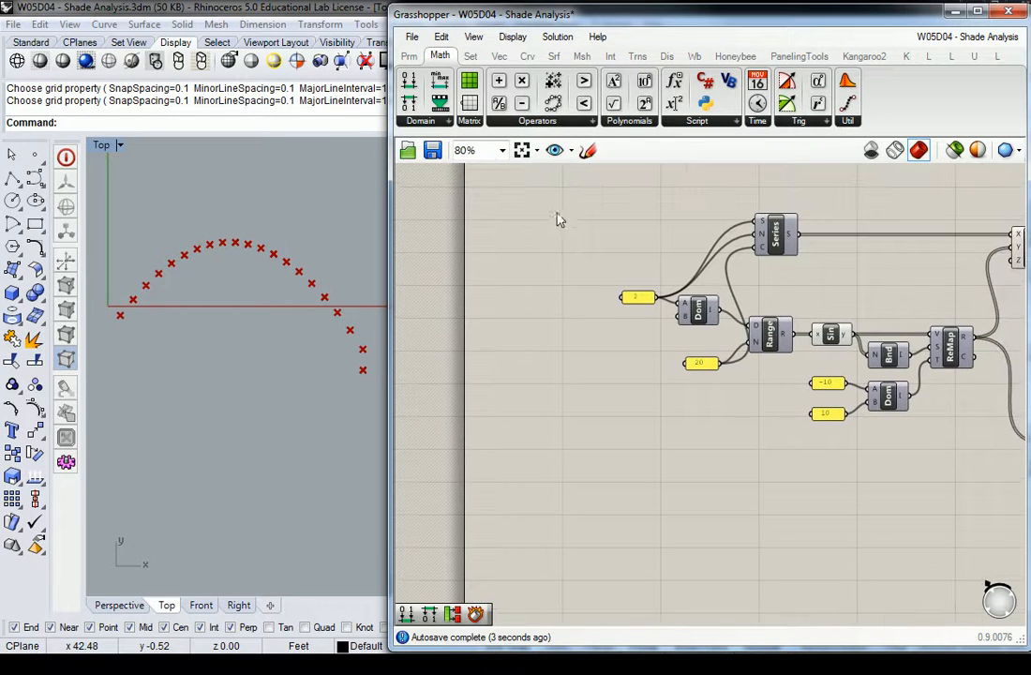
Step: Add a number slider starting at 0 and connect it to the end input of the Range's domain
left_click(410, 59)
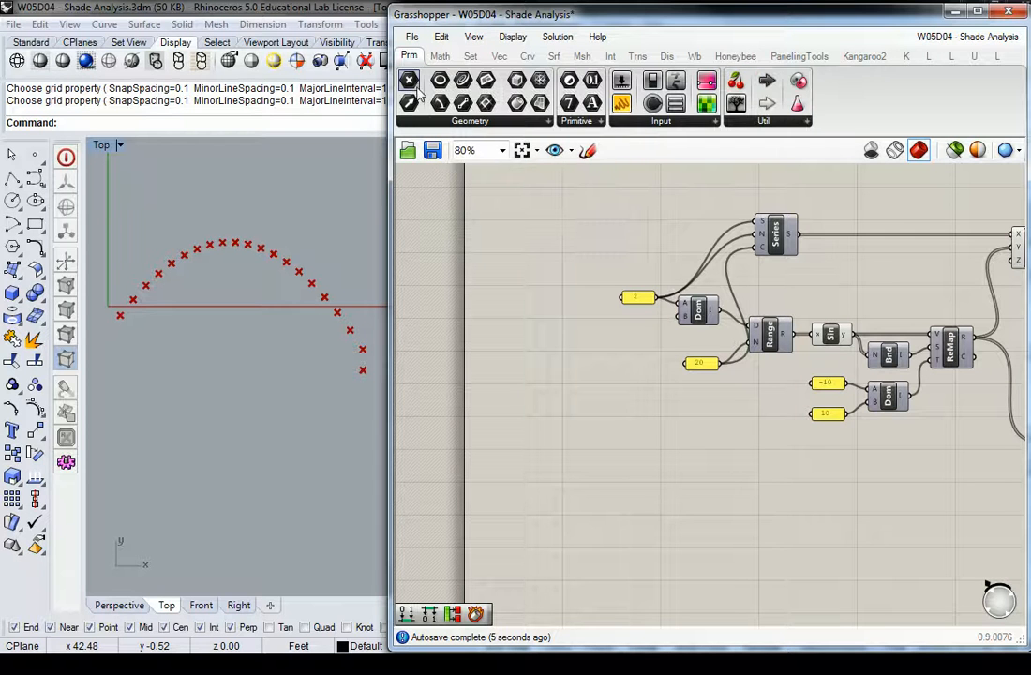
double_click(600, 331)
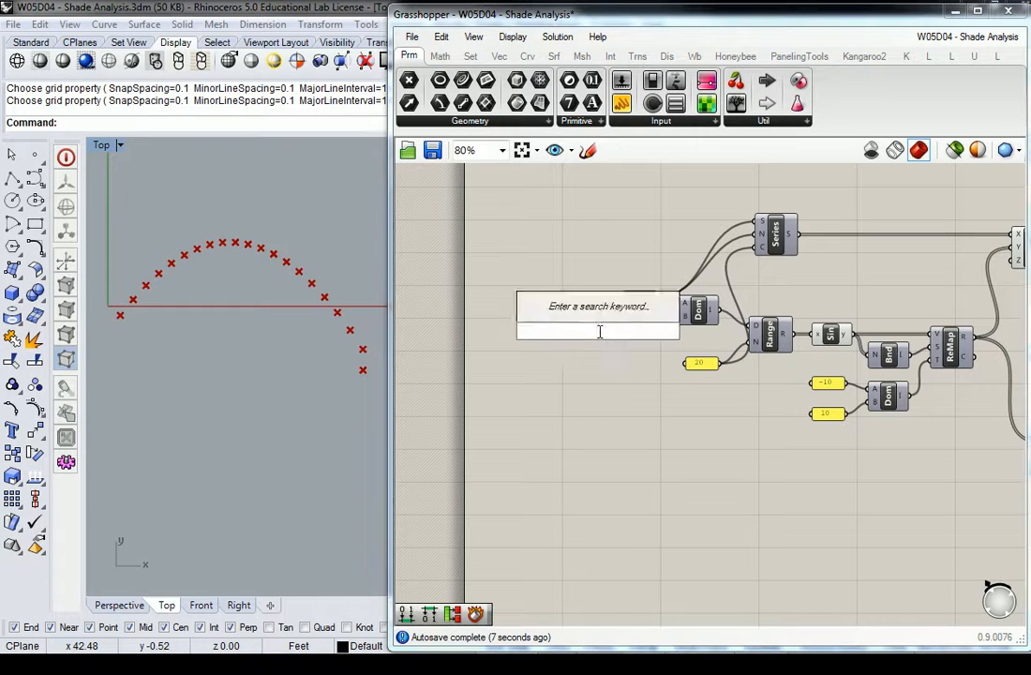
type("0<10")
key("Return")
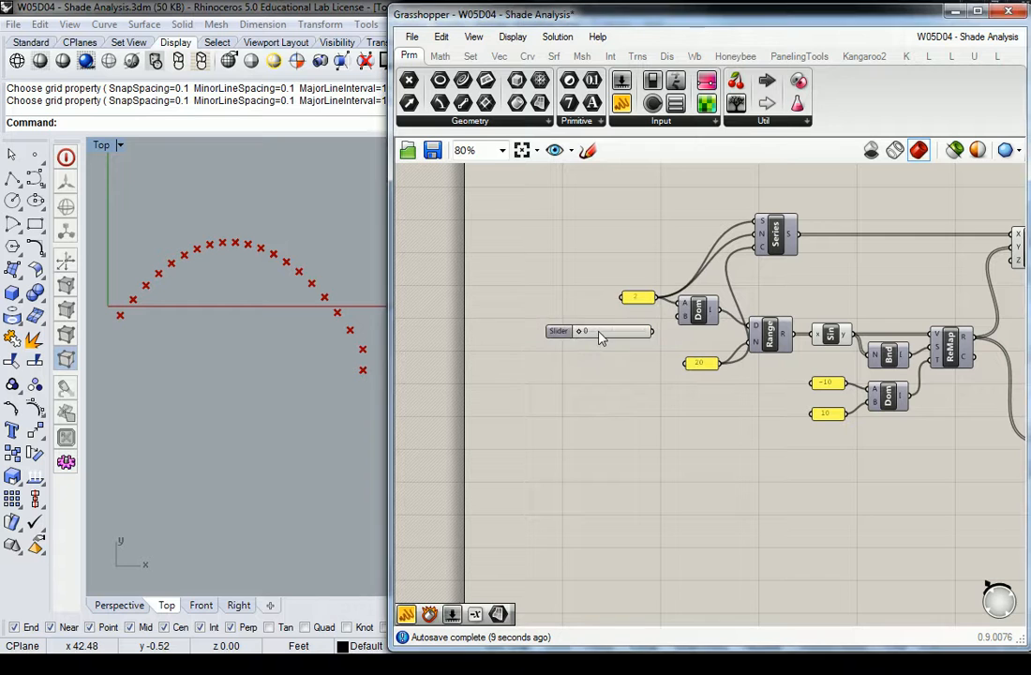
scroll(657, 333, "up", 3)
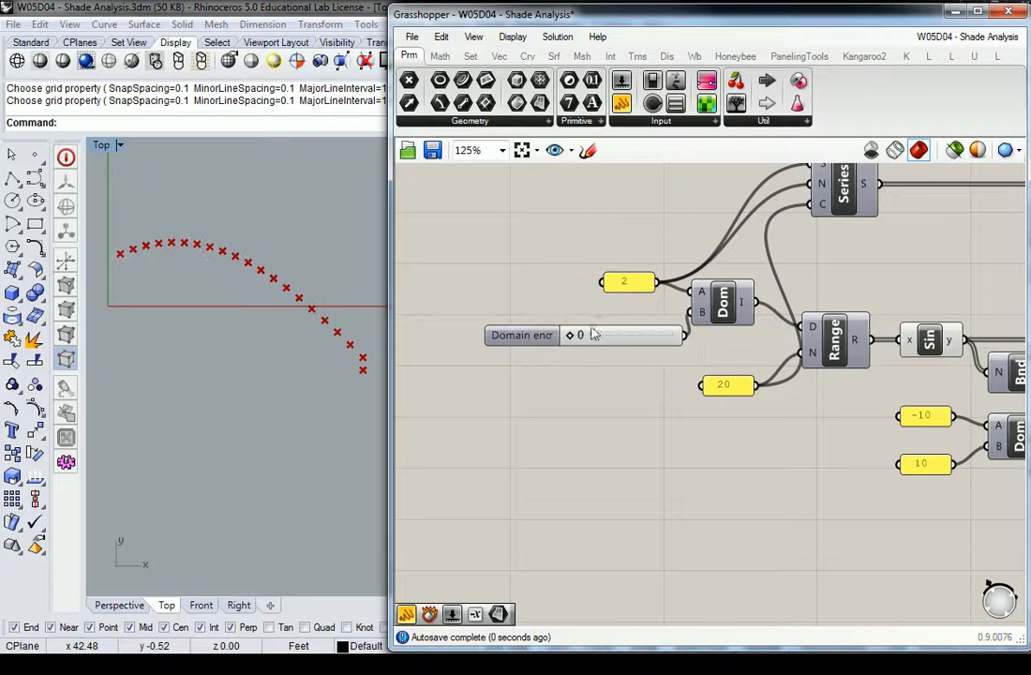
Step: Vary the domain end slider to compare the wave, leave it at 10, and shift the slider away from the domain component
mouse_move(571, 336)
left_mouse_down()
mouse_move(619, 337)
mouse_move(583, 352)
left_mouse_up()
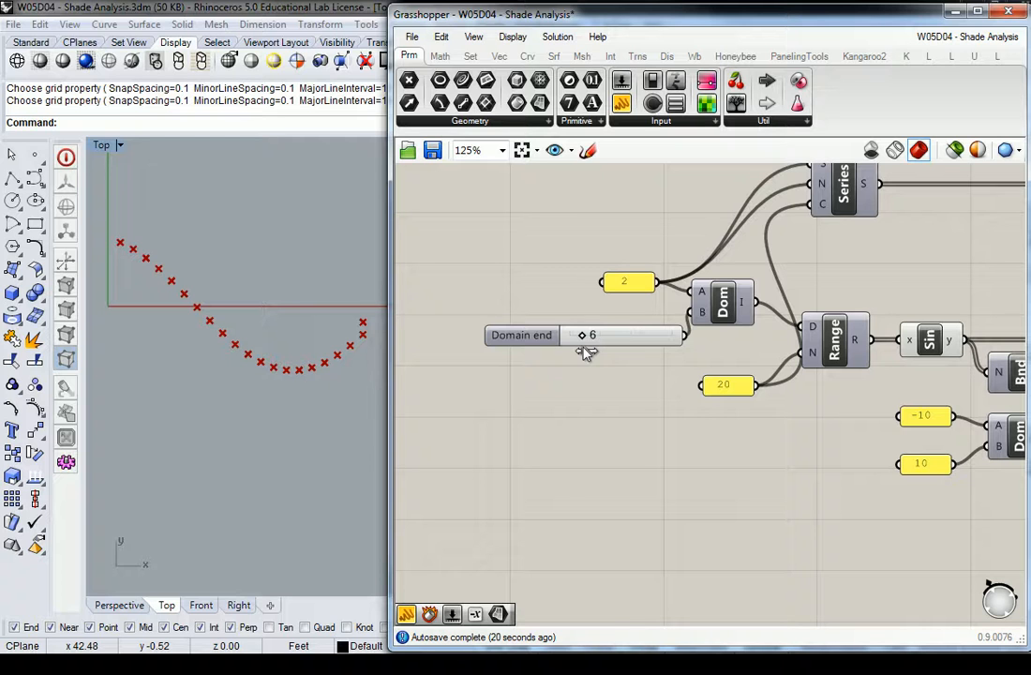
mouse_move(585, 351)
left_mouse_down()
mouse_move(577, 353)
mouse_move(592, 354)
left_mouse_up()
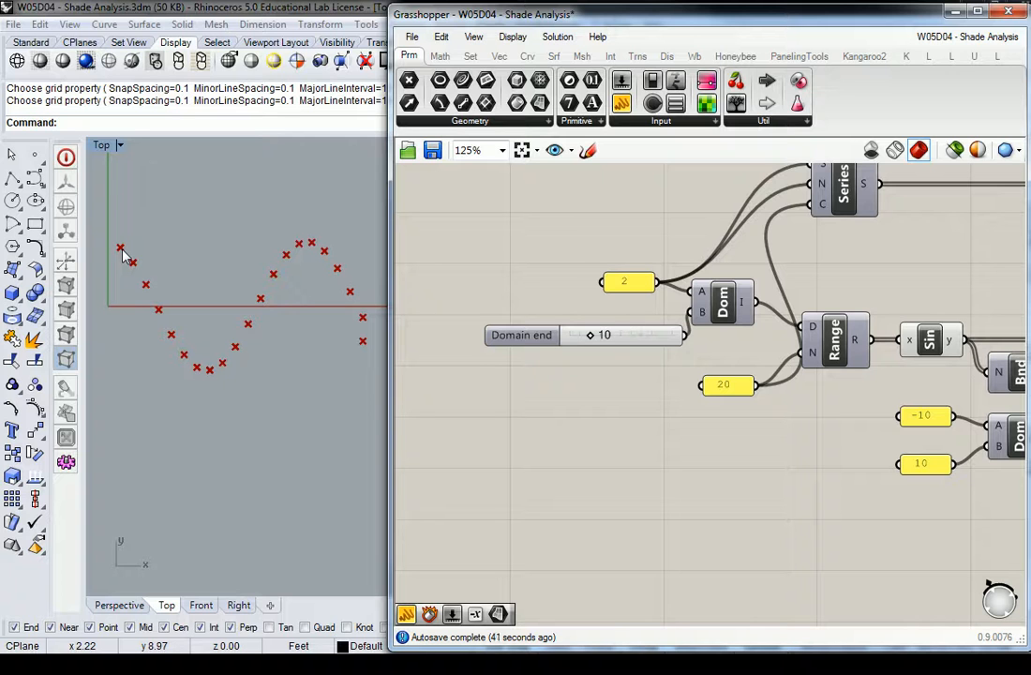
left_click_drag(593, 335, 590, 339)
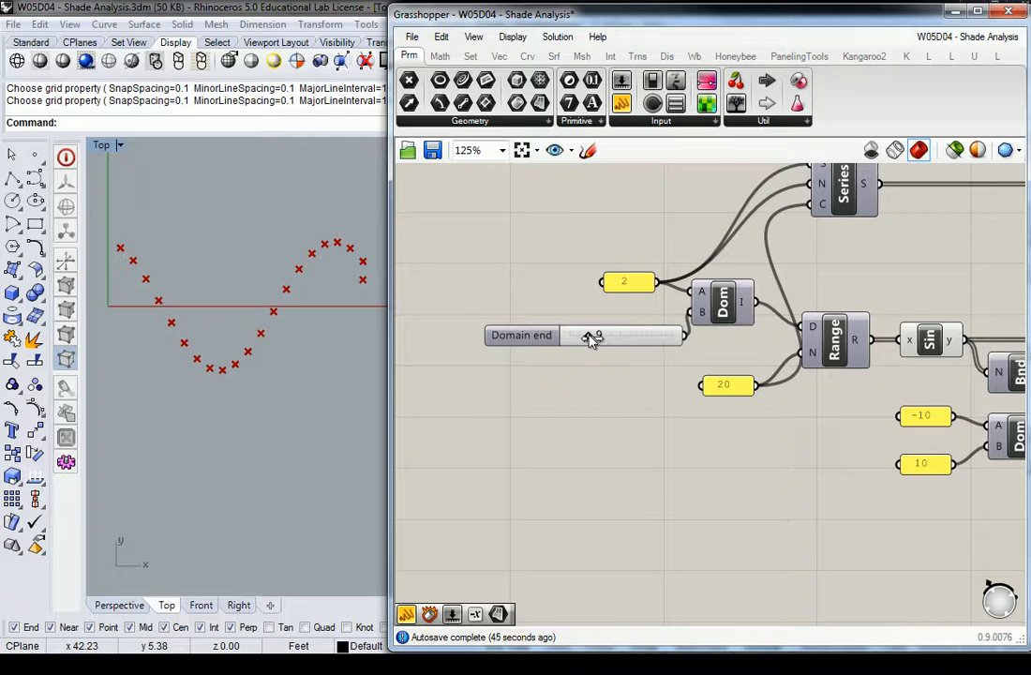
mouse_move(591, 337)
left_mouse_down()
mouse_move(605, 338)
mouse_move(591, 343)
left_mouse_up()
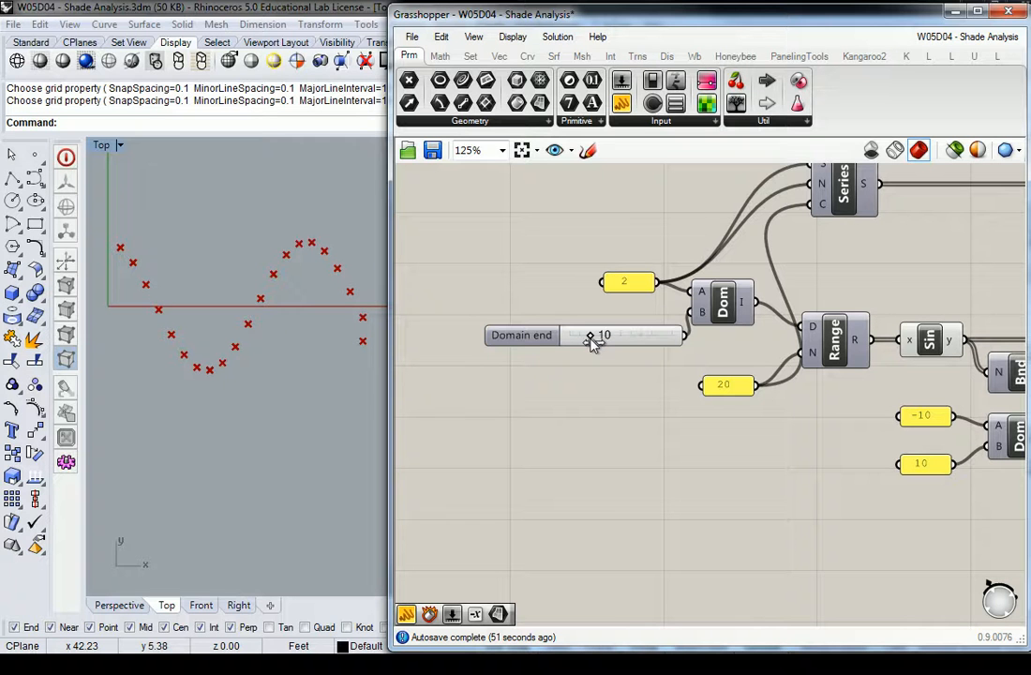
left_click(618, 338)
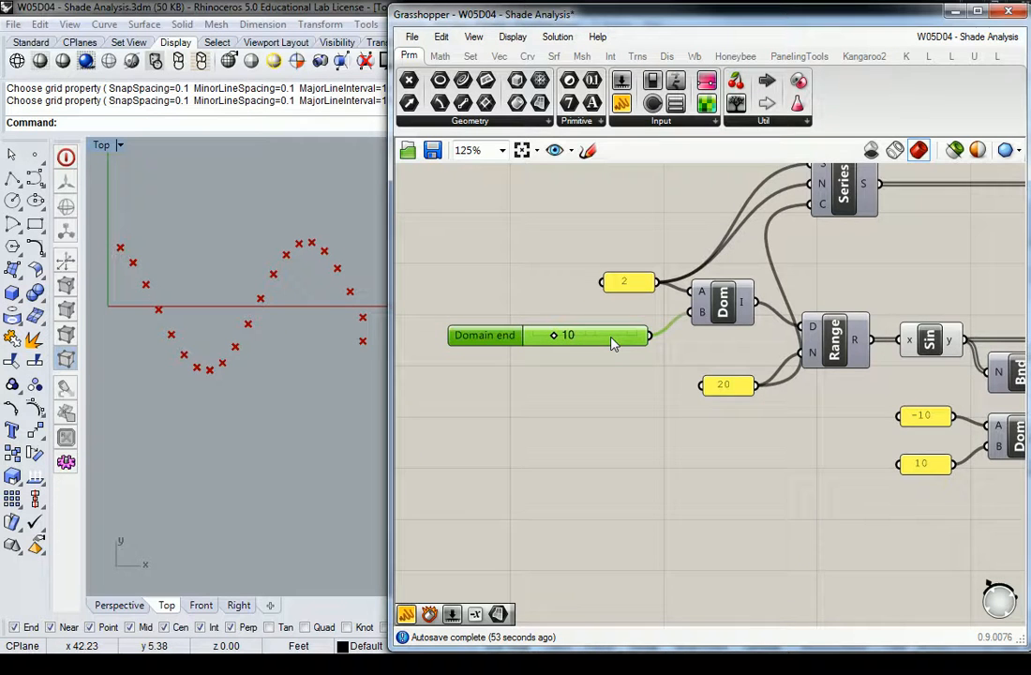
scroll(616, 345, "down", 1)
mouse_move(568, 335)
left_mouse_down()
mouse_move(580, 336)
mouse_move(571, 339)
left_mouse_up()
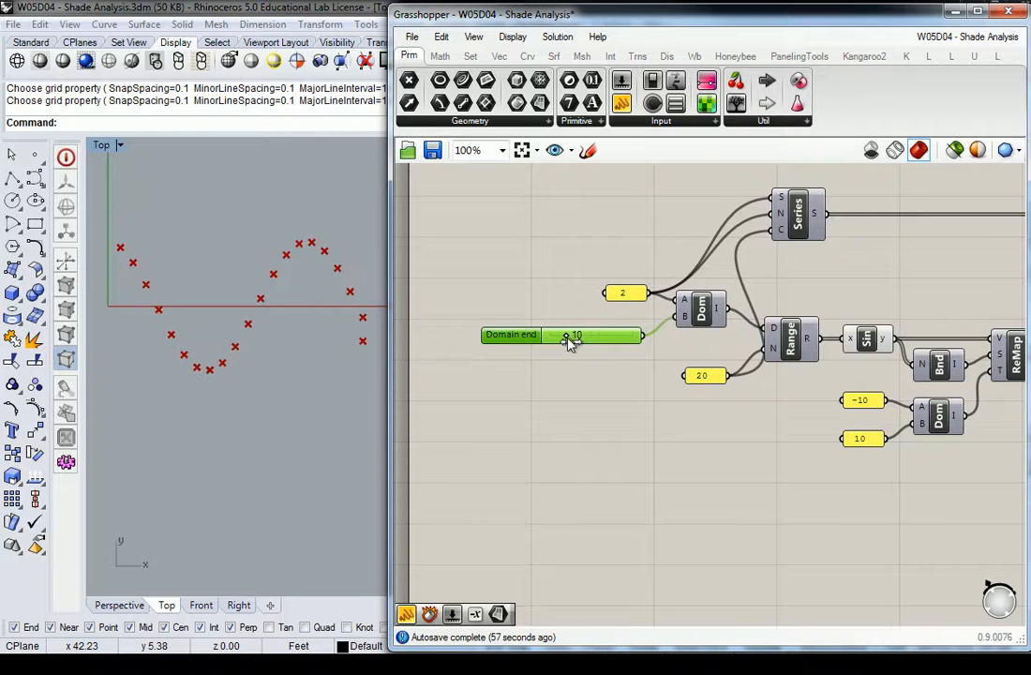
Step: Move the whole sine test definition further below the main shade definition and group its components
left_click(587, 253)
scroll(587, 253, "down", 3)
right_click_drag(744, 277, 599, 335)
scroll(605, 333, "up", 1)
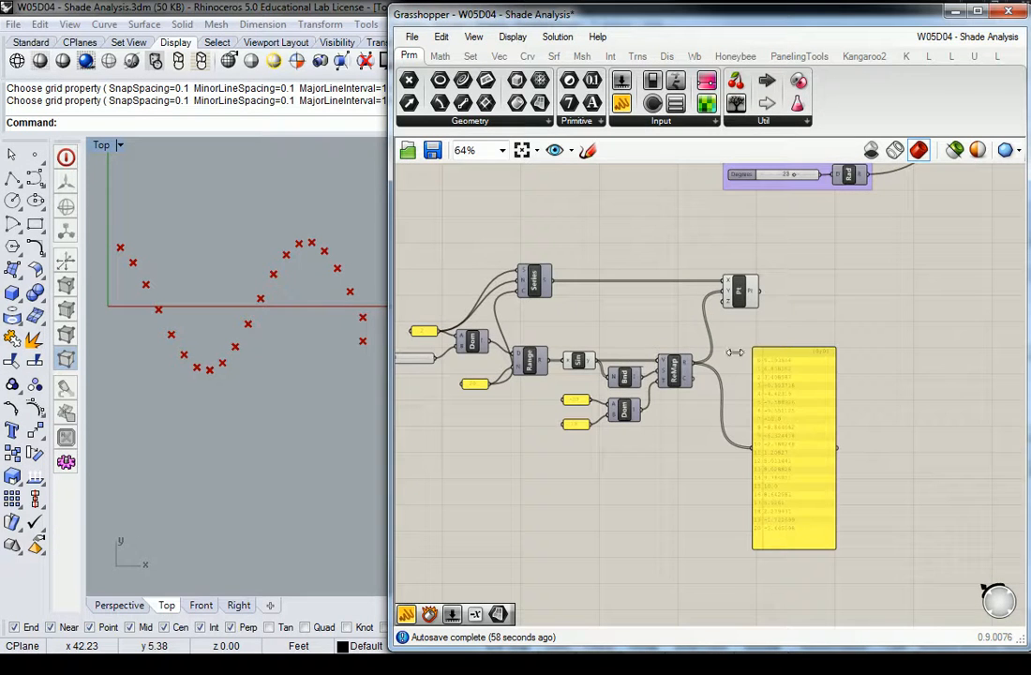
left_click(816, 402)
scroll(802, 375, "down", 4)
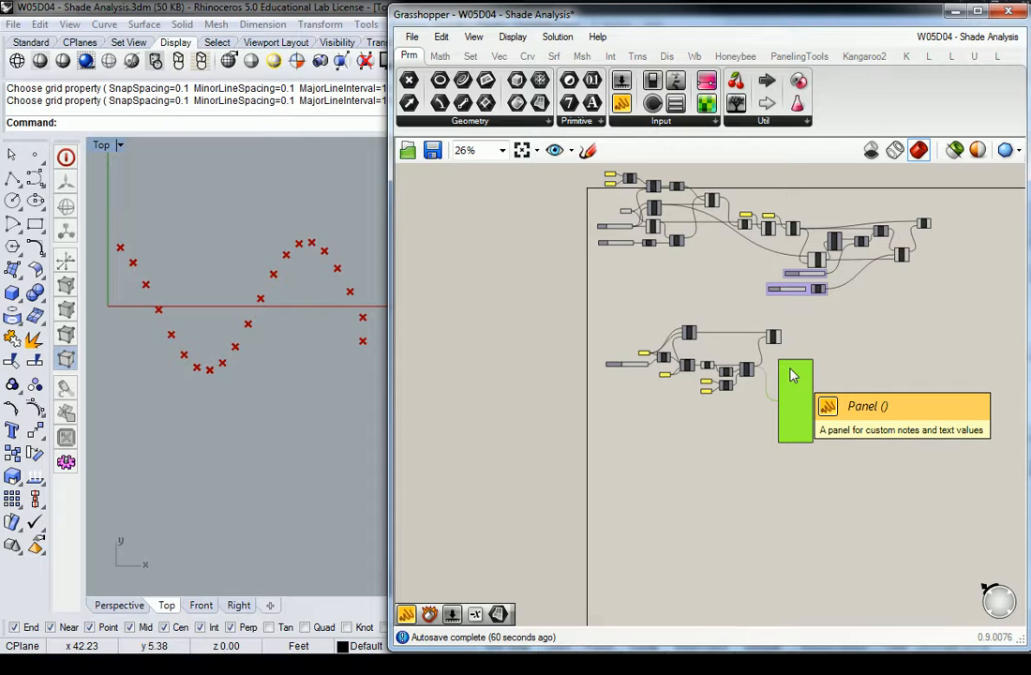
left_click_drag(600, 310, 868, 473)
left_click_drag(804, 395, 797, 497)
key("ctrl+g")
right_click_drag(794, 375, 765, 426)
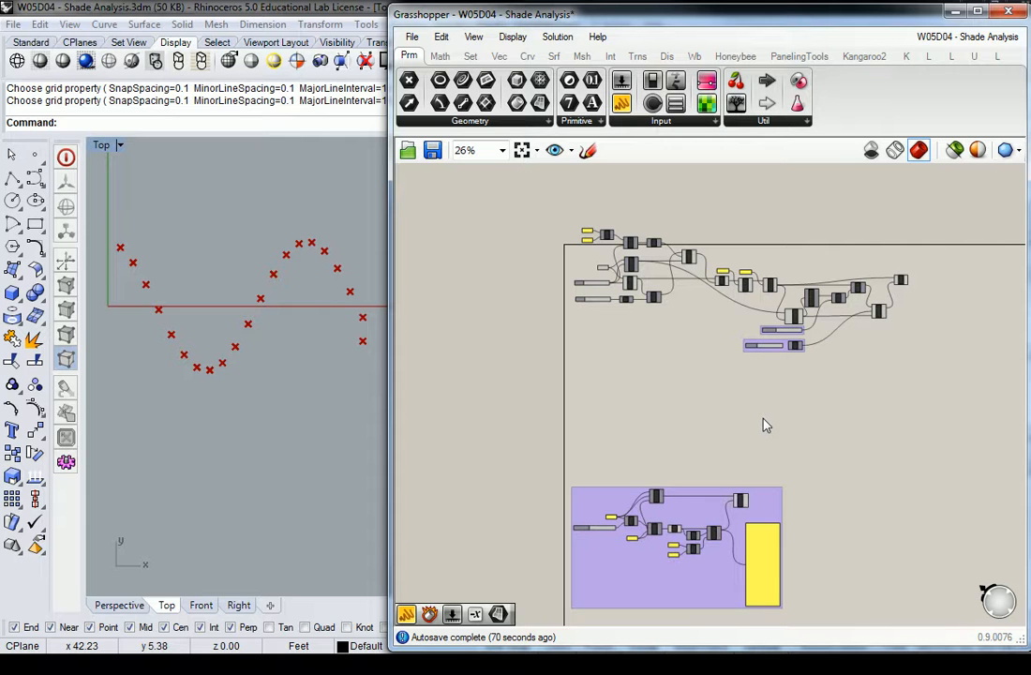
Step: Select the Line component at the end of the main shade definition
scroll(808, 362, "up", 5)
left_click(786, 362)
left_click(863, 253)
scroll(290, 221, "down", 5)
scroll(291, 220, "up", 6)
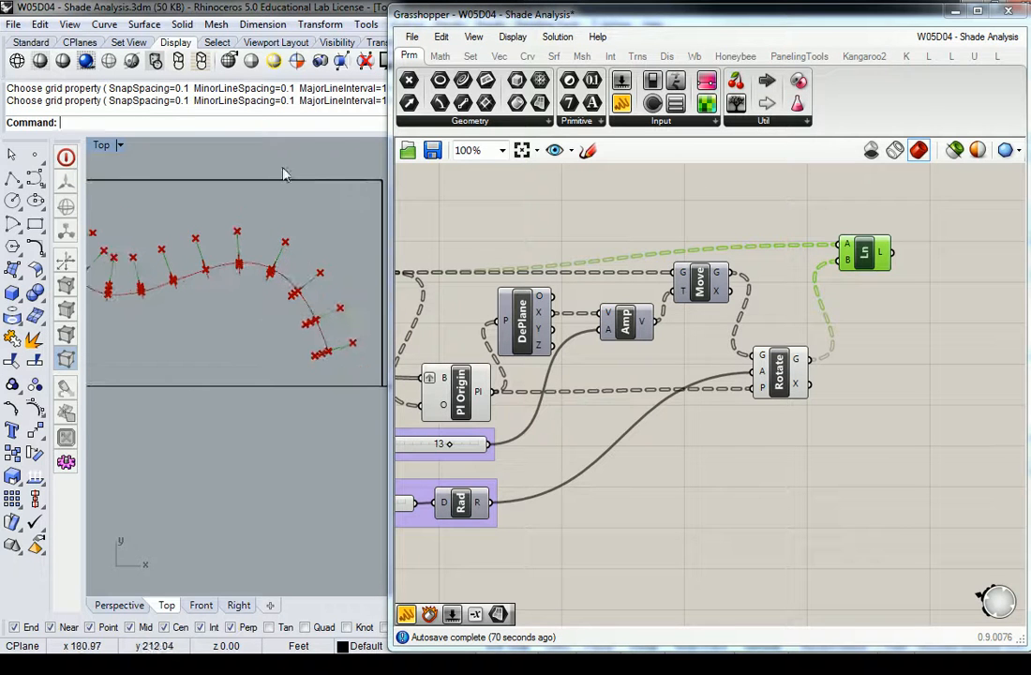
Step: Move the Grasshopper window aside, maximize the Perspective viewport, and examine the planes and lines along the curve
left_click_drag(610, 15, 832, 14)
double_click(101, 145)
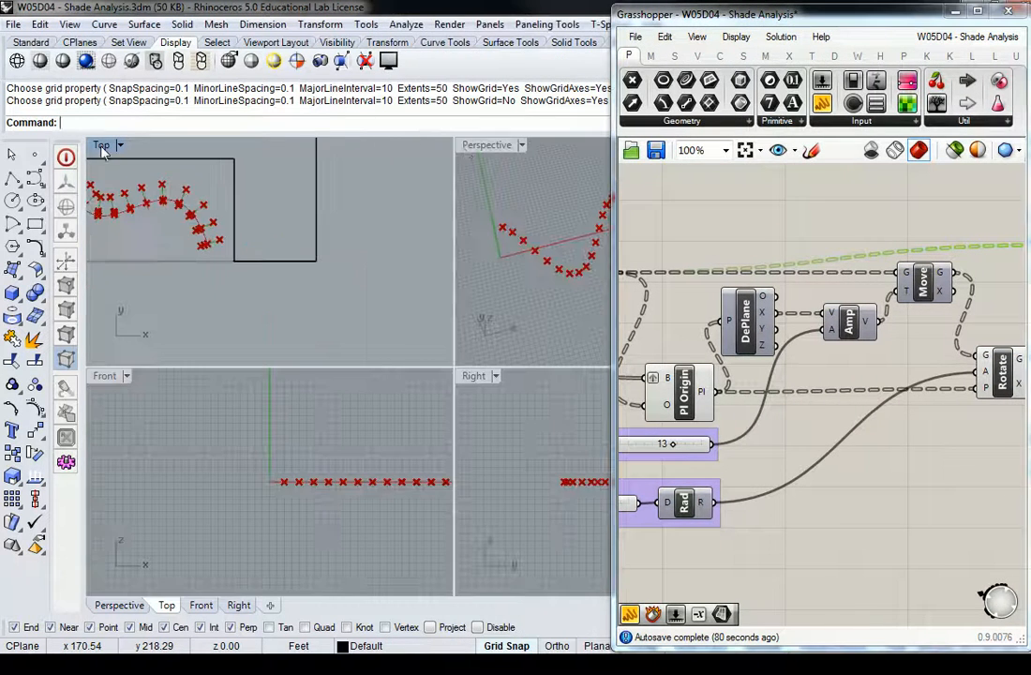
double_click(487, 145)
scroll(437, 253, "down", 8)
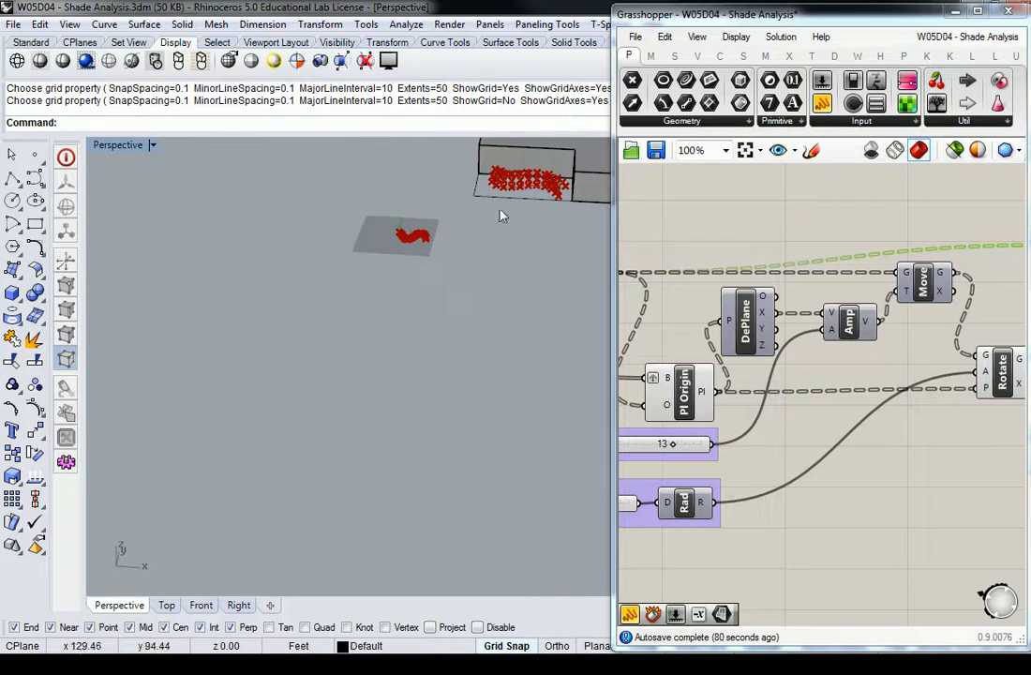
scroll(486, 225, "up", 10)
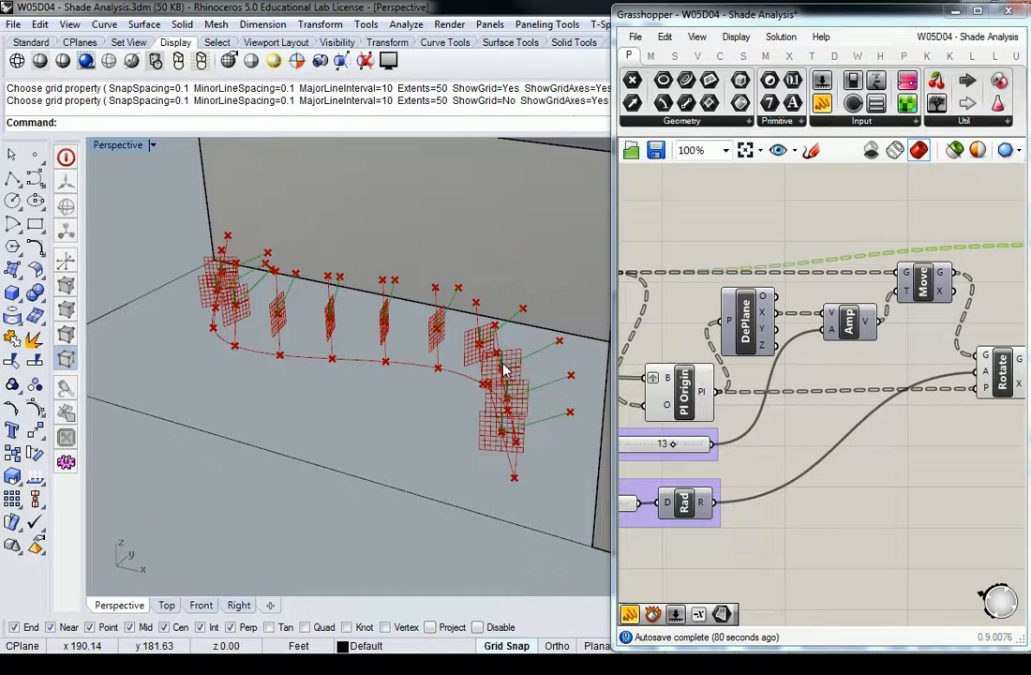
scroll(511, 329, "down", 2)
scroll(844, 214, "down", 6)
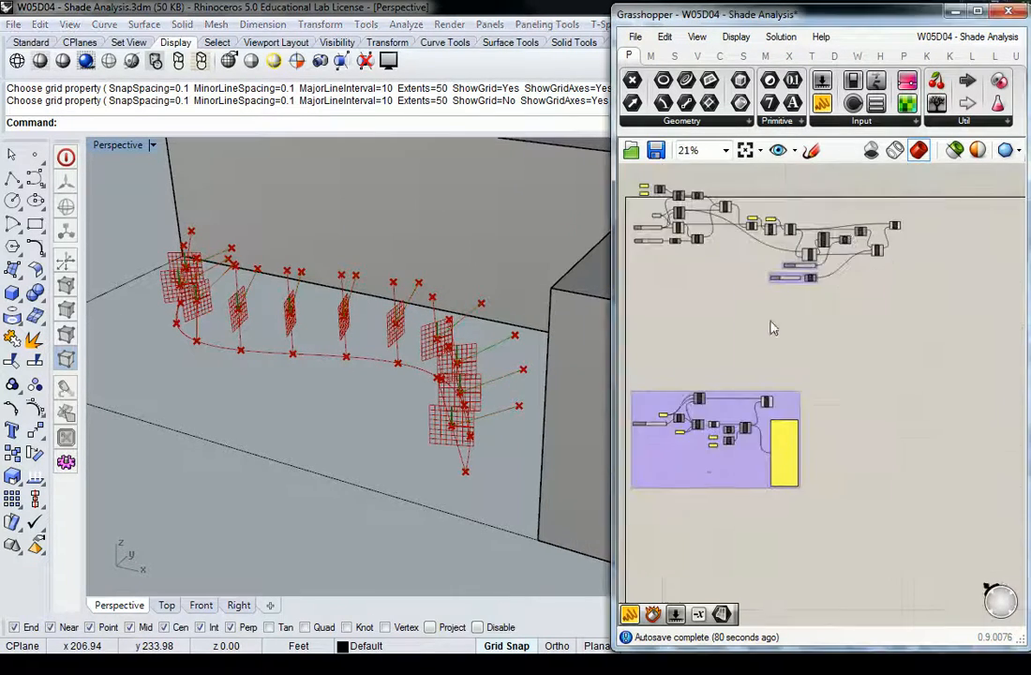
right_click_drag(778, 326, 848, 285)
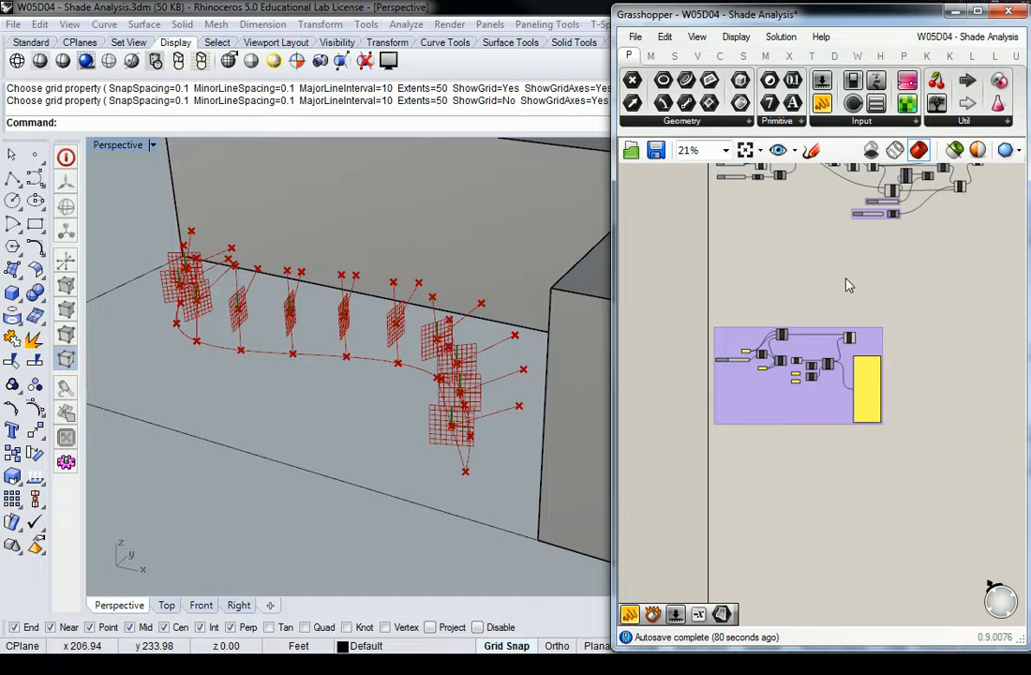
Step: Copy the Domain, Range, Sine, Bounds and ReMap components with their inputs from the test group to below the main shade definition and group them
scroll(872, 291, "up", 4)
scroll(819, 343, "up", 1)
right_click_drag(764, 304, 910, 290)
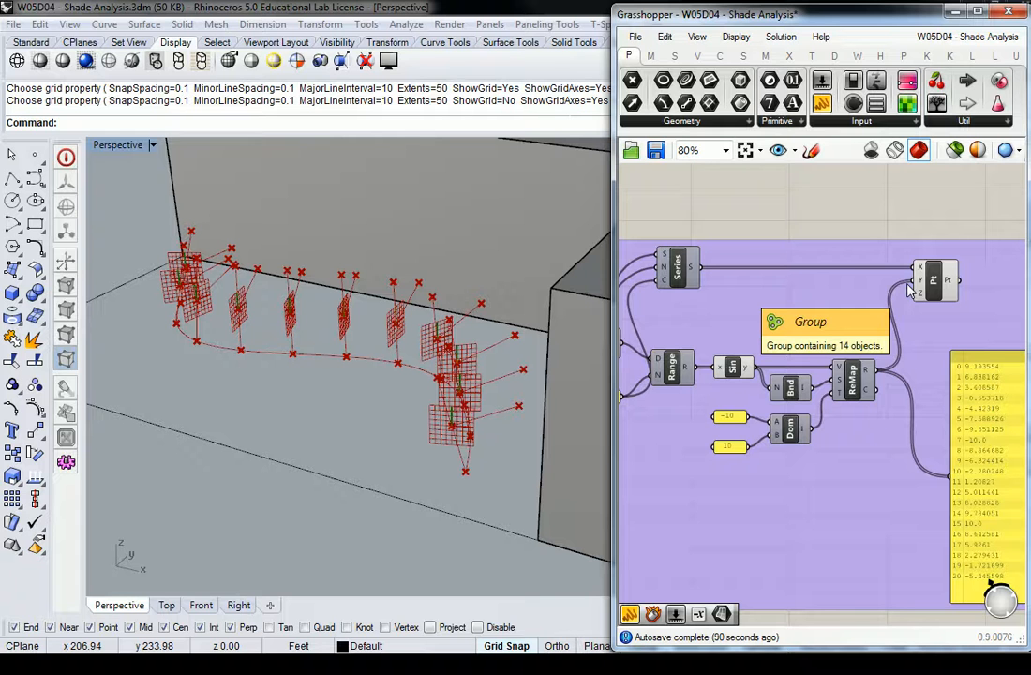
scroll(910, 290, "down", 1)
right_click_drag(716, 282, 790, 263)
scroll(790, 298, "down", 1)
scroll(790, 298, "down", 1)
left_click_drag(695, 240, 961, 354)
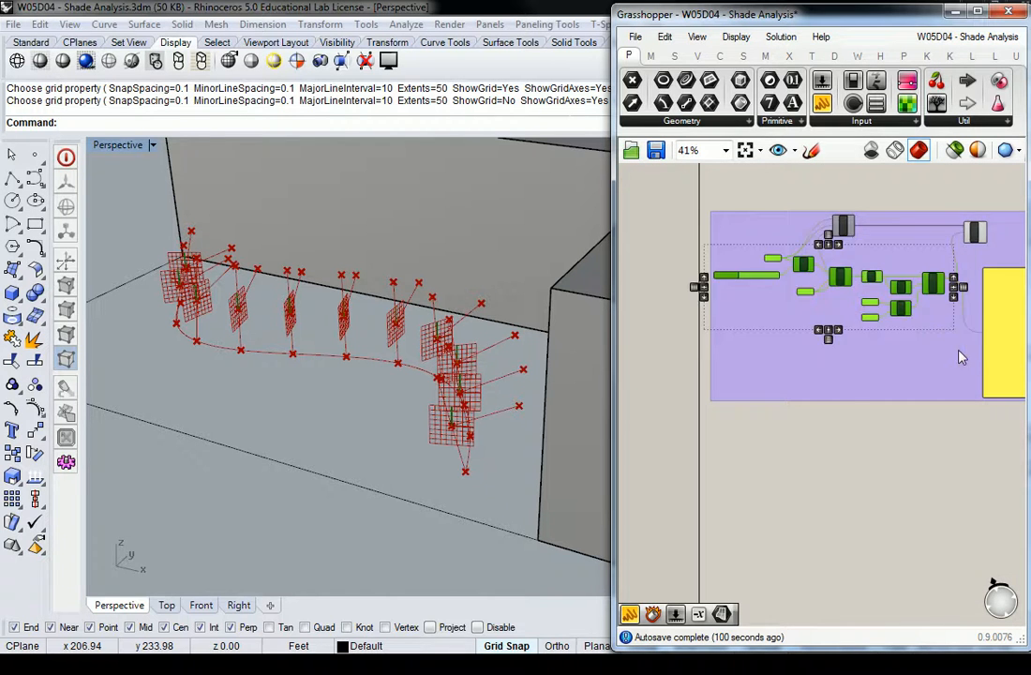
scroll(959, 328, "up", 4)
scroll(955, 296, "down", 2)
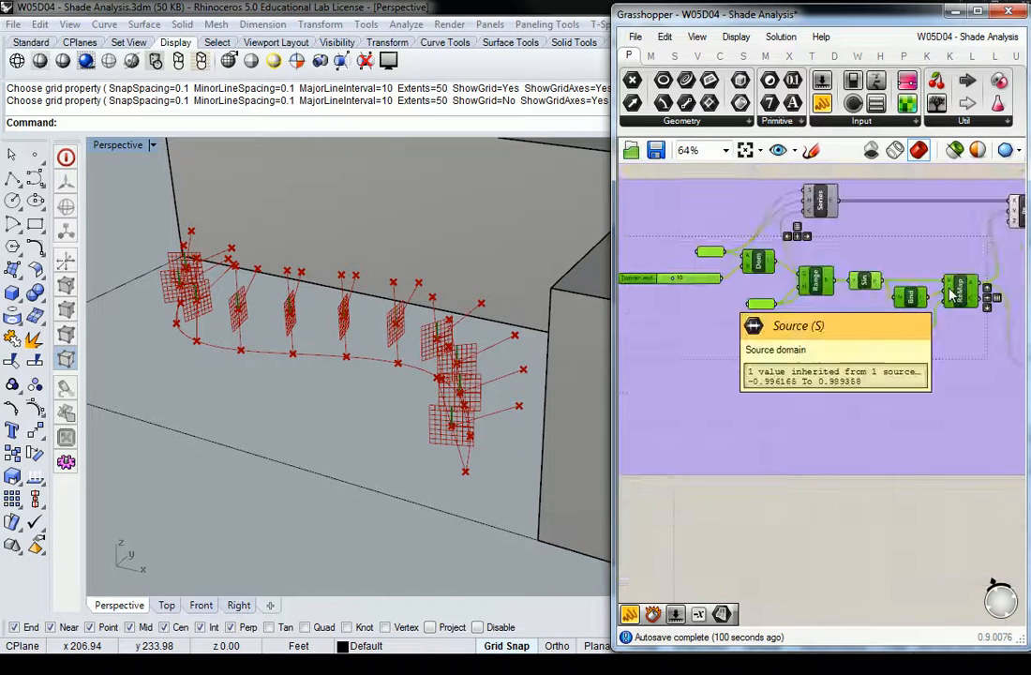
scroll(953, 297, "down", 4)
right_click_drag(984, 221, 848, 294)
left_click_drag(770, 353, 793, 337)
scroll(698, 314, "up", 2)
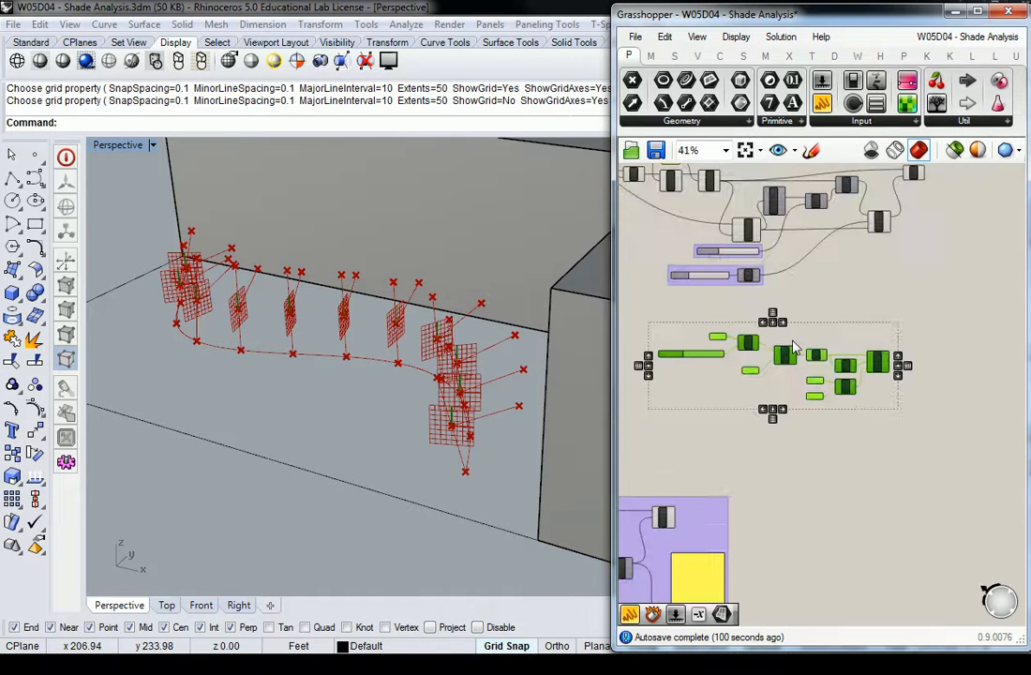
key("ctrl+g")
left_click(835, 288)
Step: Move the Degrees slider group further down and place the copied sine group directly beneath the Amplitude slider
scroll(909, 300, "up", 2)
scroll(880, 353, "down", 2)
right_click_drag(848, 285, 898, 299)
scroll(856, 303, "up", 2)
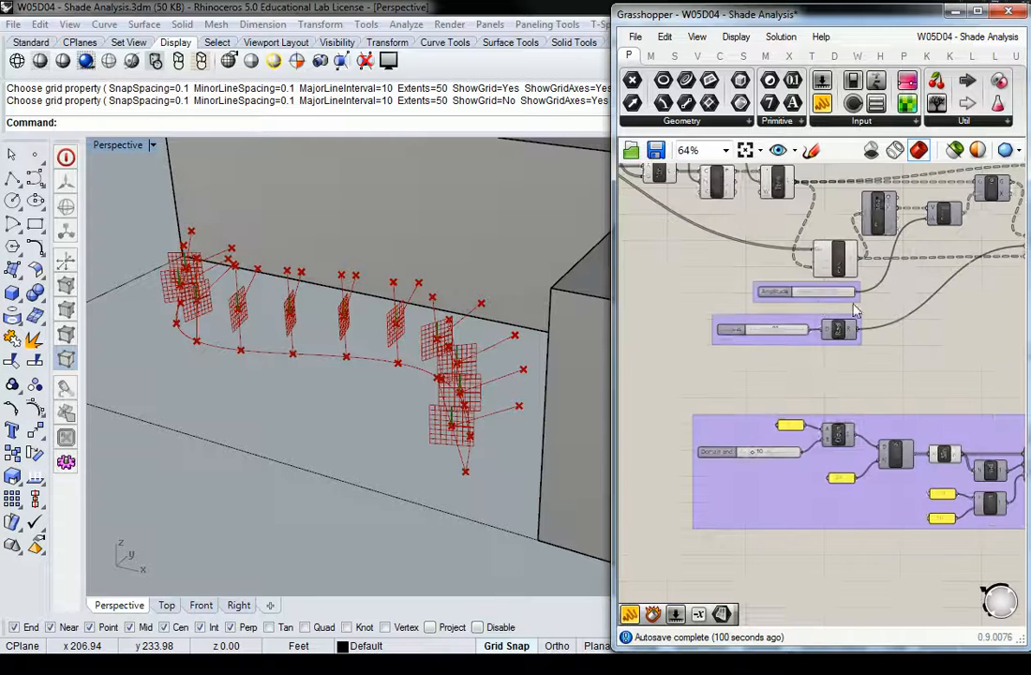
right_click_drag(806, 303, 888, 260)
left_click(740, 317)
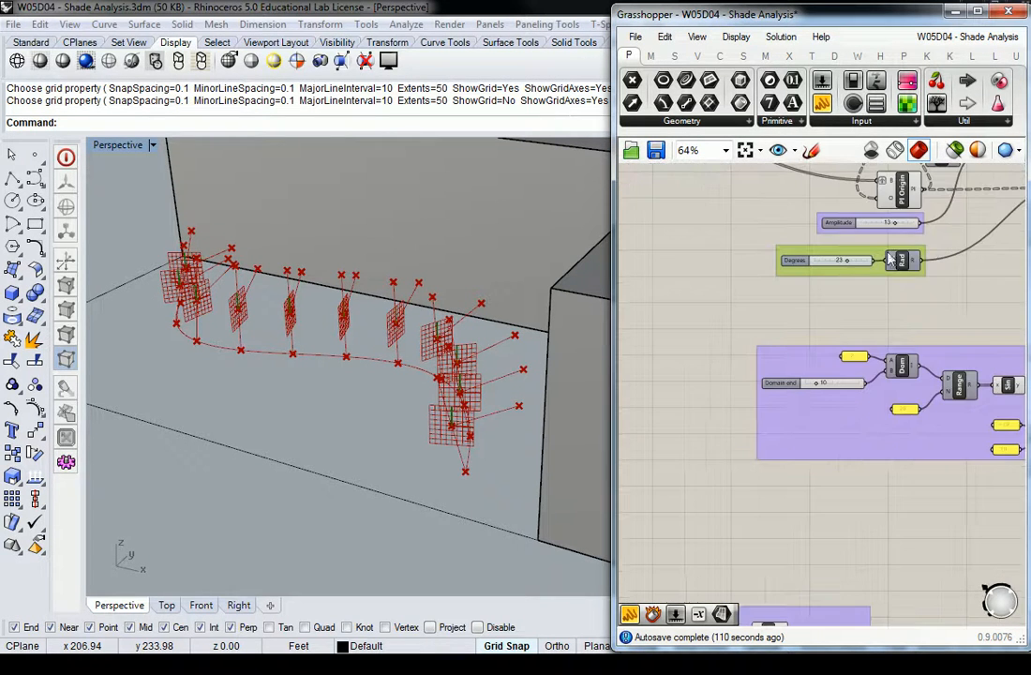
left_click_drag(888, 260, 927, 481)
left_click(981, 357)
left_click_drag(997, 359, 810, 254)
right_click_drag(914, 185, 882, 292)
left_click(978, 253)
right_click_drag(514, 296, 480, 328)
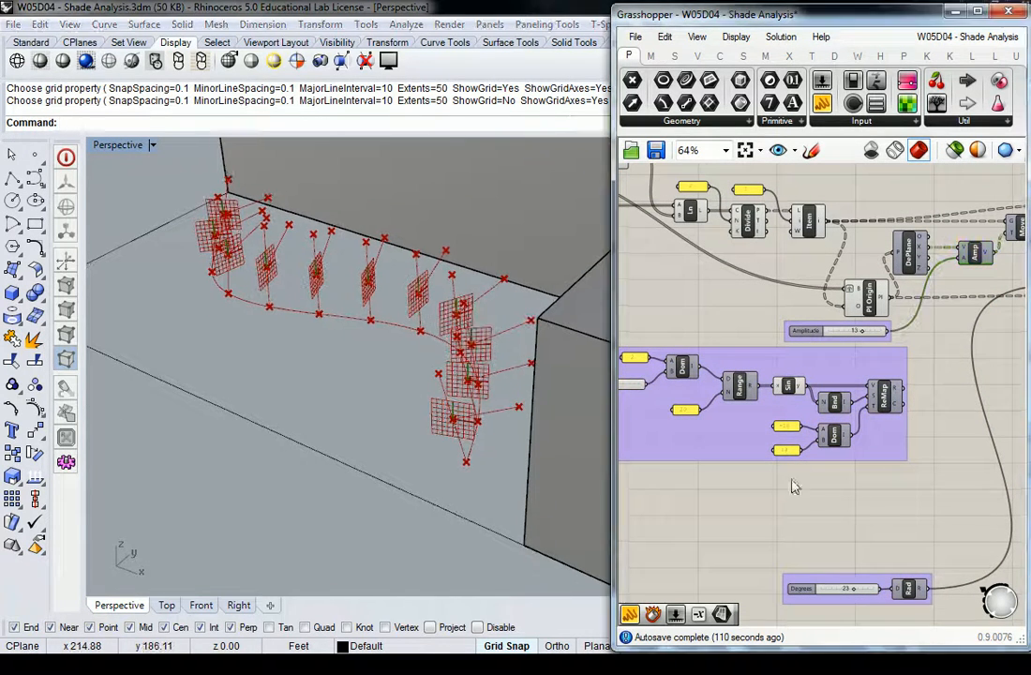
Step: Set the copied sine group's remap target domain to run from 8 to 16
scroll(768, 450, "up", 3)
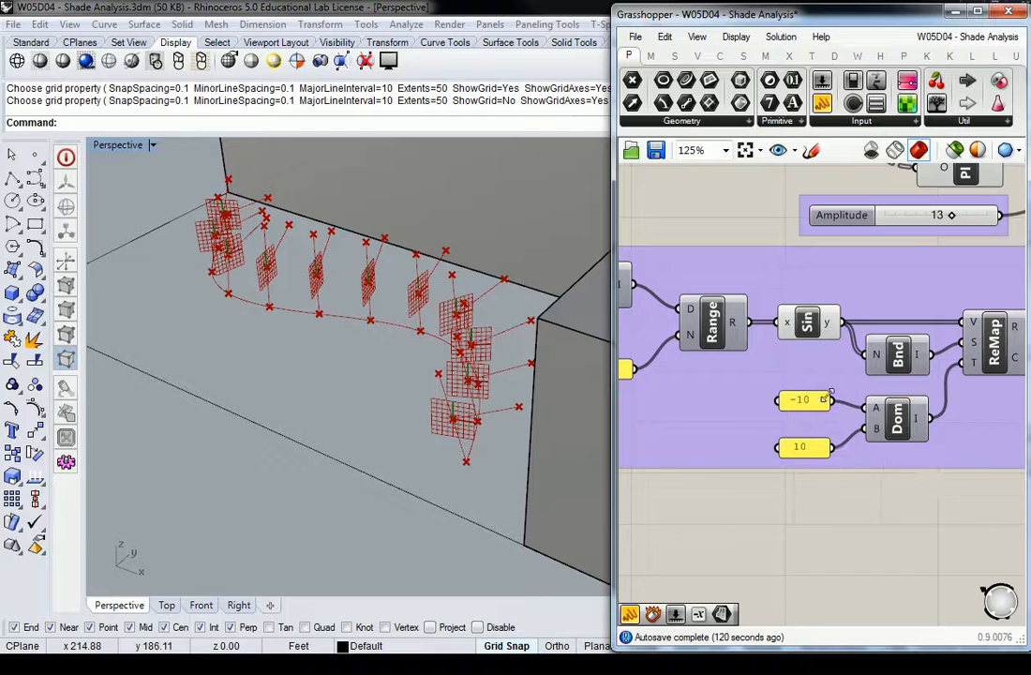
double_click(812, 401)
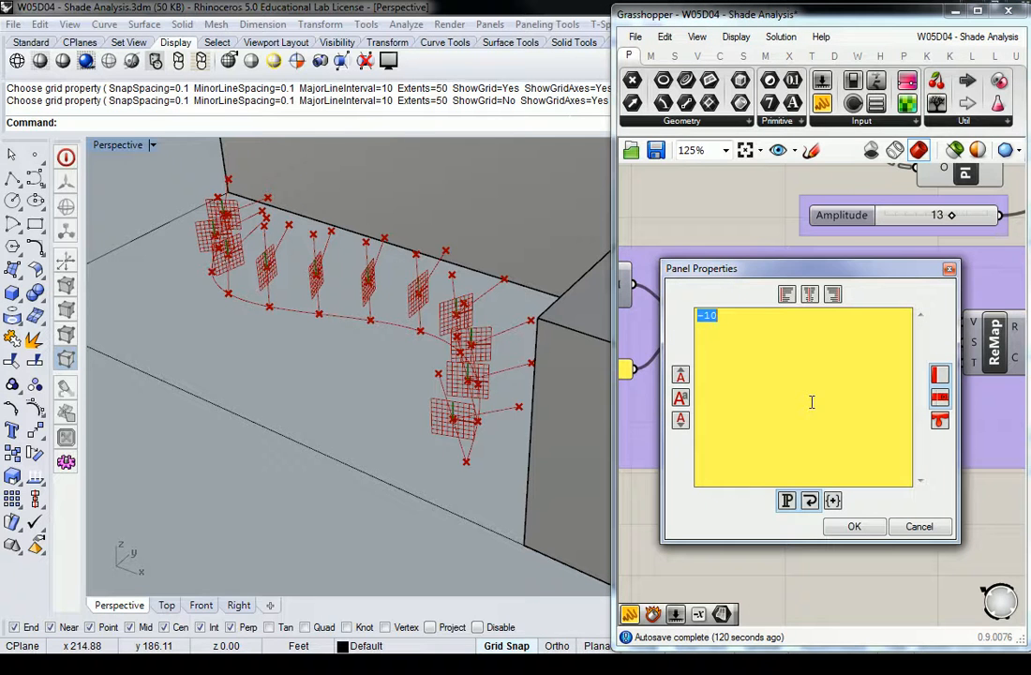
type("1")
left_click(852, 526)
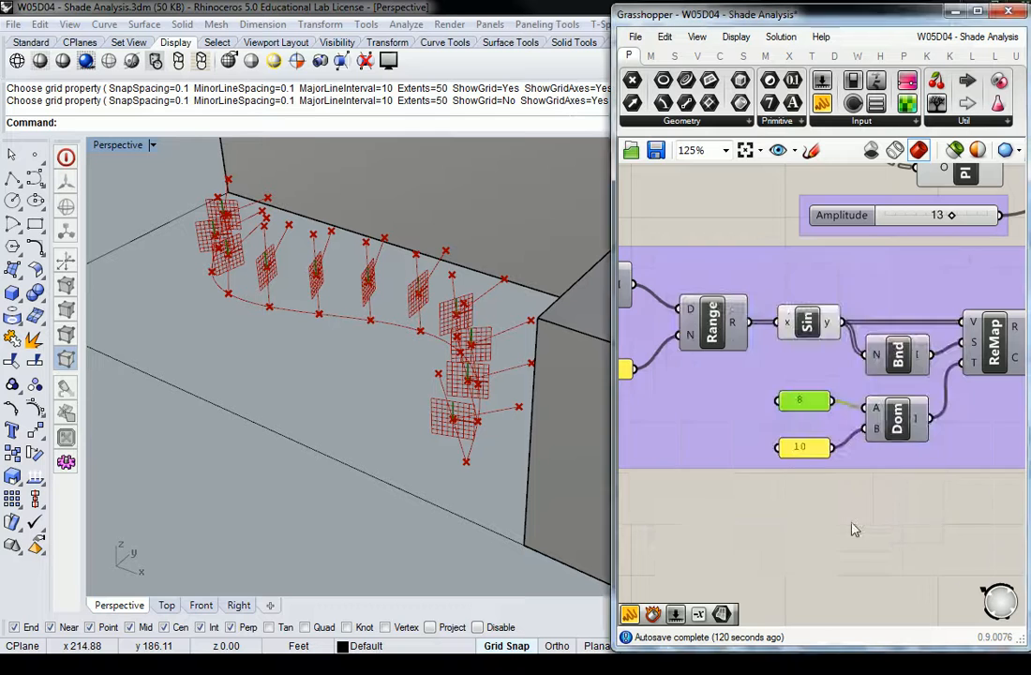
double_click(812, 450)
type("16")
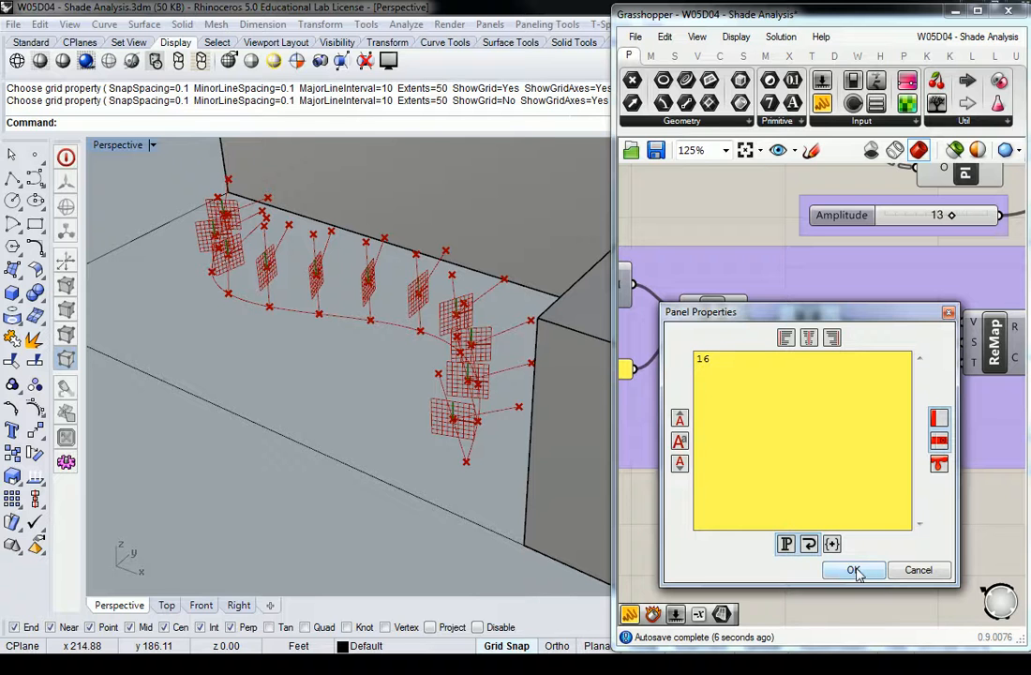
left_click(855, 571)
Step: Compare the base vectors feeding the Amplitude component with the list of remapped sine values
right_click_drag(879, 435, 771, 442)
left_click(962, 314)
right_click_drag(966, 302, 756, 282)
right_click_drag(827, 188, 870, 352)
scroll(822, 391, "down", 2)
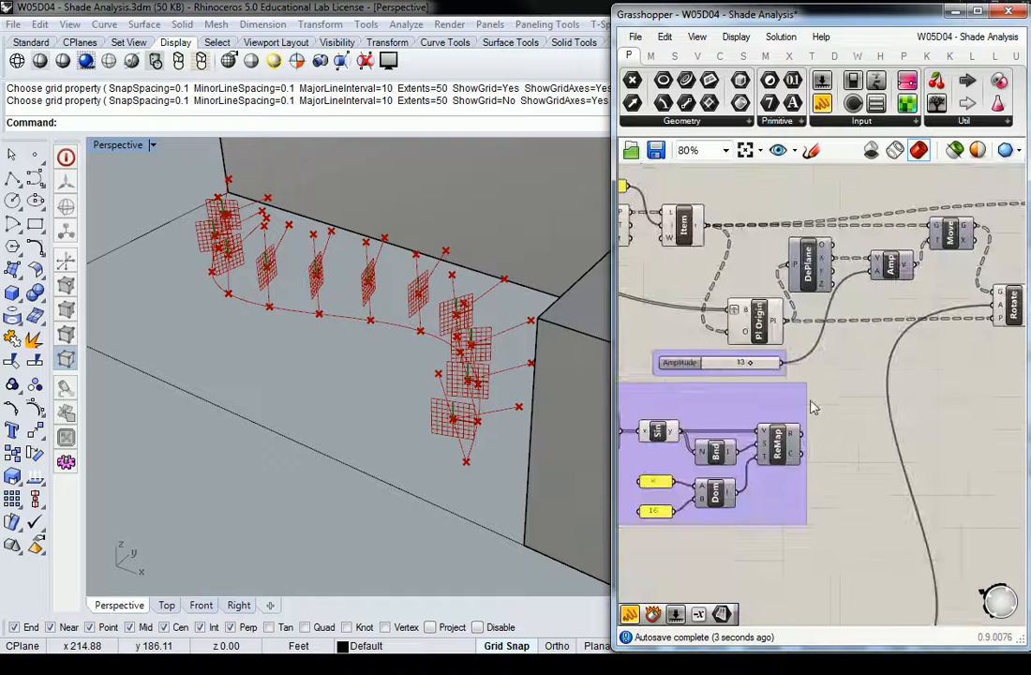
mouse_move(795, 433)
left_mouse_down()
mouse_move(863, 361)
mouse_move(800, 415)
left_mouse_up()
right_click_drag(797, 375, 887, 355)
mouse_move(972, 246)
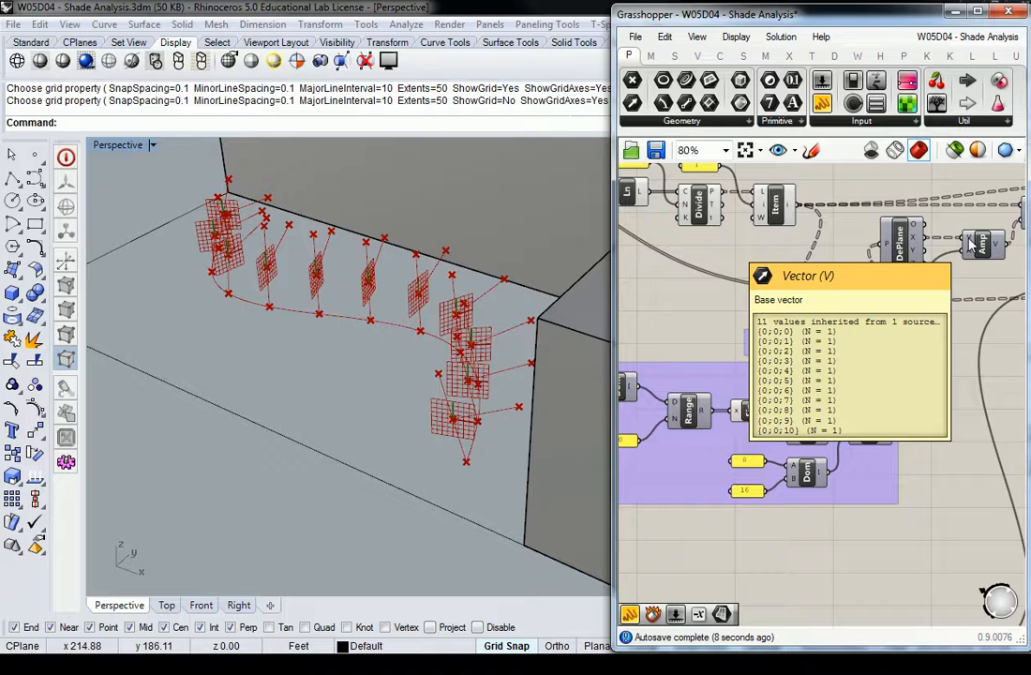
right_click_drag(890, 361, 944, 331)
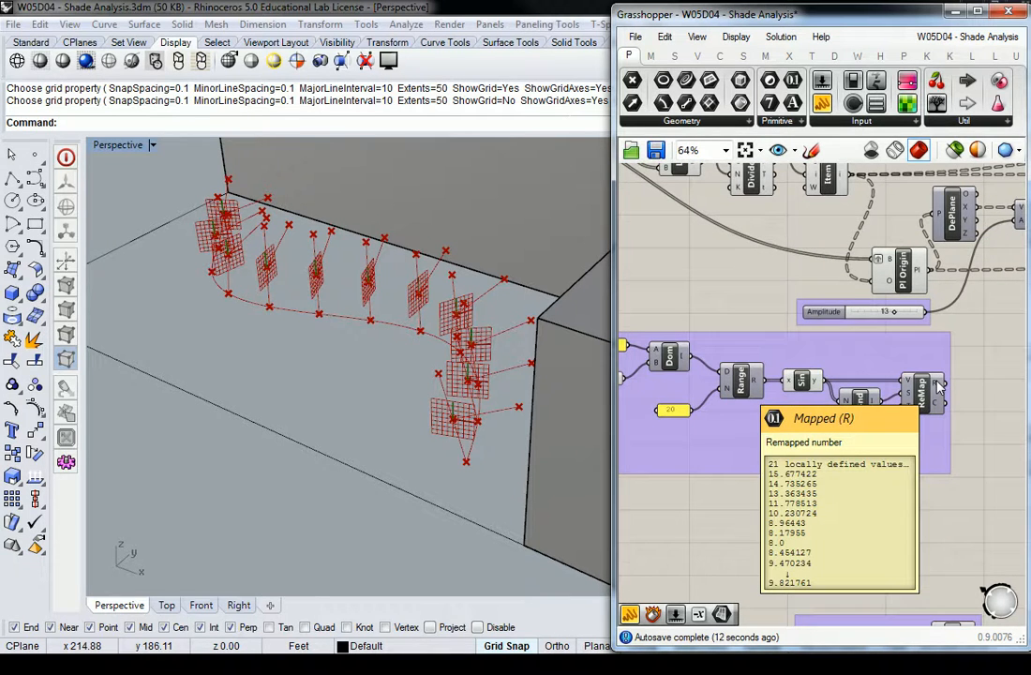
Step: Set the Range component's number of steps to 10 in the copied sine group and check the remapped values
right_click_drag(640, 394, 698, 392)
scroll(698, 398, "up", 3)
scroll(741, 406, "down", 2)
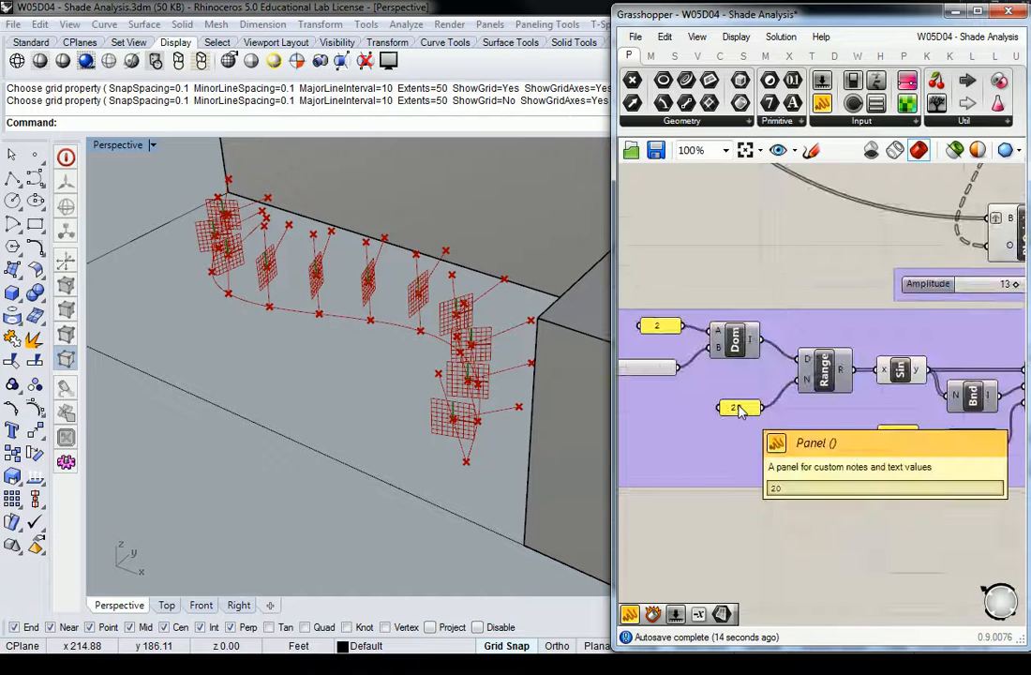
mouse_move(813, 388)
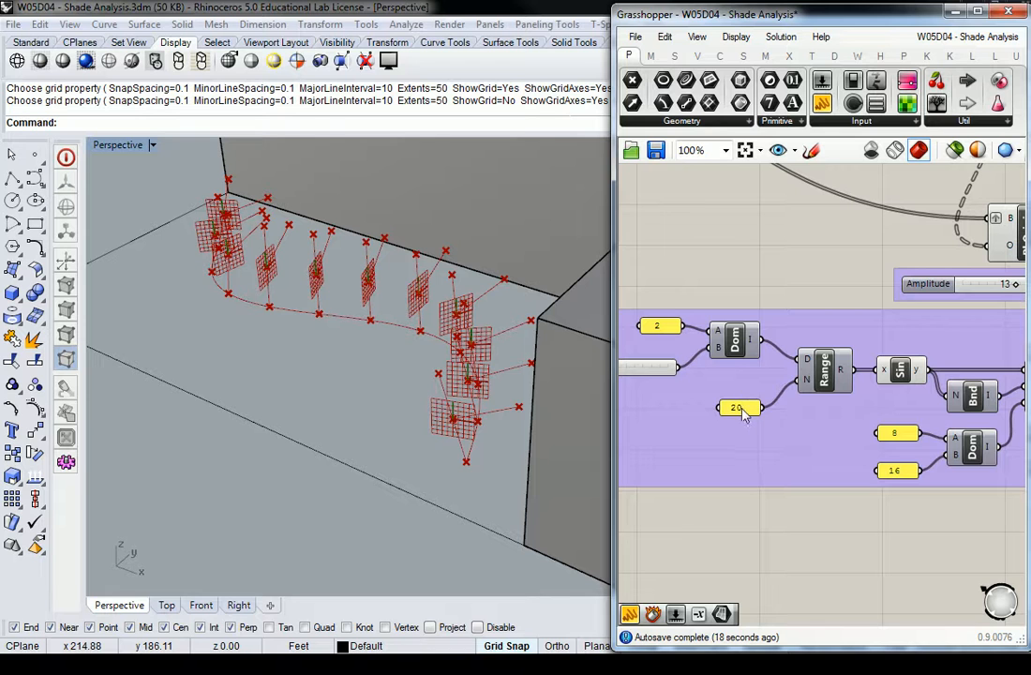
double_click(741, 409)
type("10")
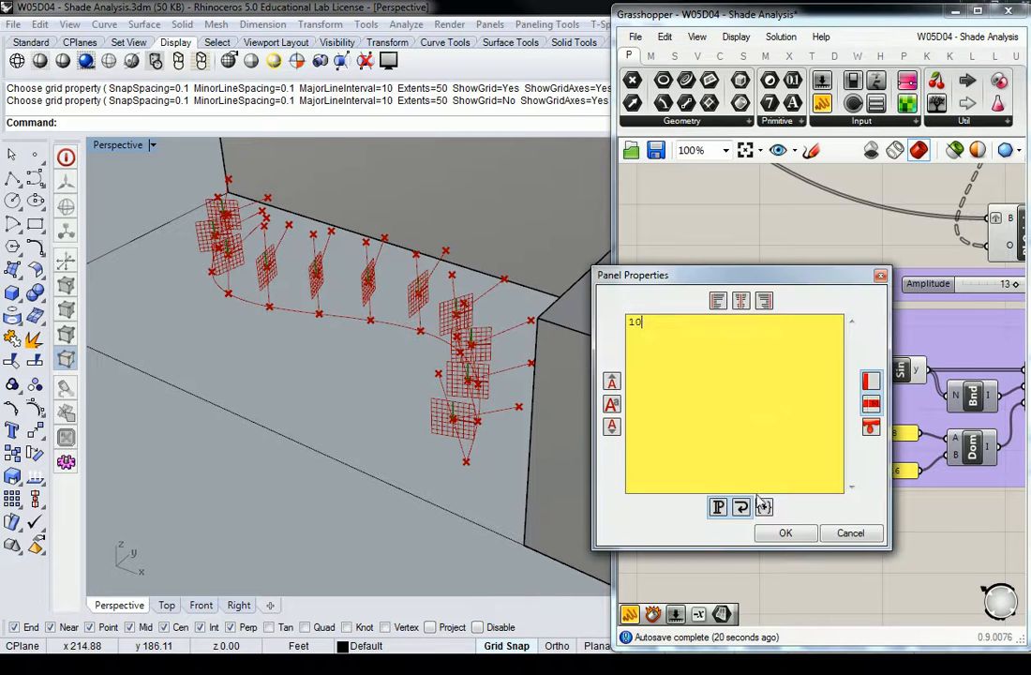
left_click(786, 534)
right_click_drag(930, 311, 712, 339)
mouse_move(853, 403)
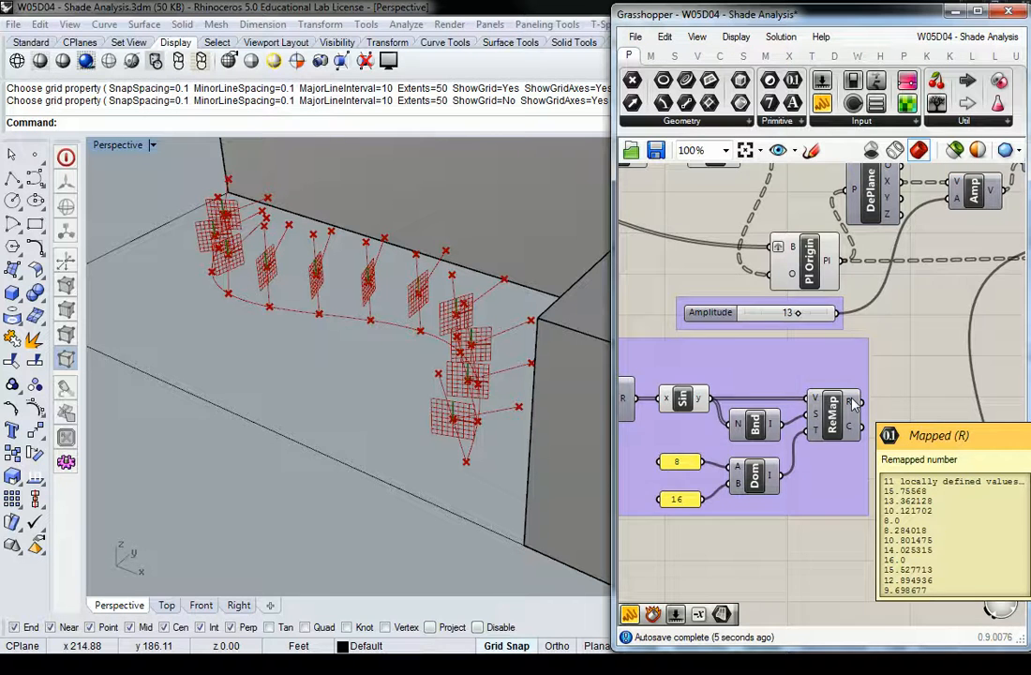
Step: Connect the ReMap component's mapped output to the Amplitude component's amplitude input in place of the slider
scroll(854, 398, "down", 3)
right_click_drag(898, 385, 752, 430)
scroll(728, 439, "up", 2)
left_click_drag(715, 443, 790, 287)
right_click_drag(487, 251, 517, 339)
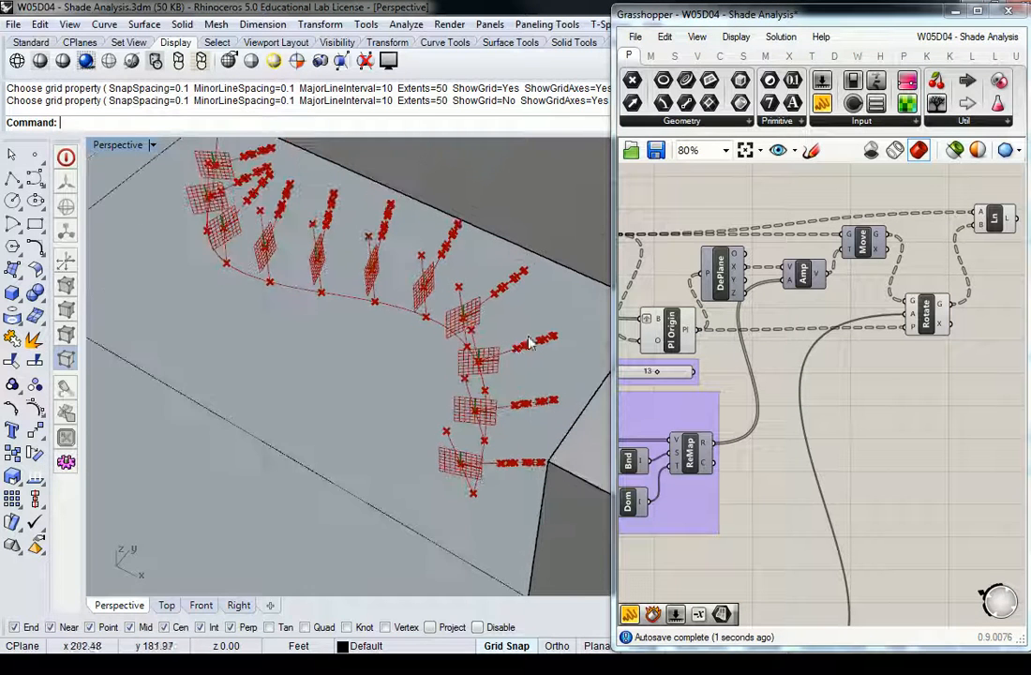
Step: Graft the ReMap component's mapped output and inspect the resulting lines along the curve
right_click(706, 448)
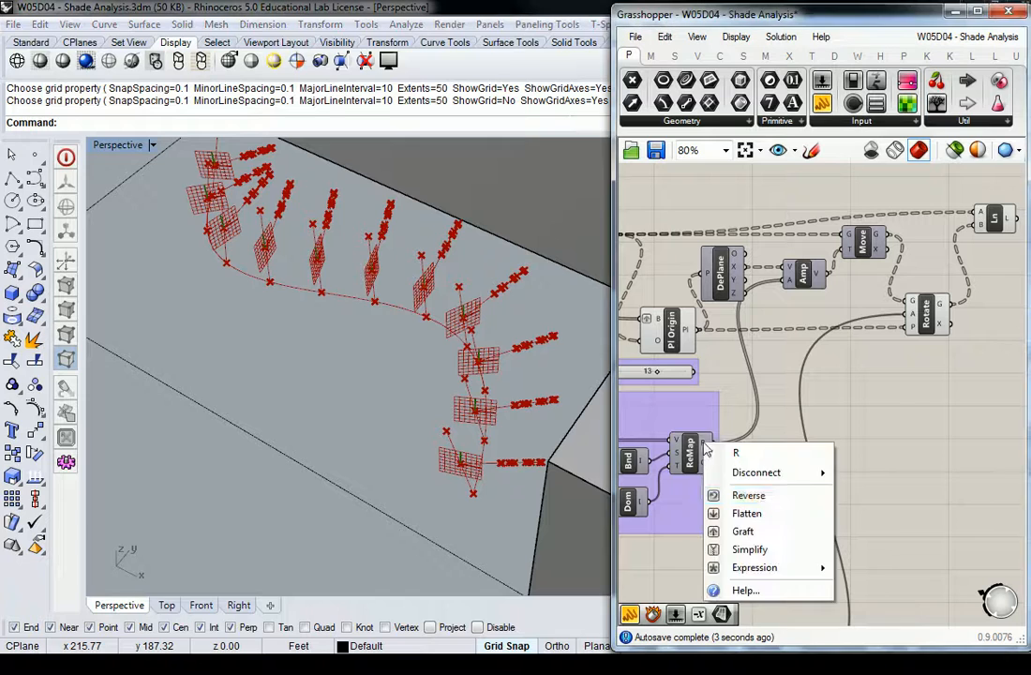
left_click(741, 513)
right_click_drag(427, 272, 423, 338)
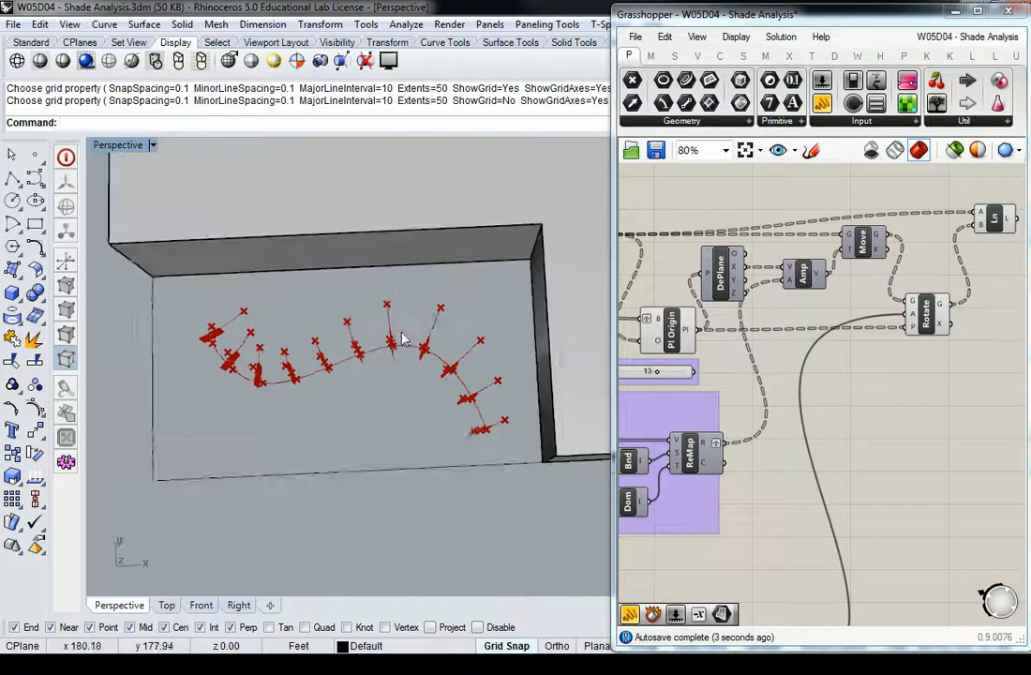
scroll(424, 337, "up", 2)
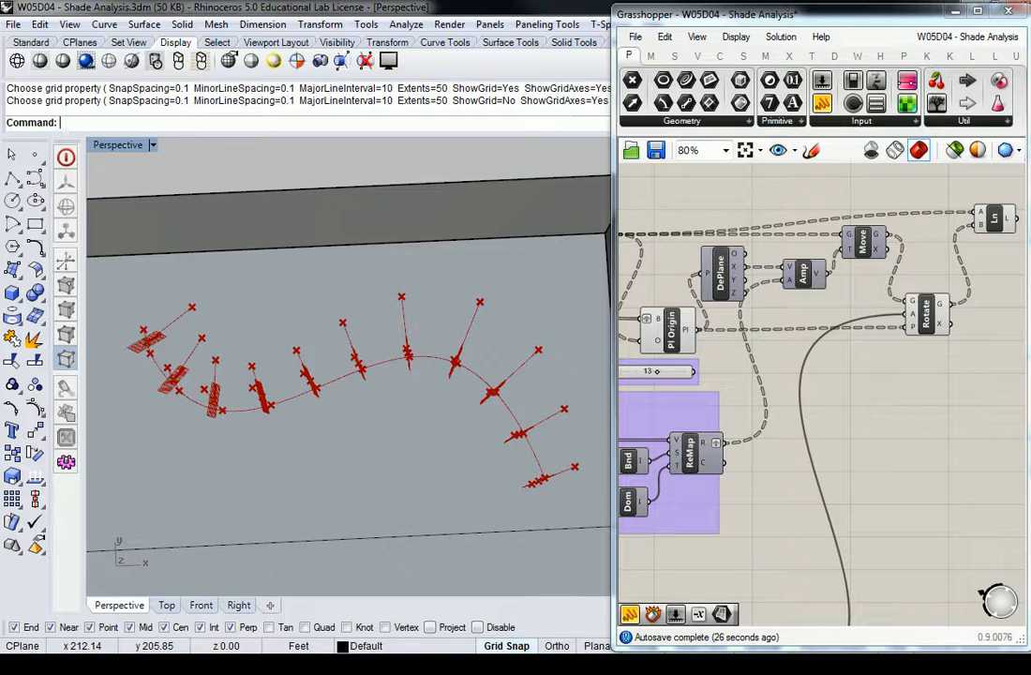
right_click_drag(562, 449, 427, 381)
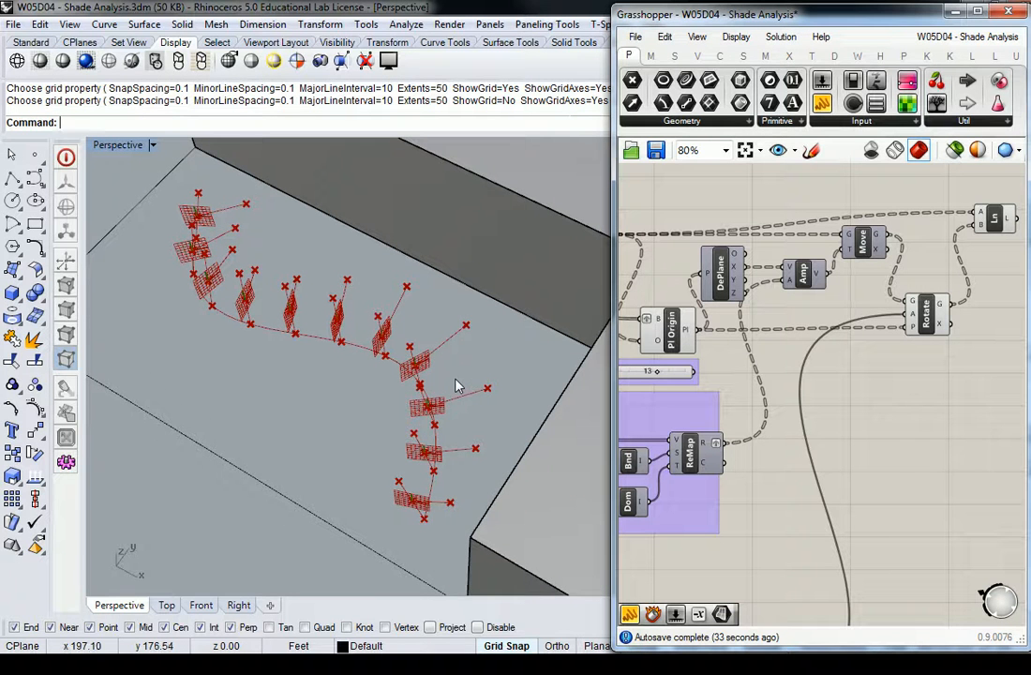
Step: Nudge the copied sine group slightly to the left beneath the disconnected amplitude slider
scroll(844, 408, "down", 3)
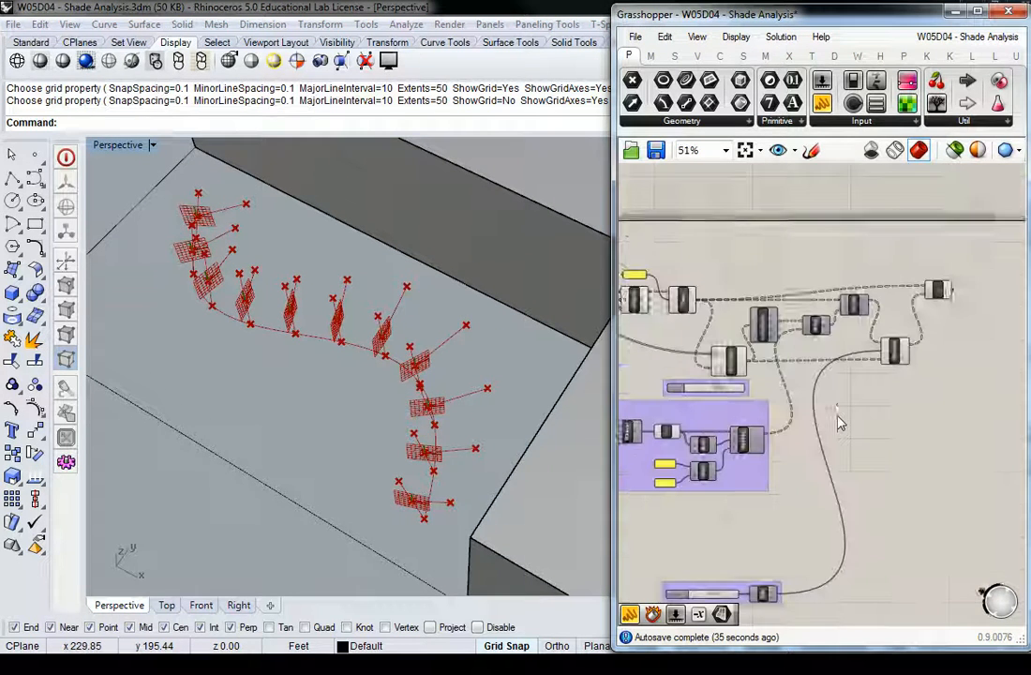
scroll(825, 356, "up", 4)
scroll(813, 354, "down", 3)
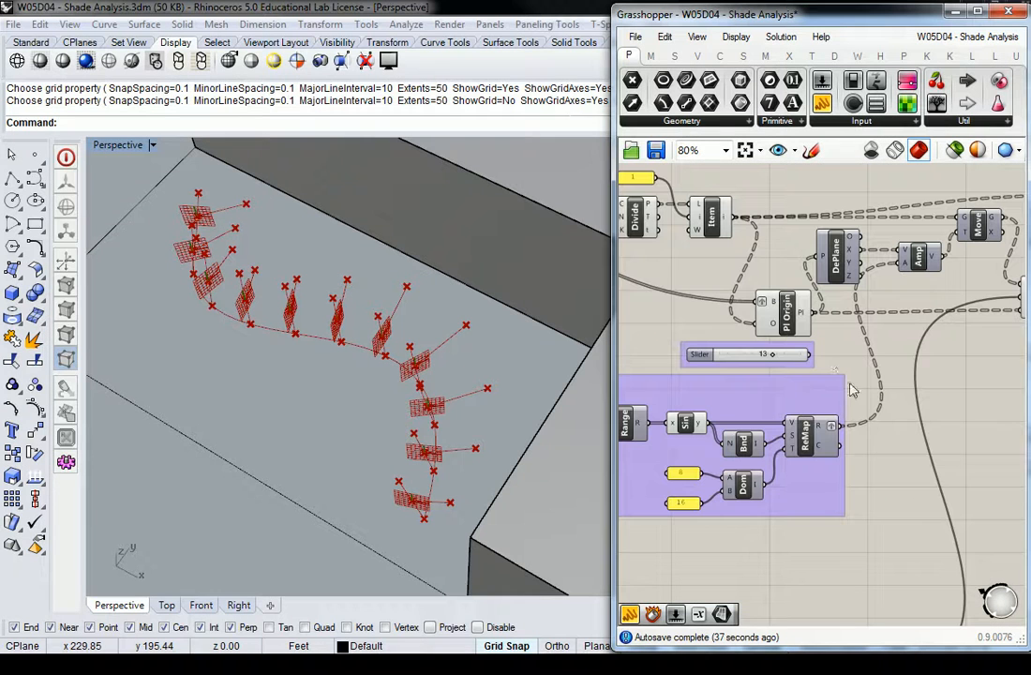
left_click_drag(805, 391, 783, 391)
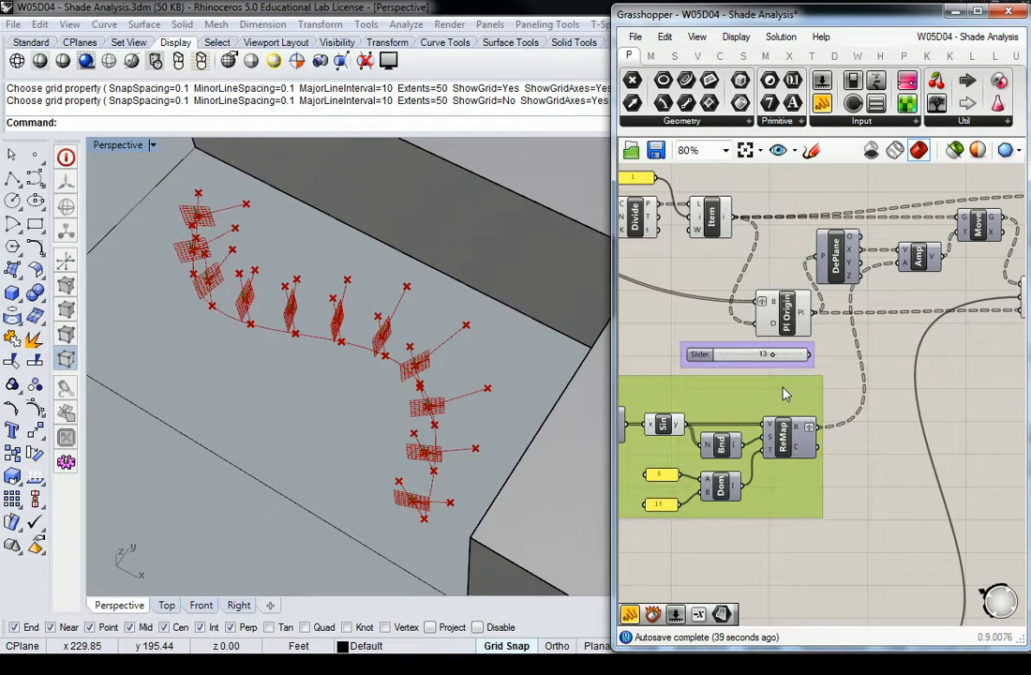
Step: Select the Degrees slider group with its Radians component below the copied sine group
scroll(458, 324, "down", 4)
scroll(877, 522, "down", 3)
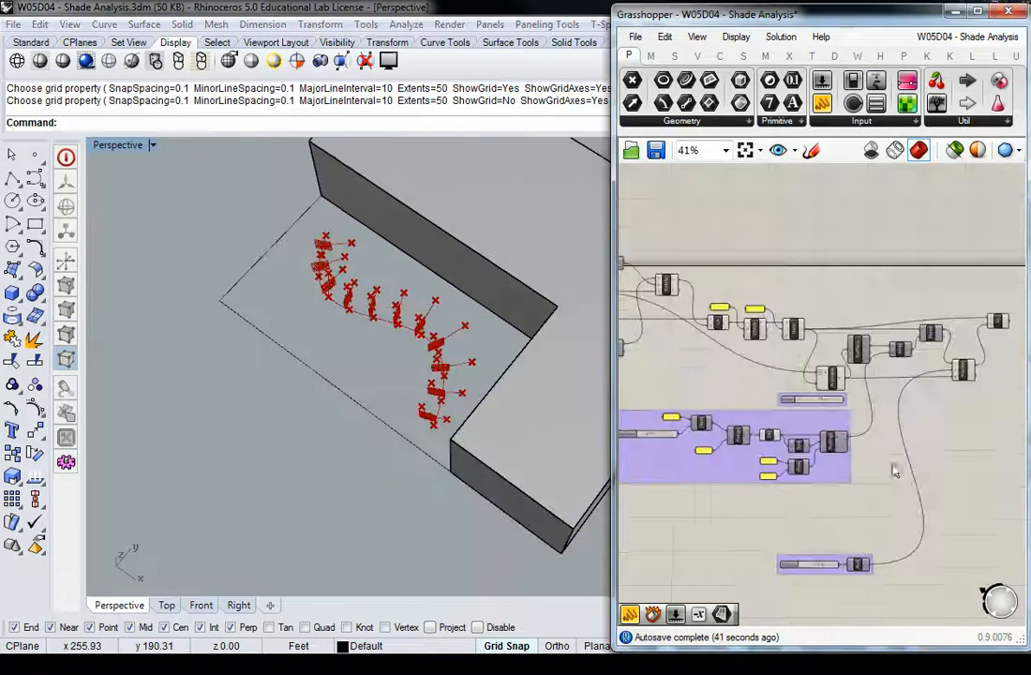
scroll(761, 428, "up", 5)
left_click_drag(954, 329, 849, 447)
right_click_drag(405, 396, 426, 281)
right_click_drag(870, 304, 844, 445)
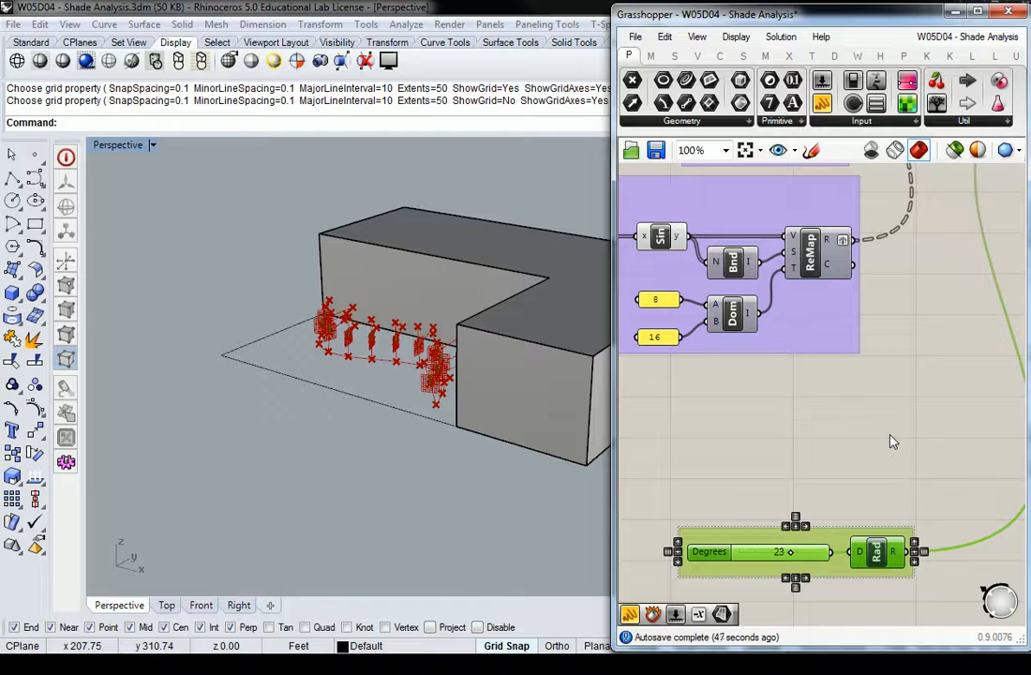